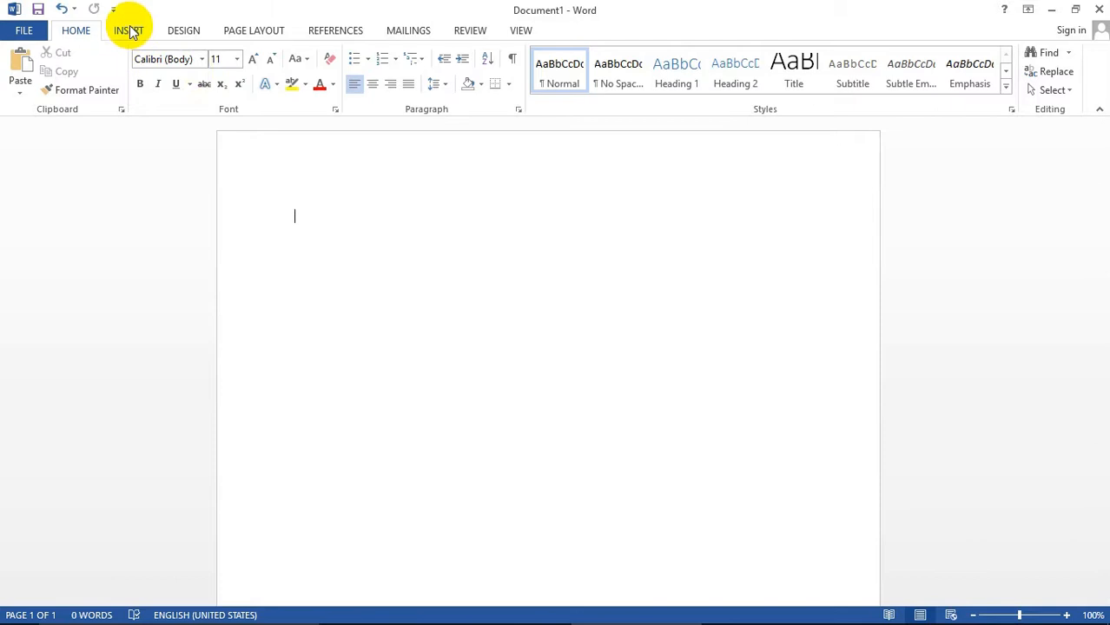
Insert a Segmented Cycle SmartArt graphic from the Cycle category into the blank document.
{"action": "left_click", "coordinate": [129, 28]}
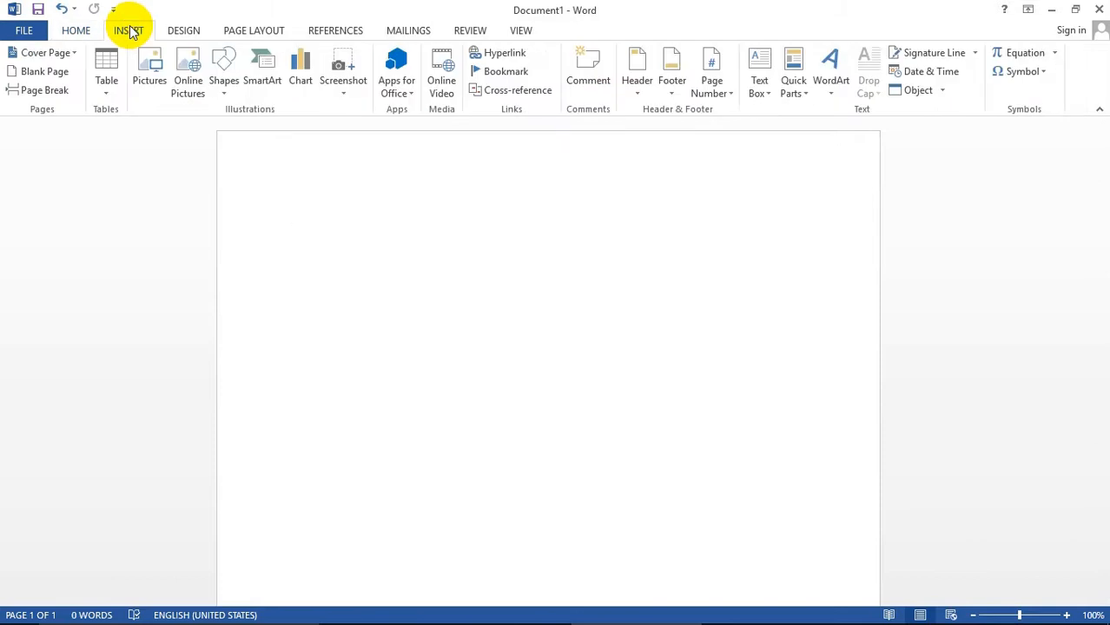
{"action": "left_click", "coordinate": [263, 66]}
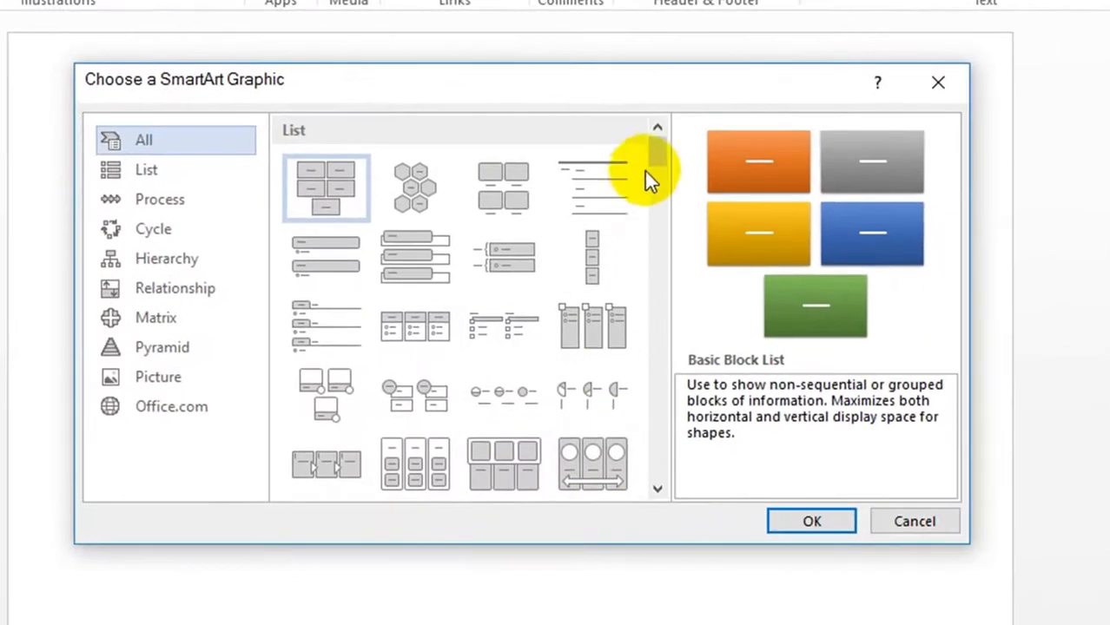
{"action": "left_click_drag", "start_coordinate": [651, 165], "coordinate": [657, 188]}
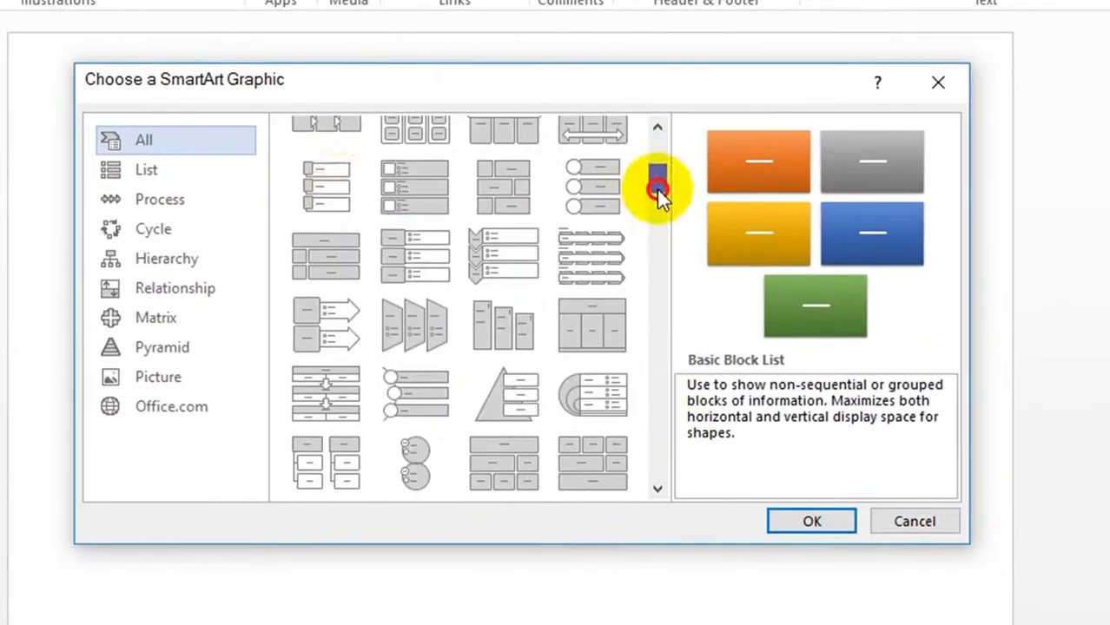
{"action": "left_click", "coordinate": [141, 178]}
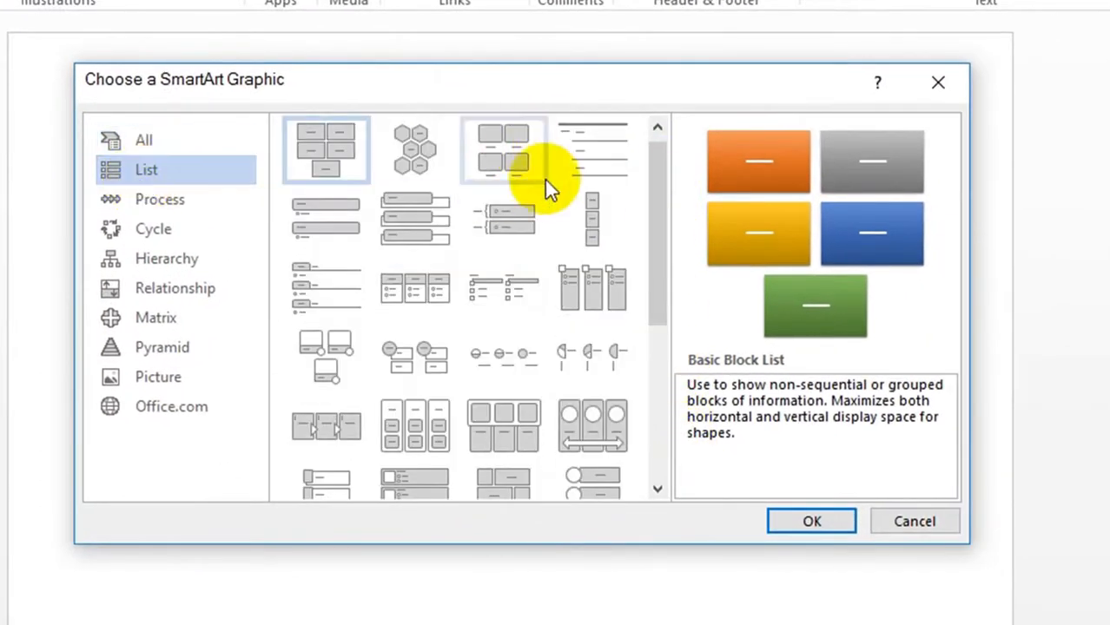
{"action": "left_click_drag", "start_coordinate": [658, 260], "coordinate": [654, 367]}
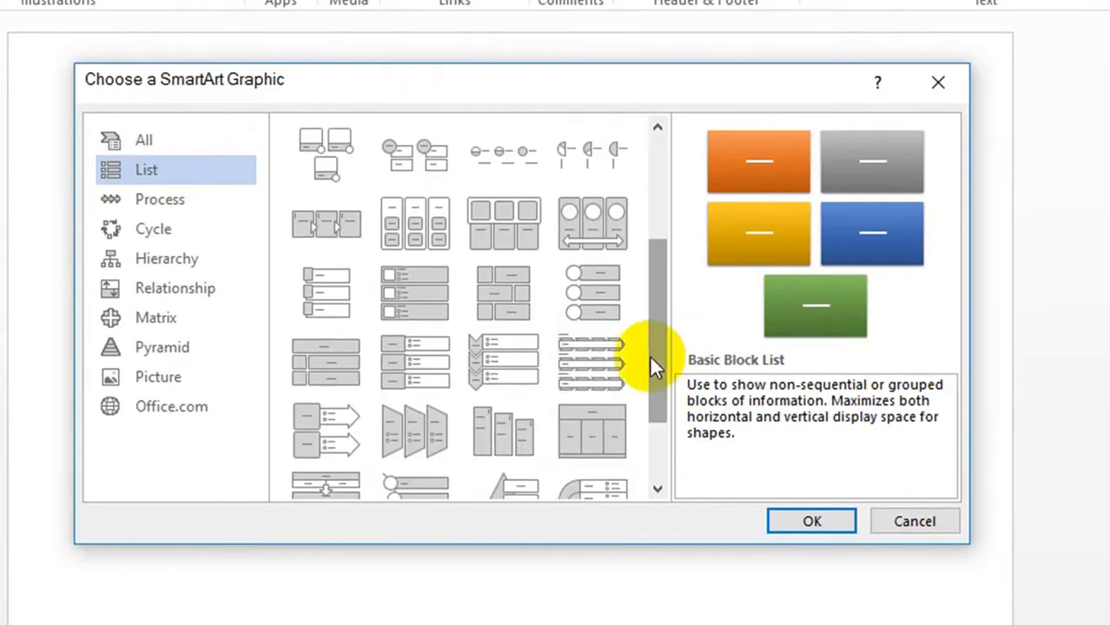
{"action": "left_click", "coordinate": [159, 229]}
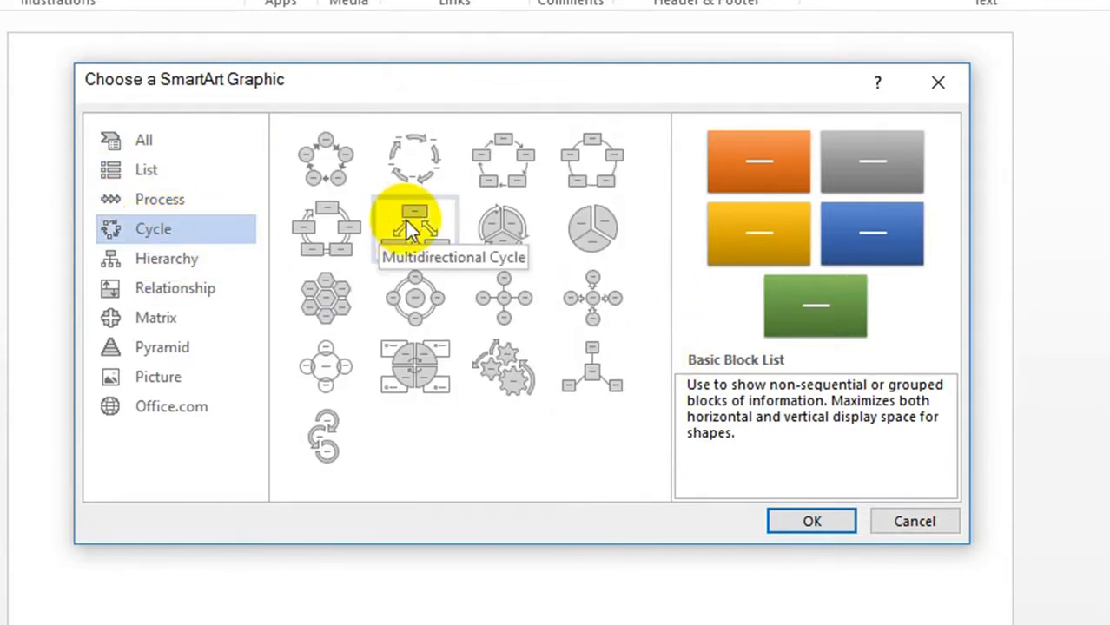
{"action": "left_click", "coordinate": [501, 225]}
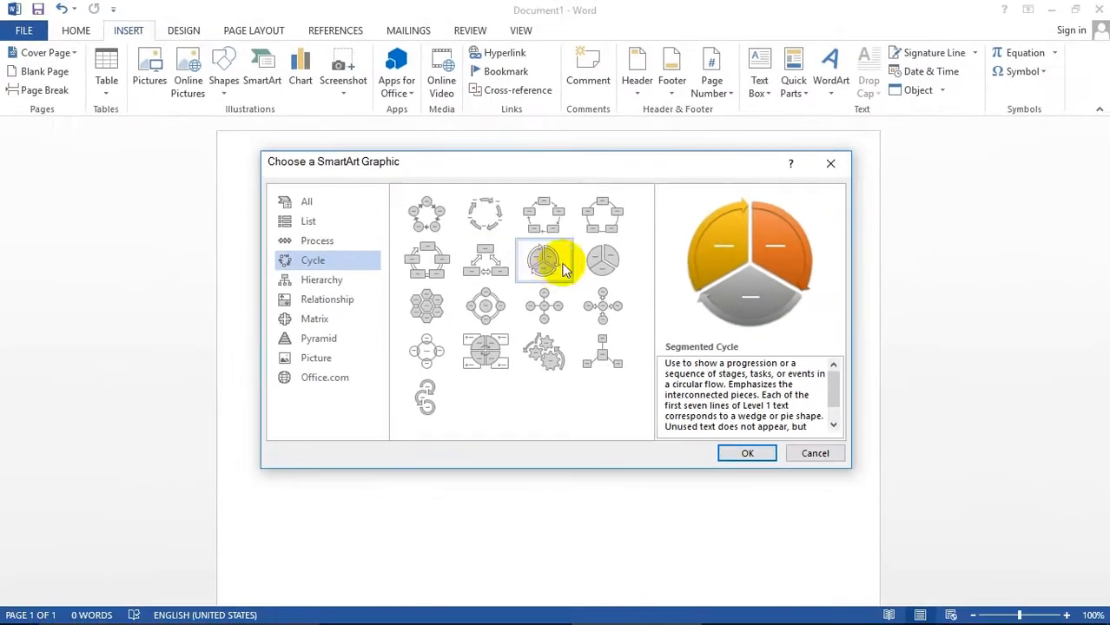
{"action": "left_click", "coordinate": [751, 454]}
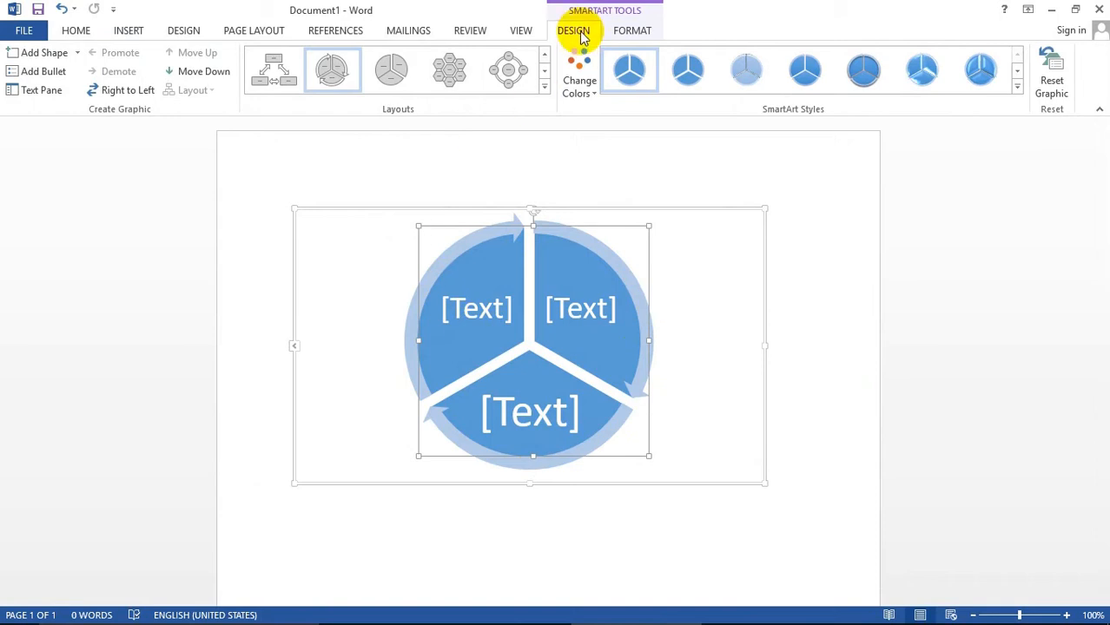
Label the three cycle segments A in the upper left, B in the upper right and Z at the bottom.
{"action": "left_click", "coordinate": [481, 311]}
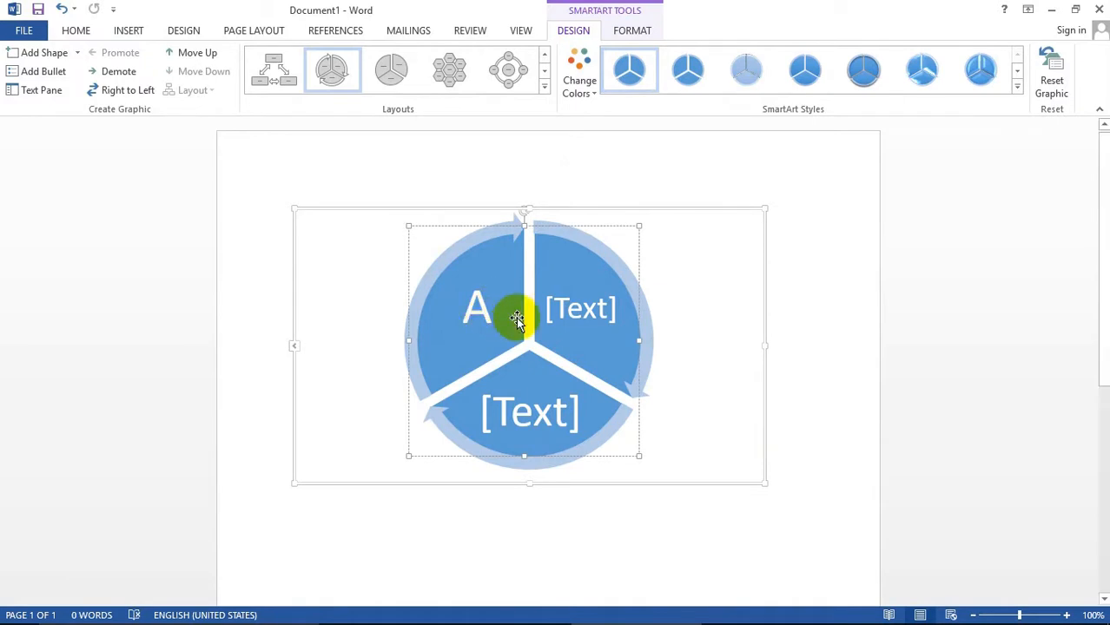
{"action": "left_click", "coordinate": [588, 308]}
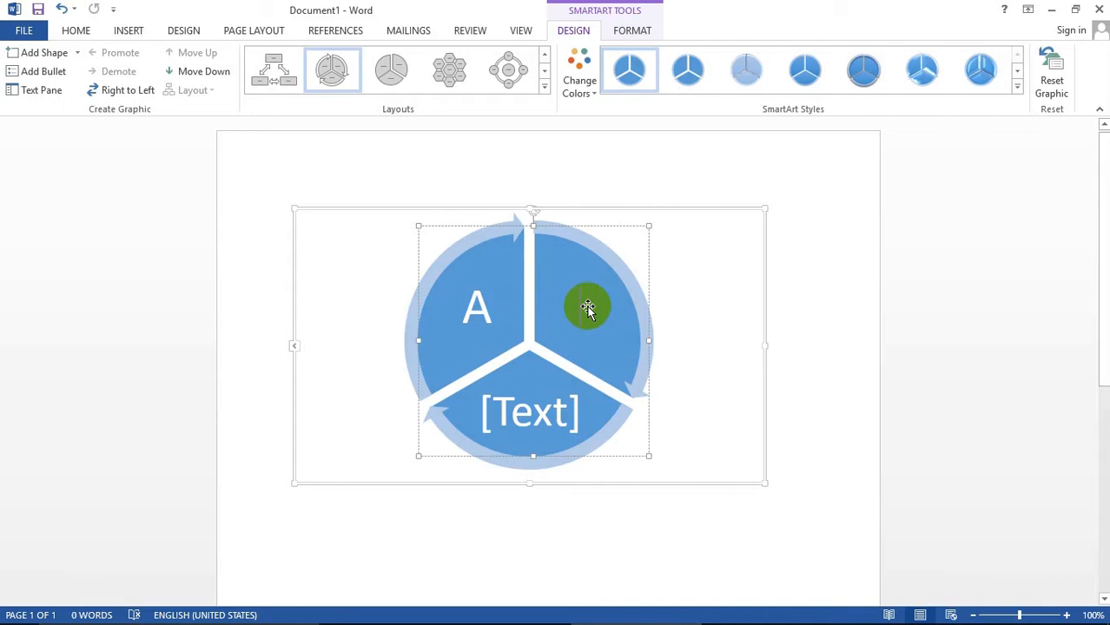
{"action": "type", "text": "B"}
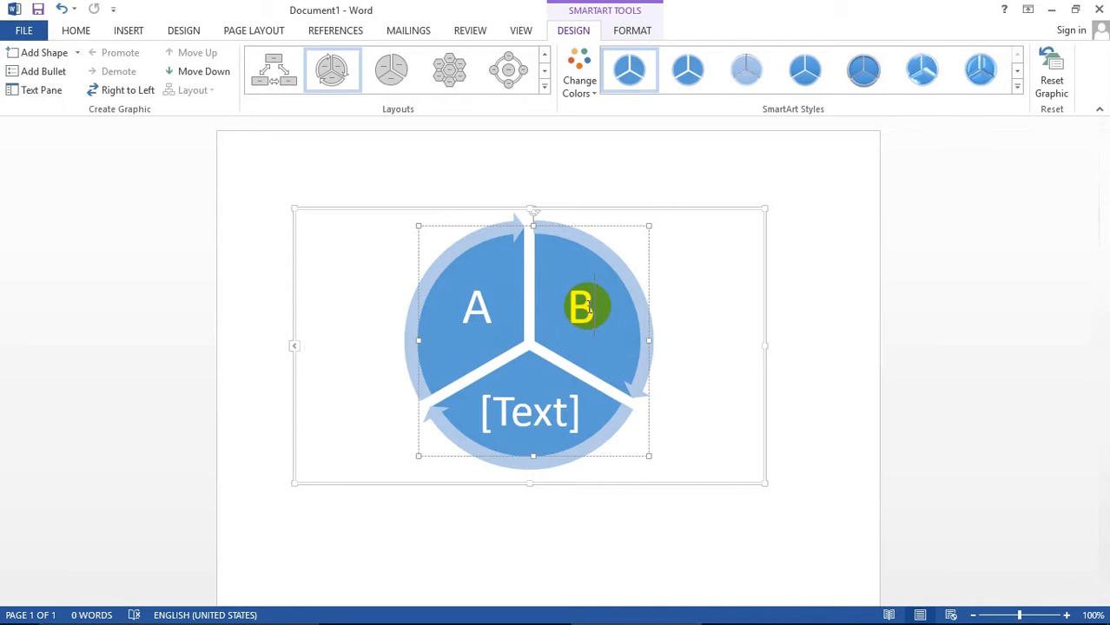
{"action": "left_click", "coordinate": [526, 421]}
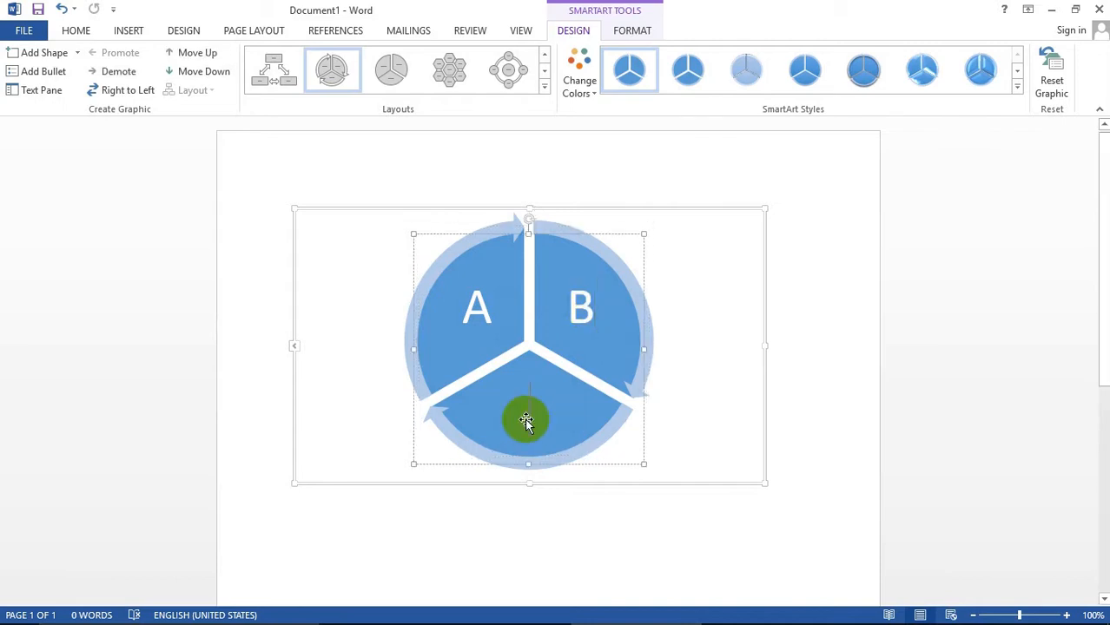
{"action": "type", "text": "Z"}
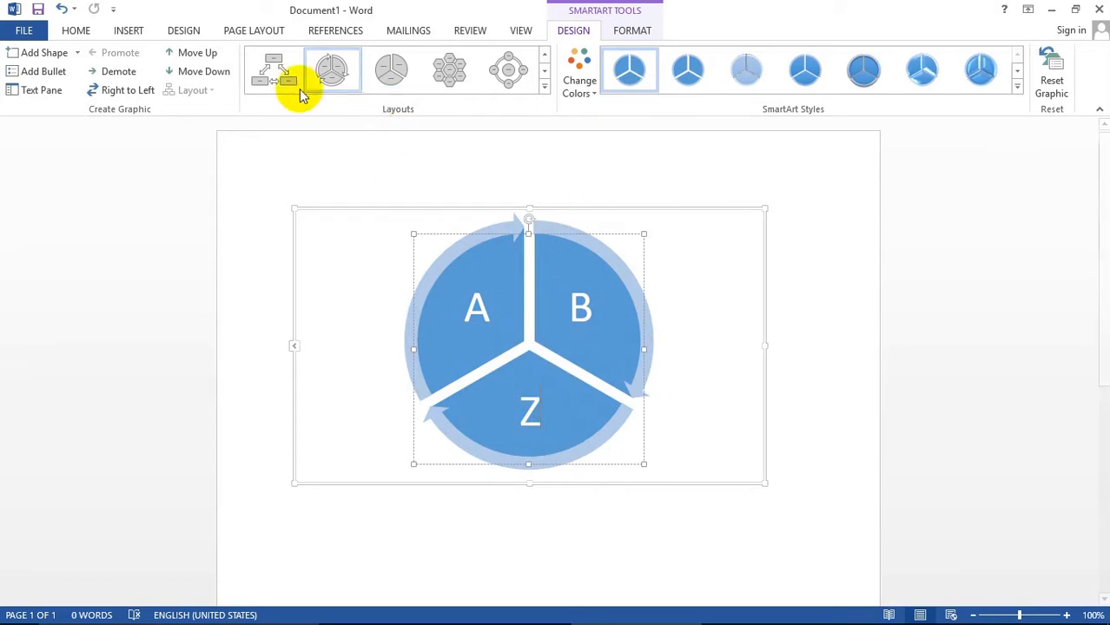
Try the pie layout without arrows on the SmartArt graphic, and switch back to the Segmented Cycle layout.
{"action": "left_click", "coordinate": [544, 86]}
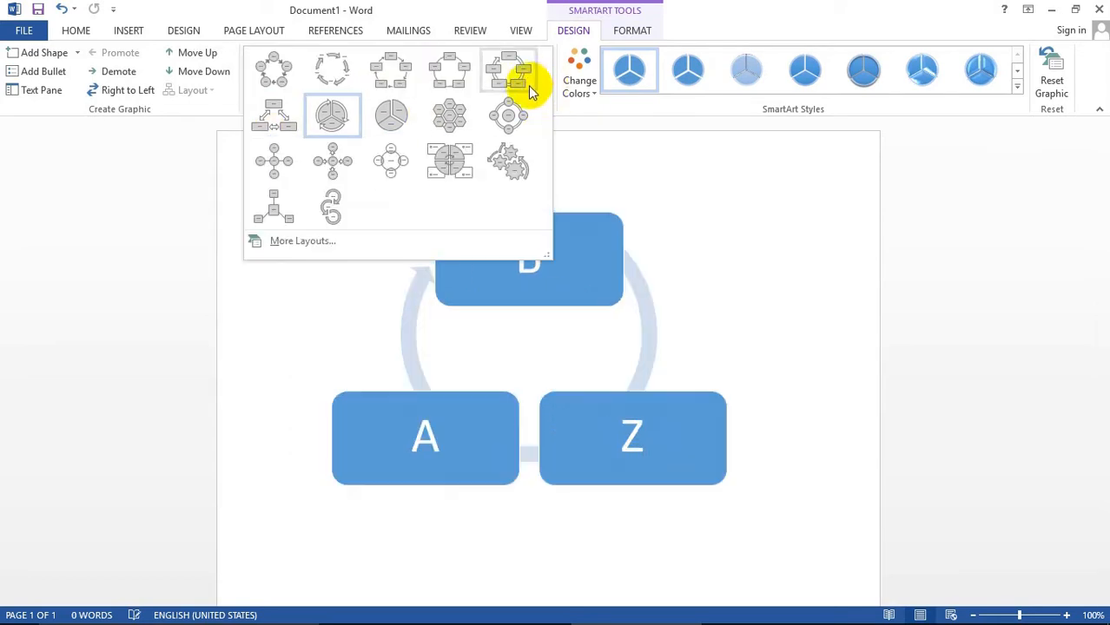
{"action": "left_click", "coordinate": [391, 124]}
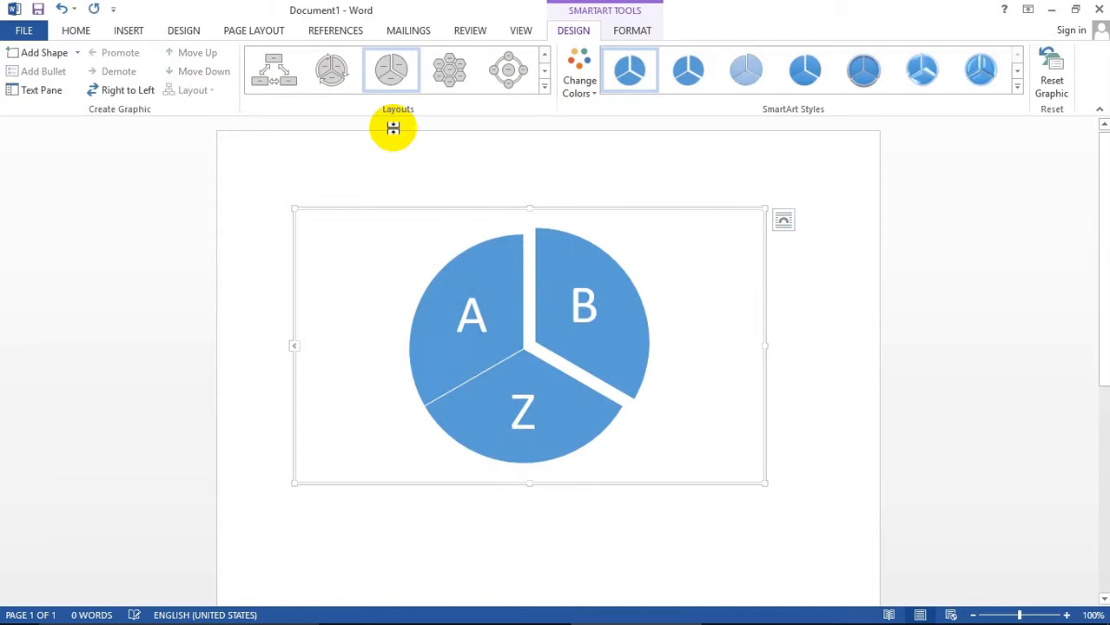
{"action": "left_click", "coordinate": [545, 87]}
{"action": "left_click", "coordinate": [347, 123]}
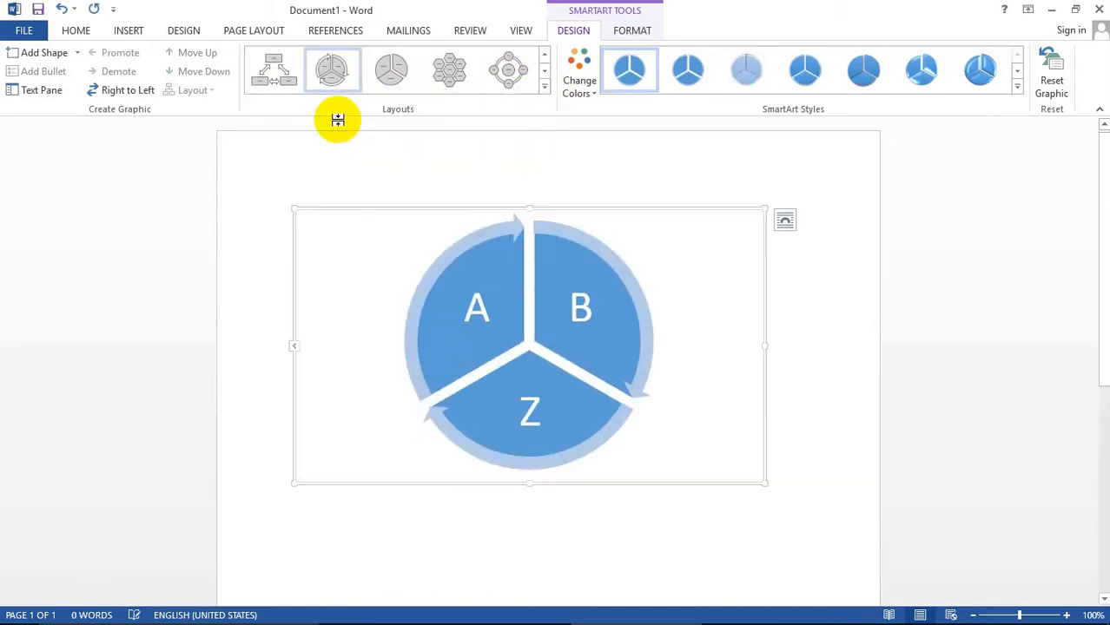
{"action": "left_click", "coordinate": [545, 87]}
{"action": "left_click", "coordinate": [604, 118]}
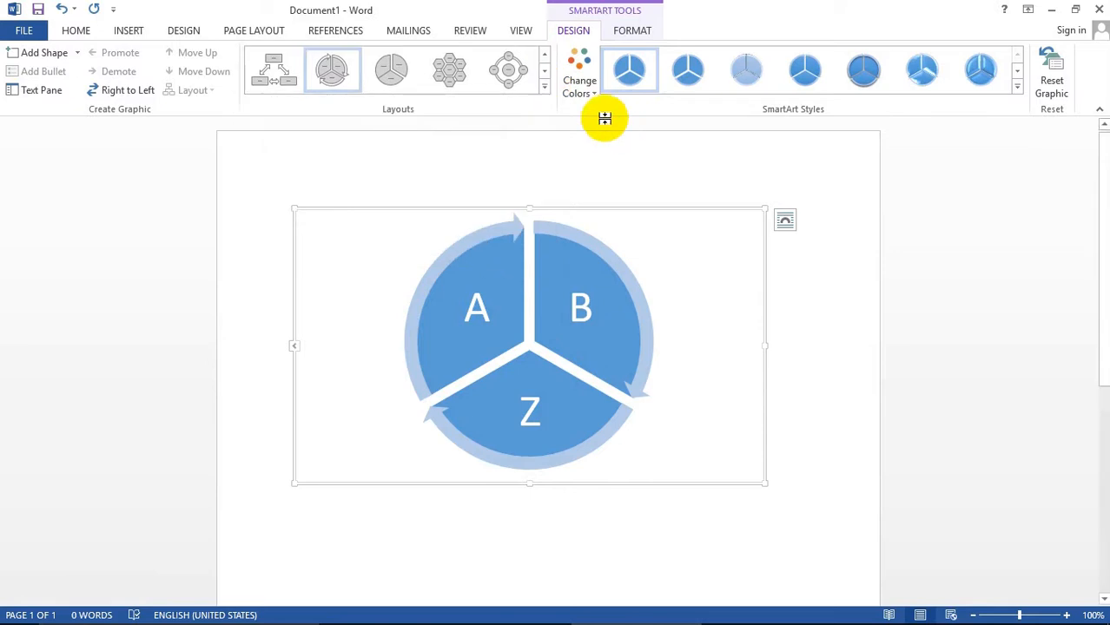
Try the first Colorful, the solid Accent 2 and the outlined Accent 3 color schemes on the SmartArt graphic.
{"action": "left_click", "coordinate": [584, 89]}
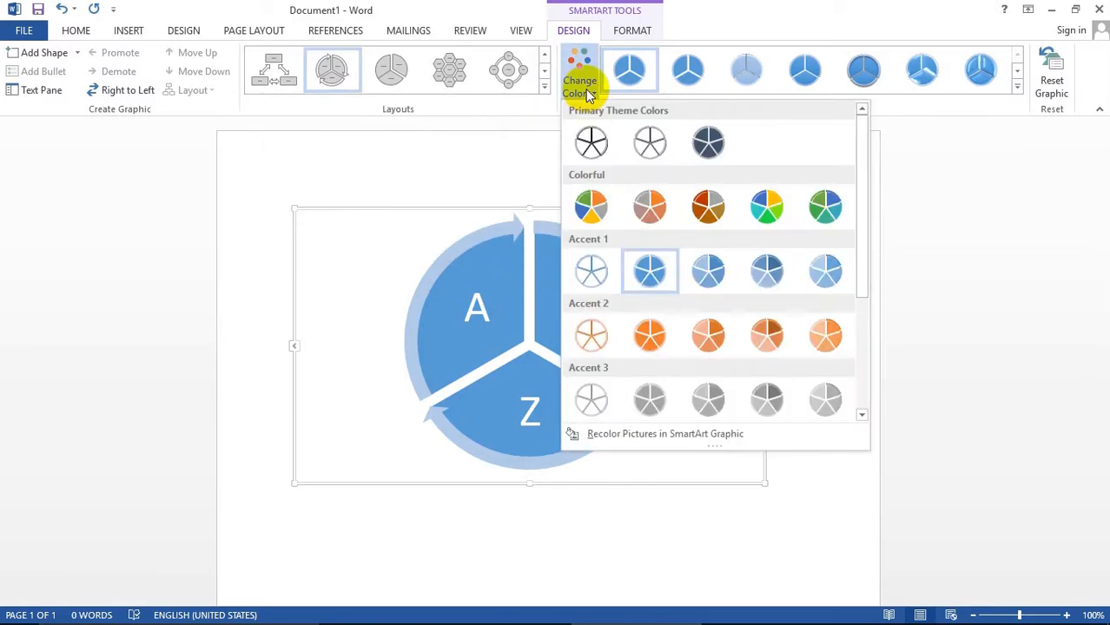
{"action": "left_click", "coordinate": [591, 206]}
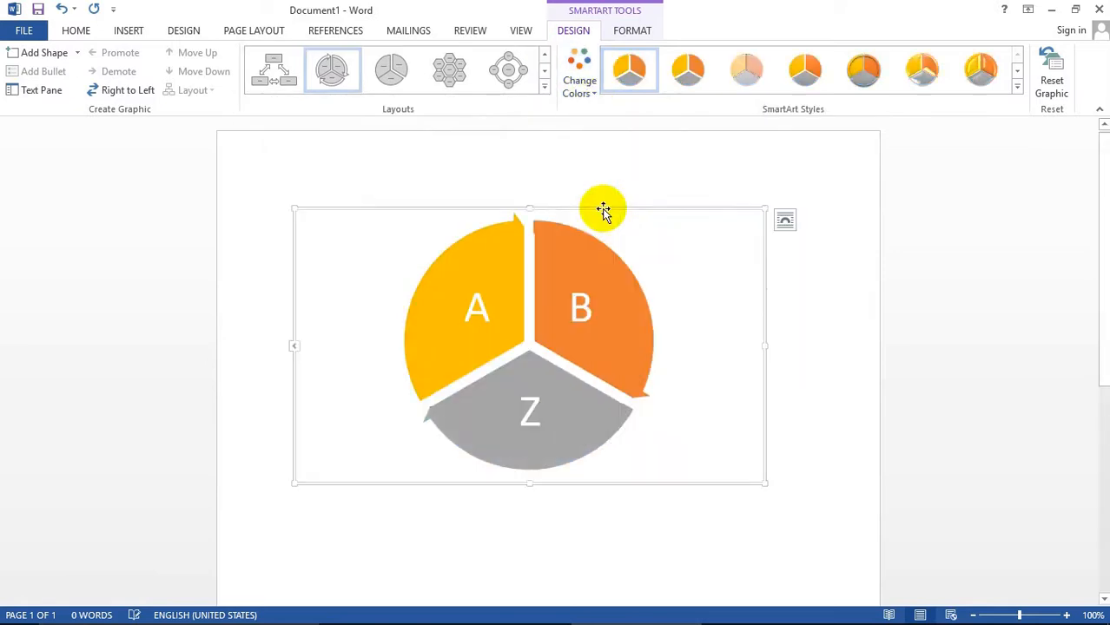
{"action": "left_click", "coordinate": [584, 89]}
{"action": "left_click", "coordinate": [648, 326]}
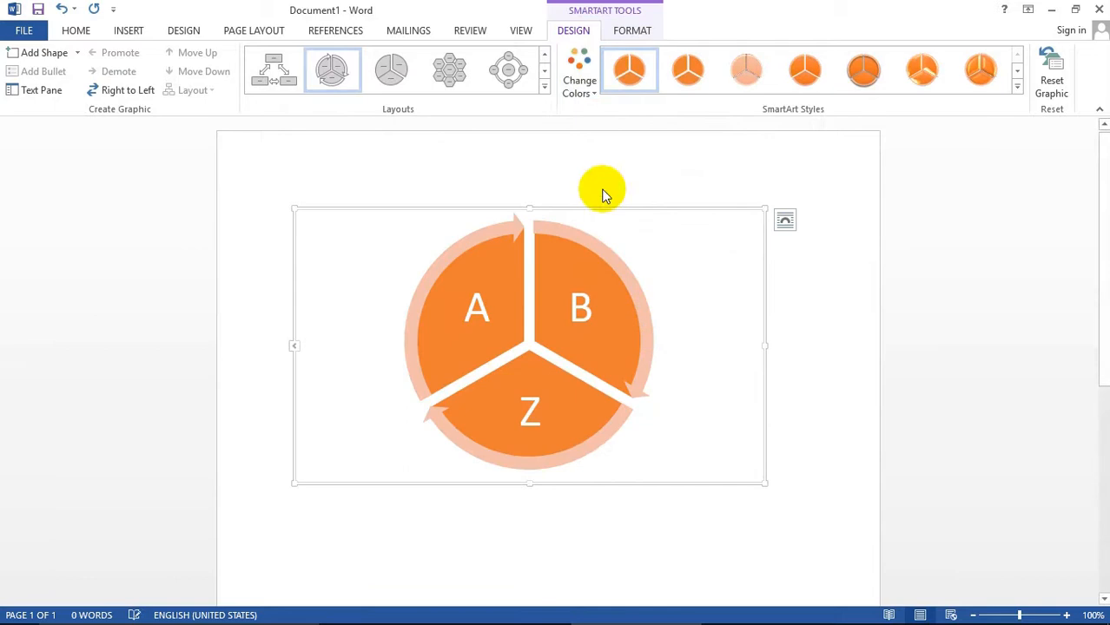
{"action": "left_click", "coordinate": [583, 87]}
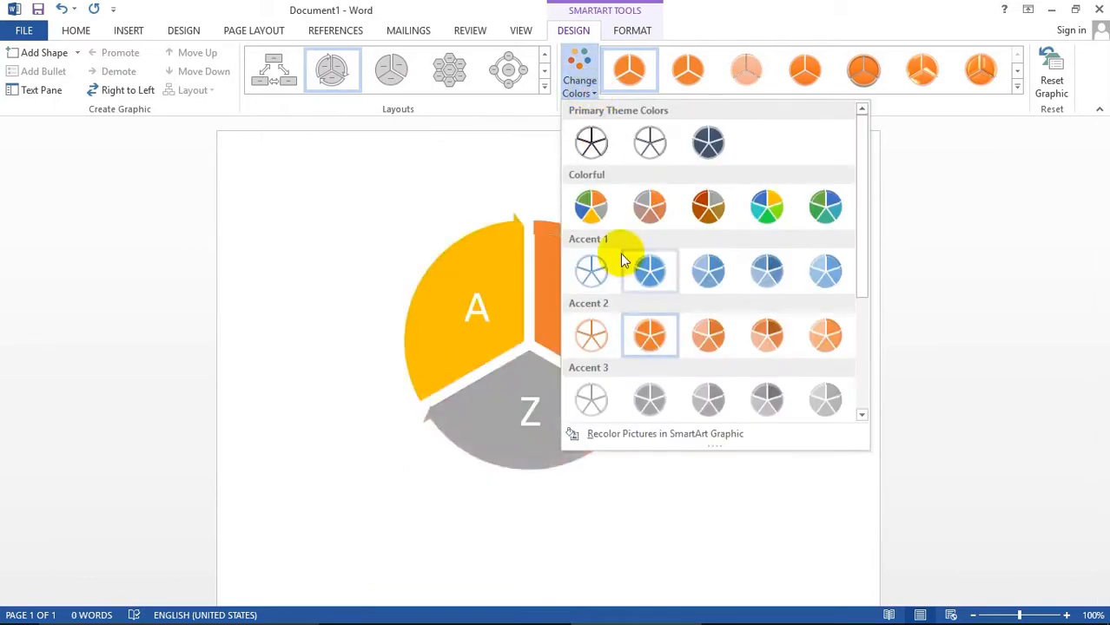
{"action": "left_click", "coordinate": [596, 405]}
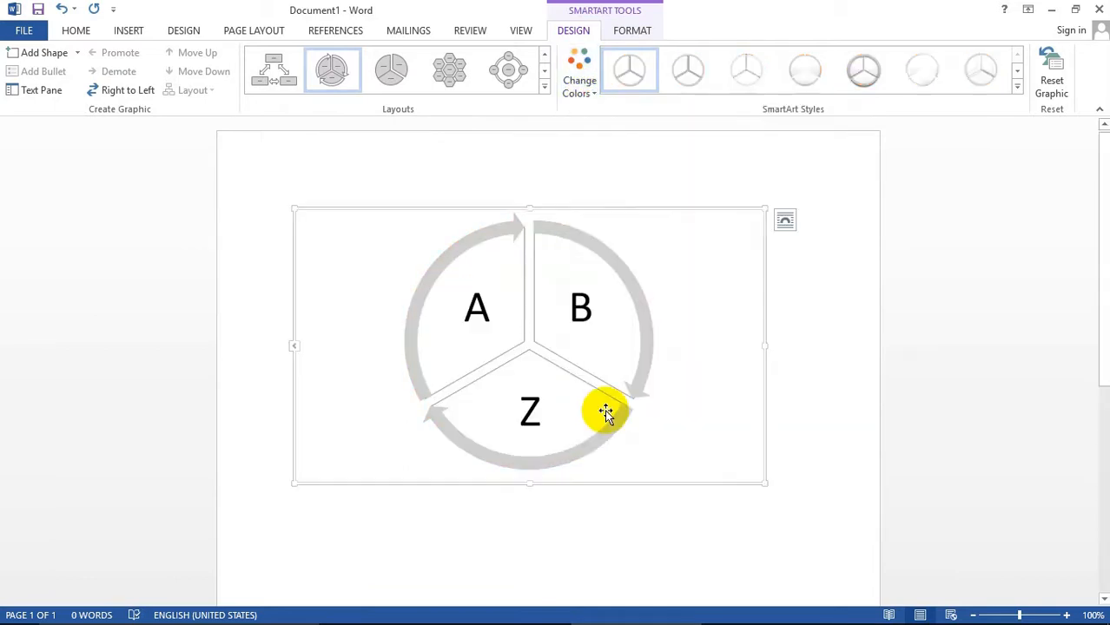
Try the last, tilted 3-D SmartArt style on the graphic together with the first Colorful color scheme.
{"action": "left_click", "coordinate": [1017, 86]}
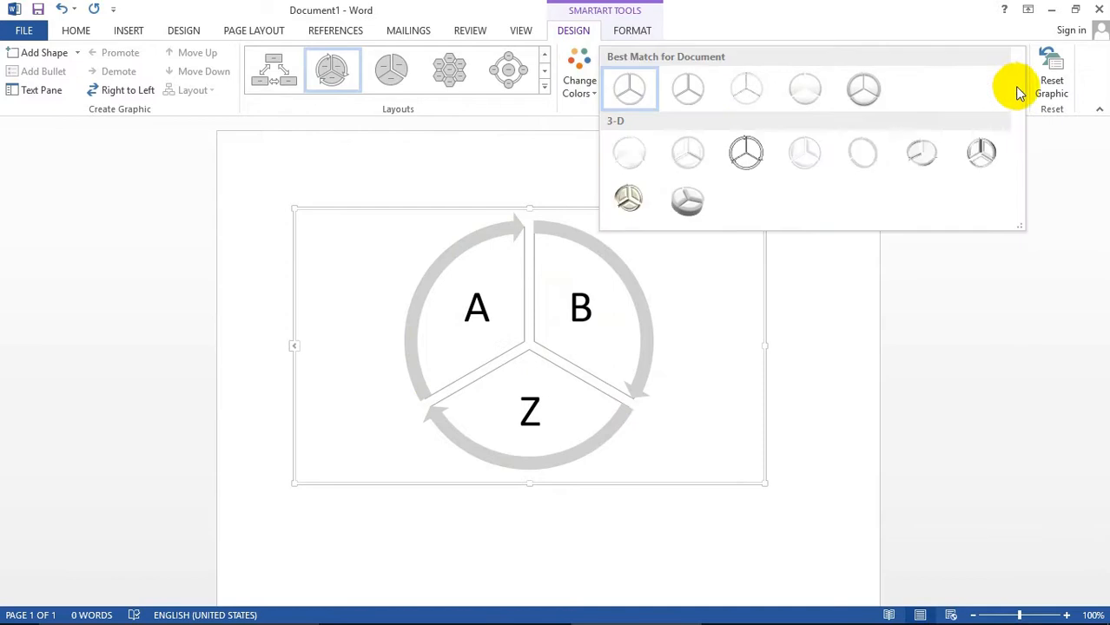
{"action": "left_click", "coordinate": [700, 201]}
{"action": "left_click", "coordinate": [582, 84]}
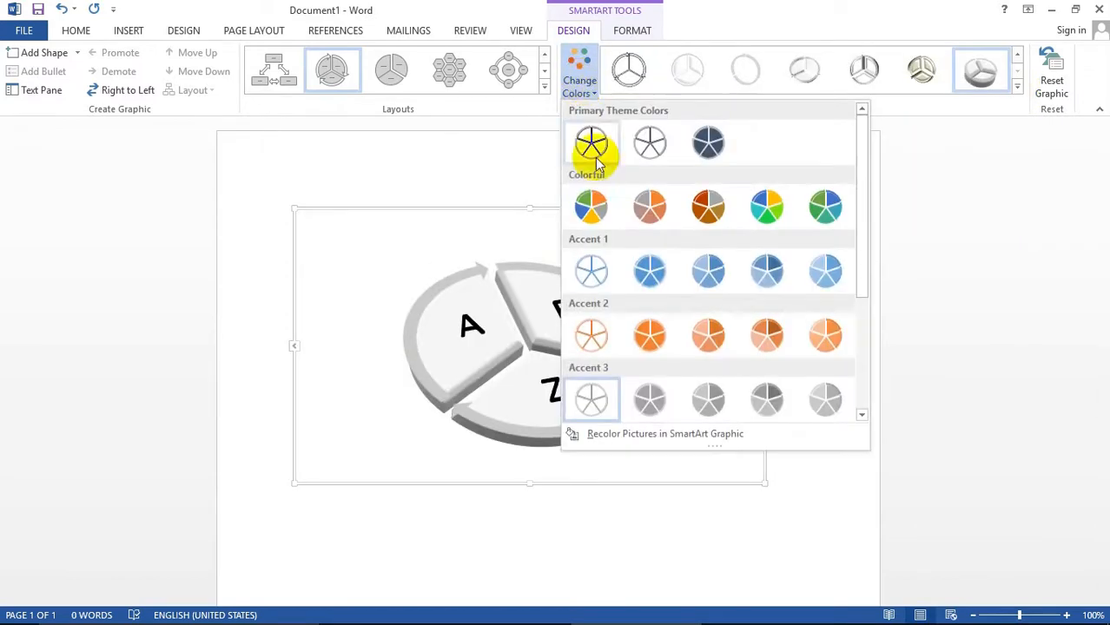
{"action": "left_click", "coordinate": [594, 204]}
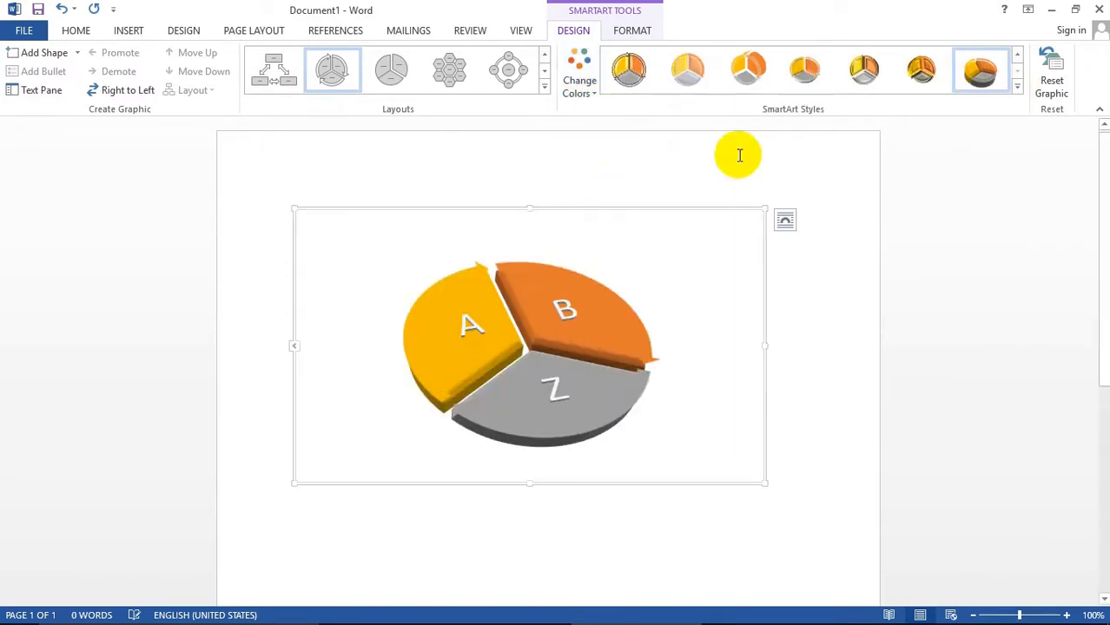
Try the second 3-D style and the first Best Match style on the graphic, and reset all its formatting.
{"action": "left_click", "coordinate": [1017, 86]}
{"action": "left_click", "coordinate": [695, 162]}
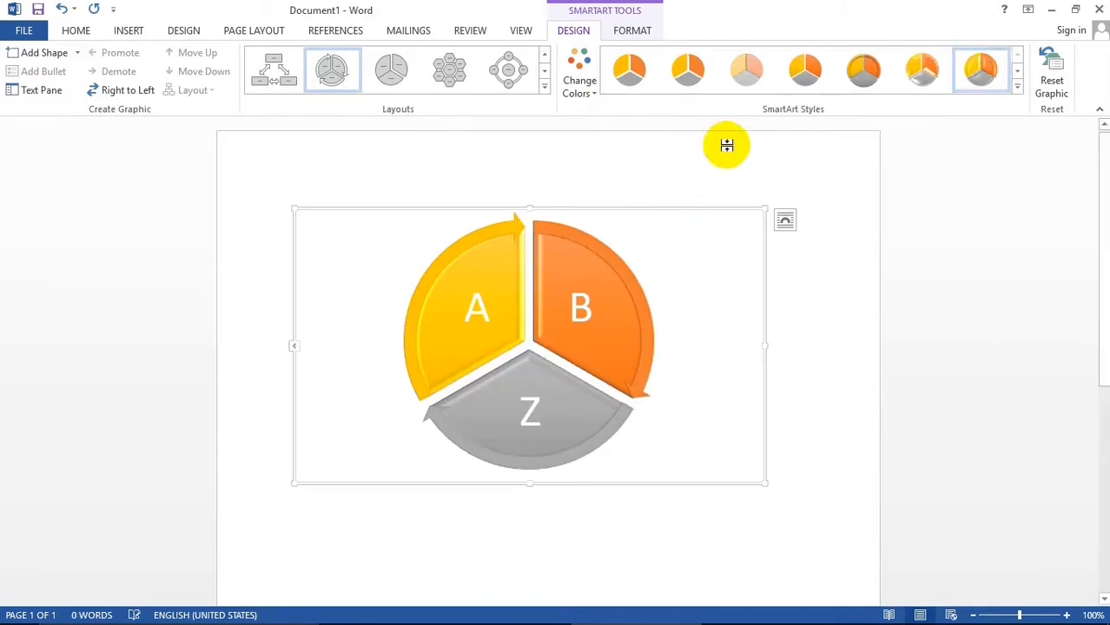
{"action": "left_click", "coordinate": [1014, 96]}
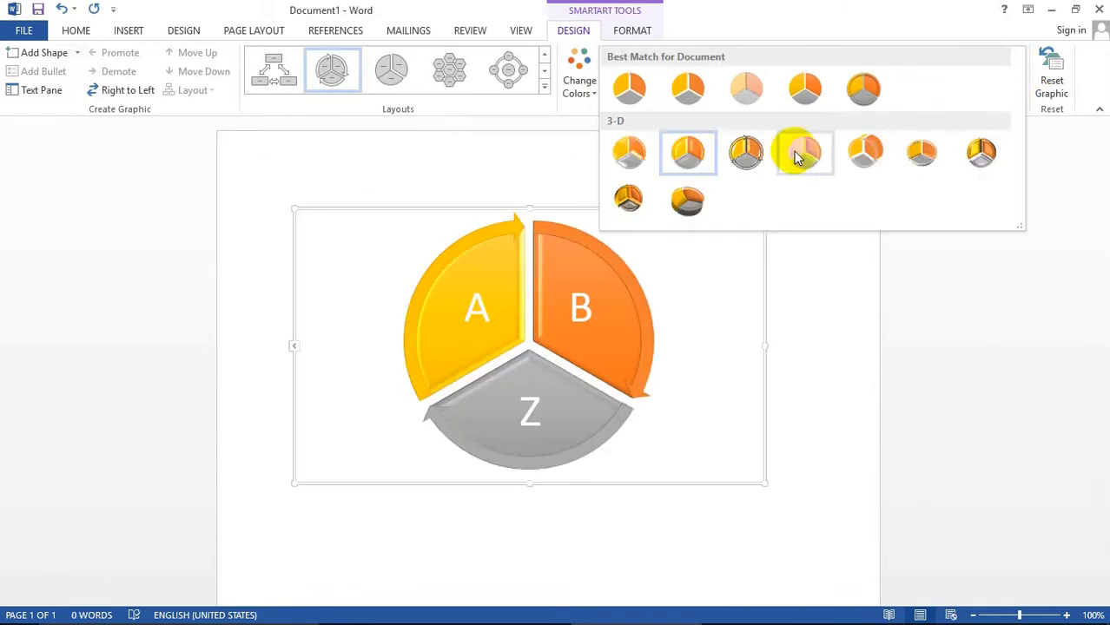
{"action": "left_click", "coordinate": [633, 91]}
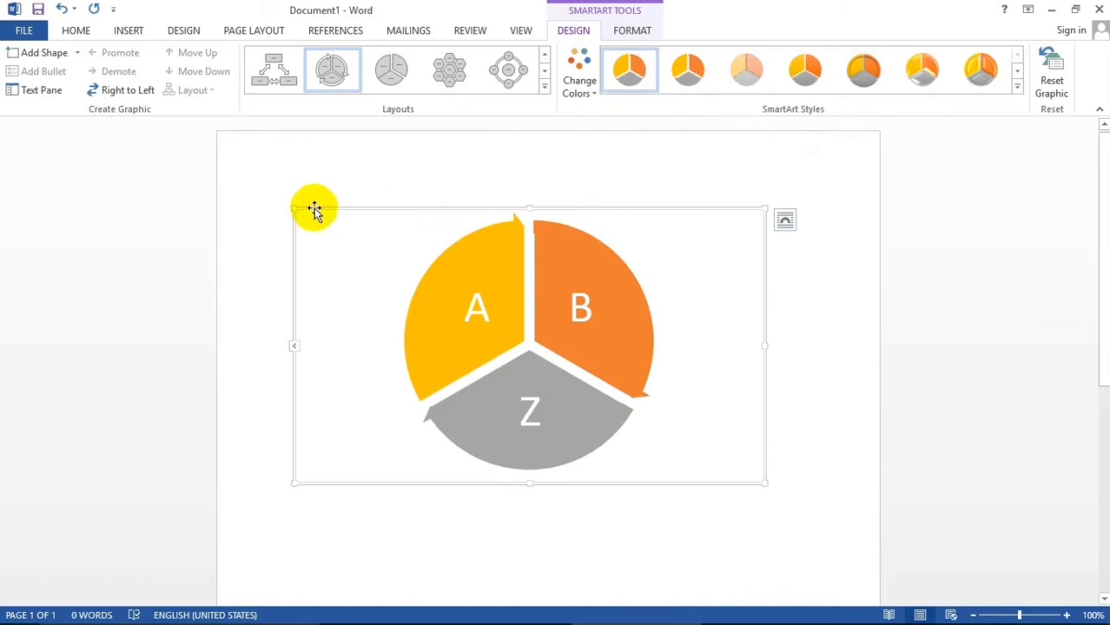
{"action": "left_click", "coordinate": [1051, 74]}
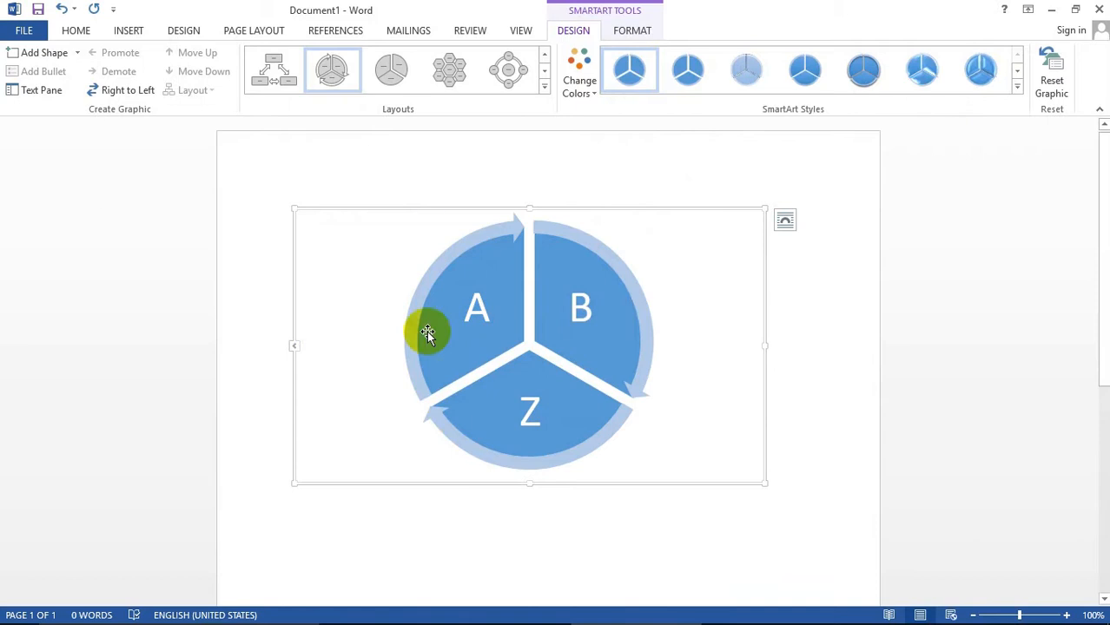
Toggle the SmartArt cycle's direction, leaving it set to right to left.
{"action": "left_click", "coordinate": [115, 101]}
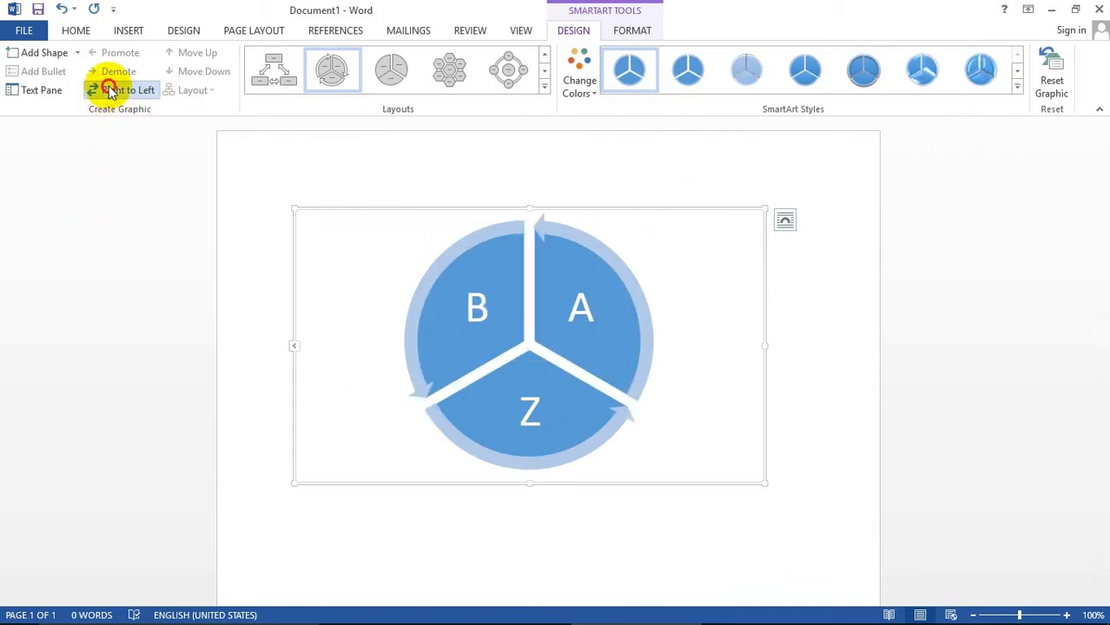
{"action": "left_click", "coordinate": [111, 92]}
{"action": "left_click", "coordinate": [111, 93]}
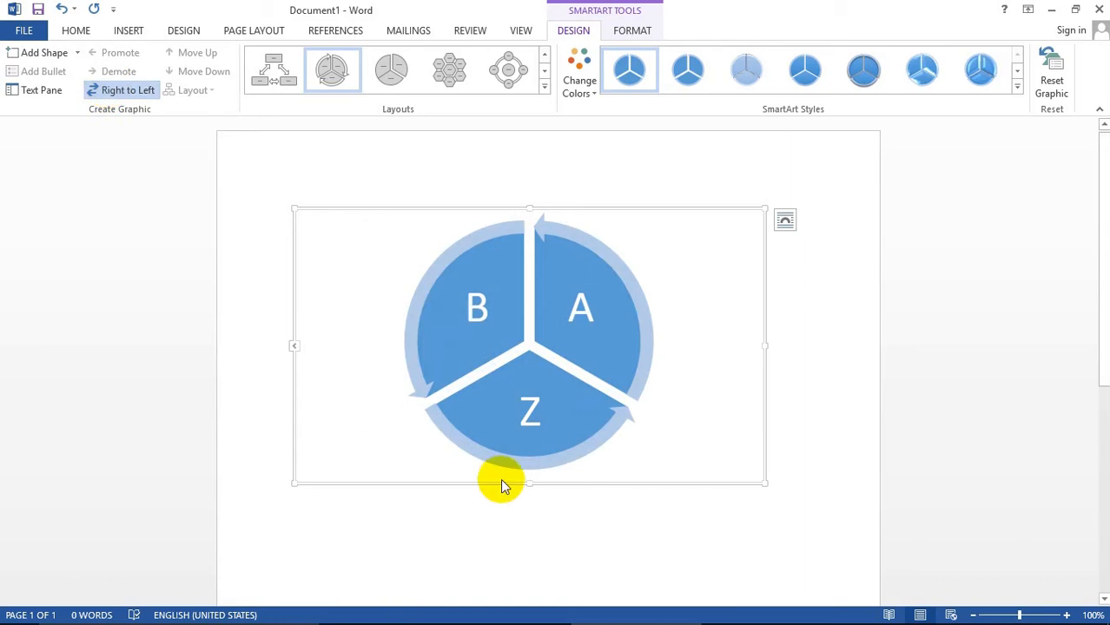
Fill segment B of the SmartArt cycle with the standard Blue color.
{"action": "left_click", "coordinate": [624, 33]}
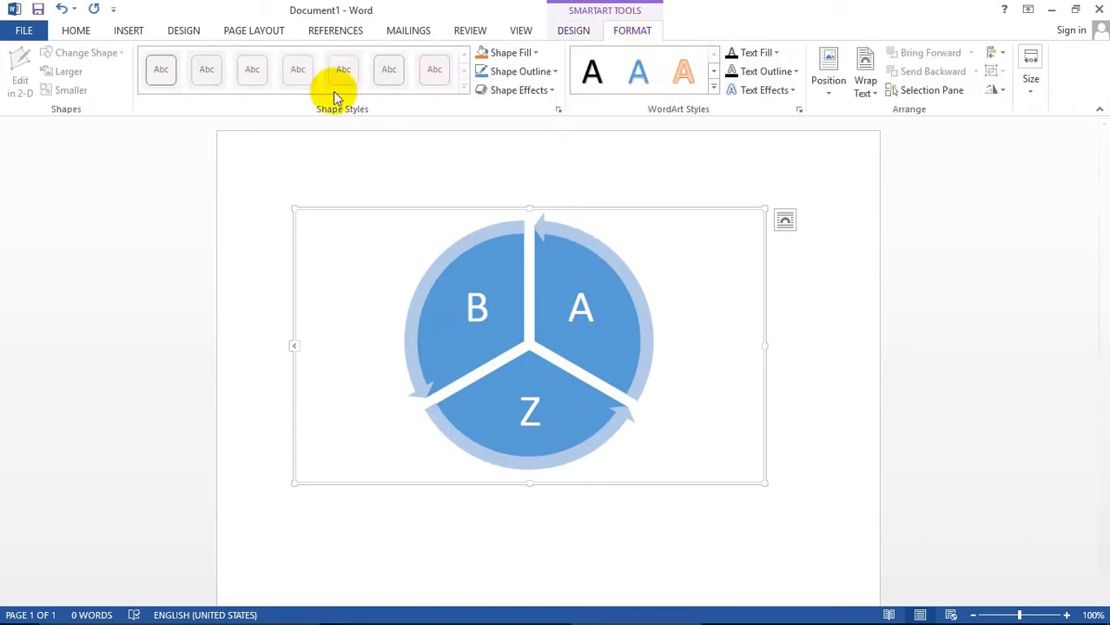
{"action": "left_click", "coordinate": [482, 321]}
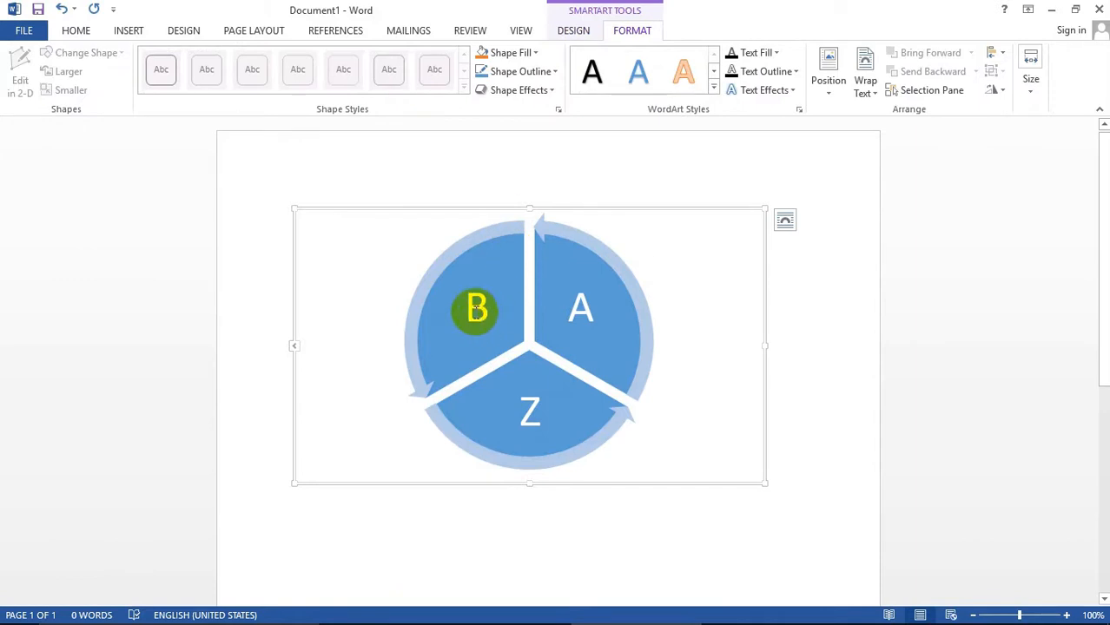
{"action": "left_click", "coordinate": [489, 293]}
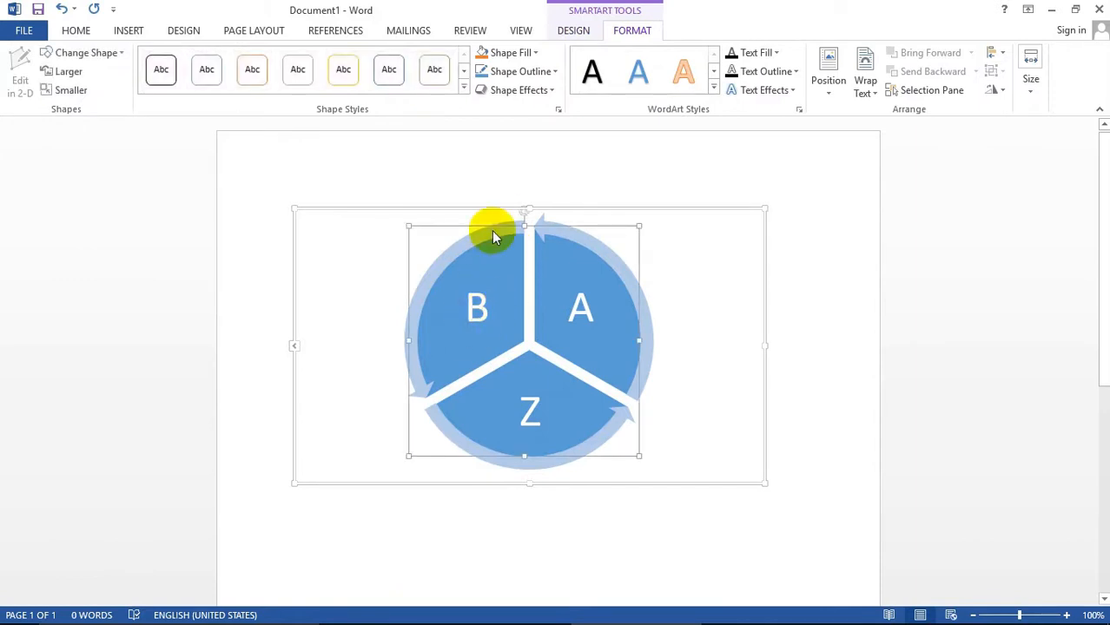
{"action": "left_click", "coordinate": [530, 54]}
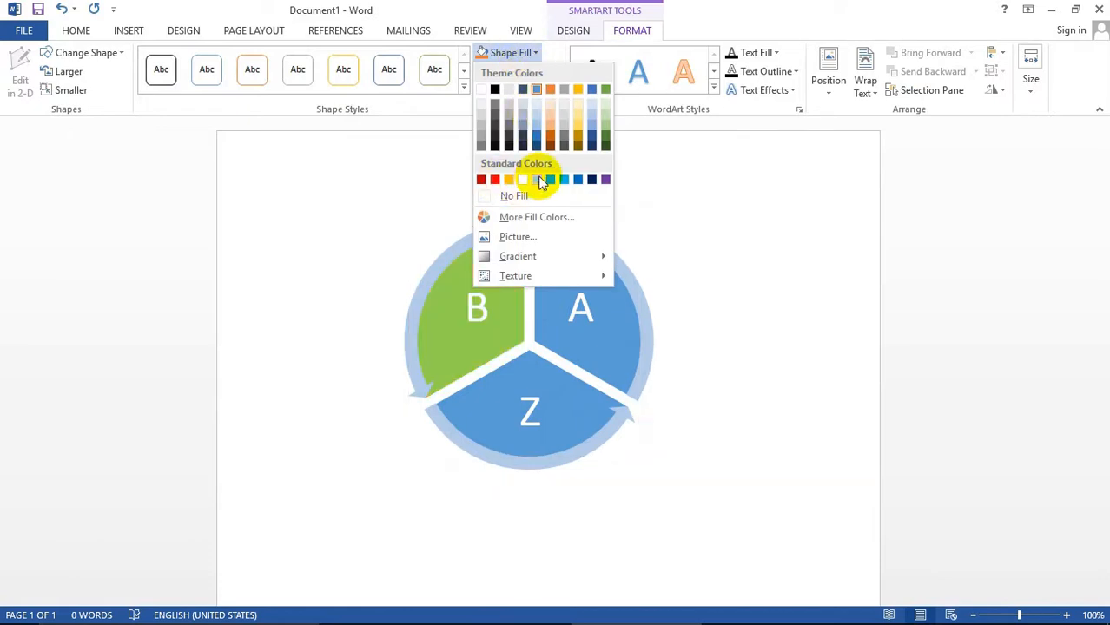
{"action": "left_click", "coordinate": [577, 180]}
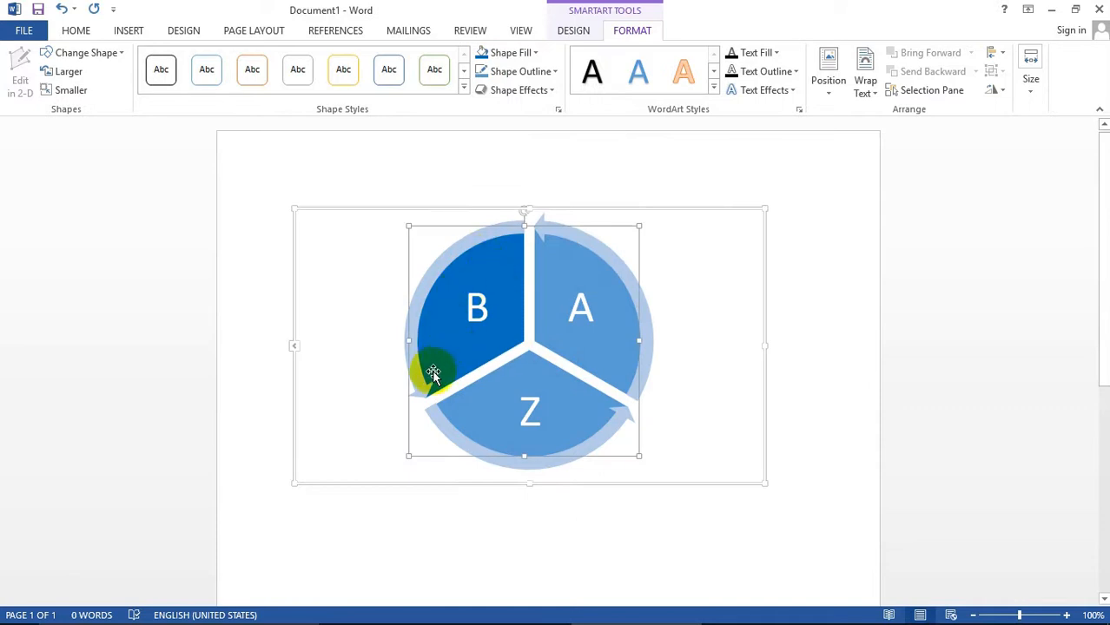
Give the arrow around segment B a standard Red fill and a thin black outline.
{"action": "left_click", "coordinate": [465, 246]}
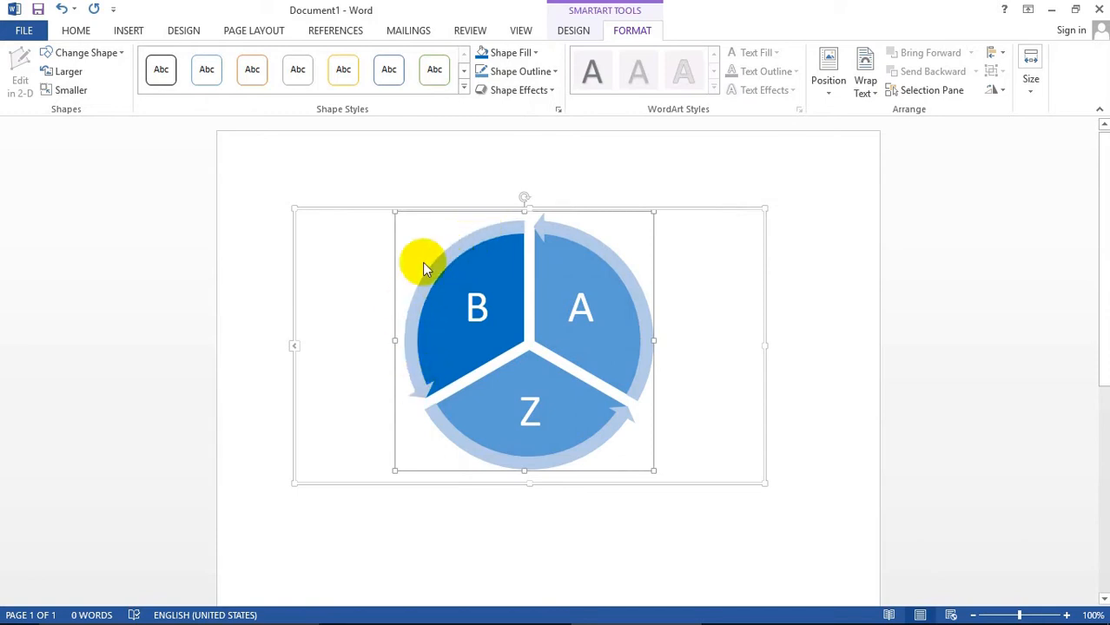
{"action": "left_click", "coordinate": [520, 53]}
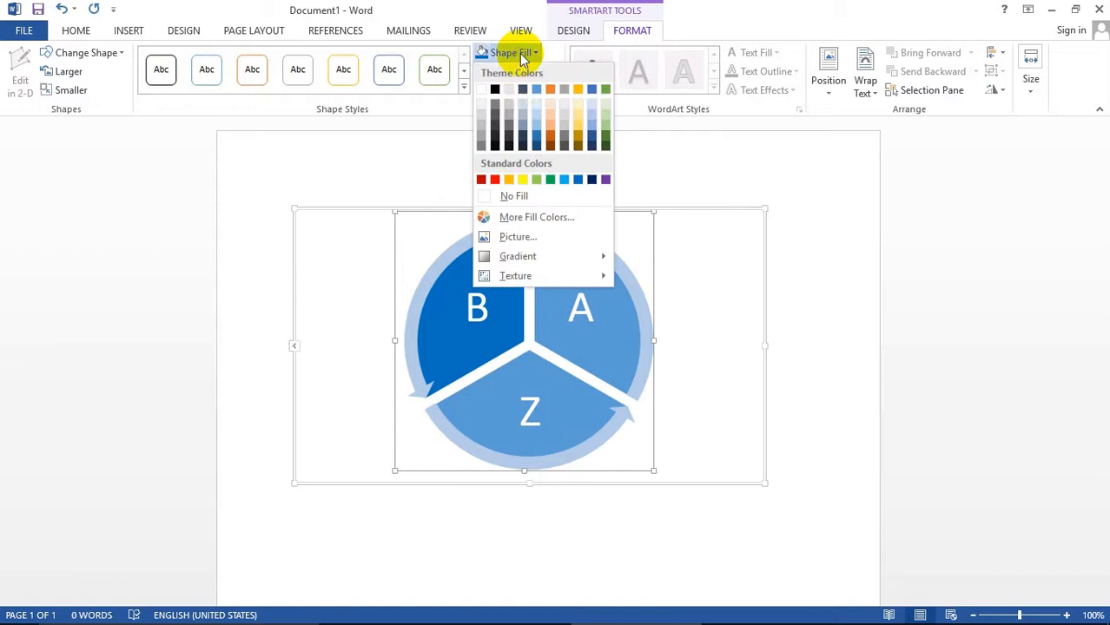
{"action": "left_click", "coordinate": [497, 179]}
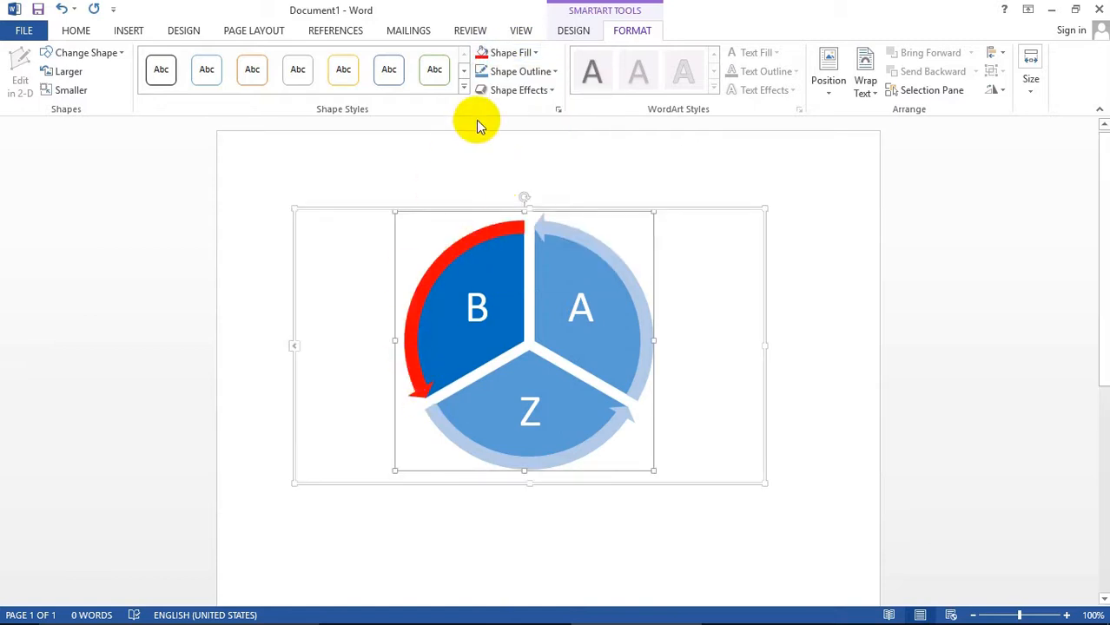
{"action": "left_click", "coordinate": [545, 74]}
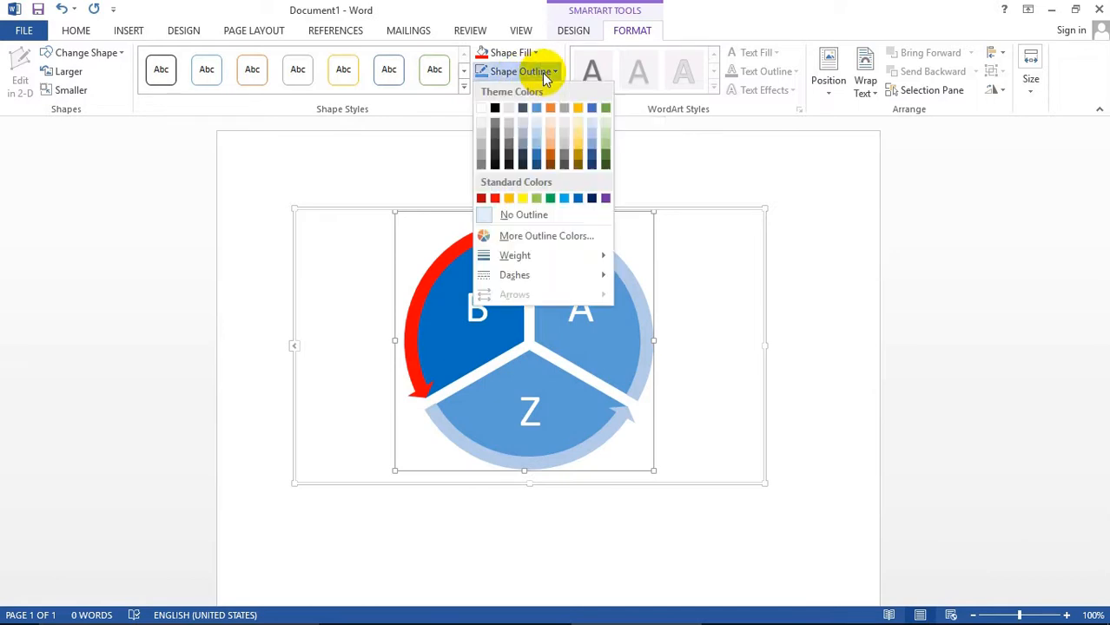
{"action": "left_click", "coordinate": [499, 173]}
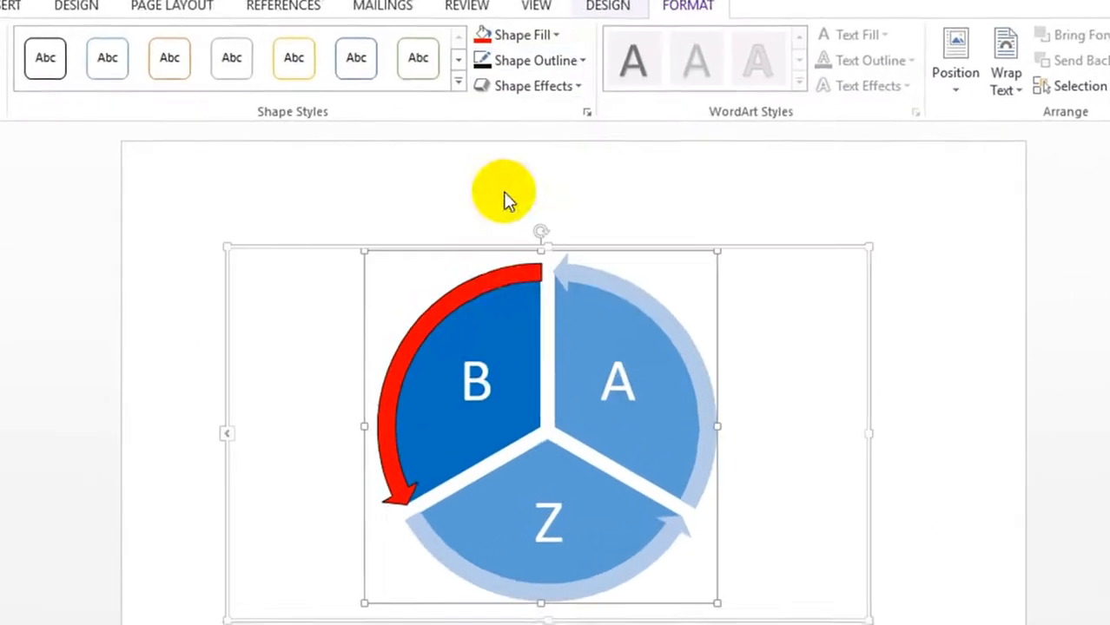
{"action": "left_click", "coordinate": [511, 233]}
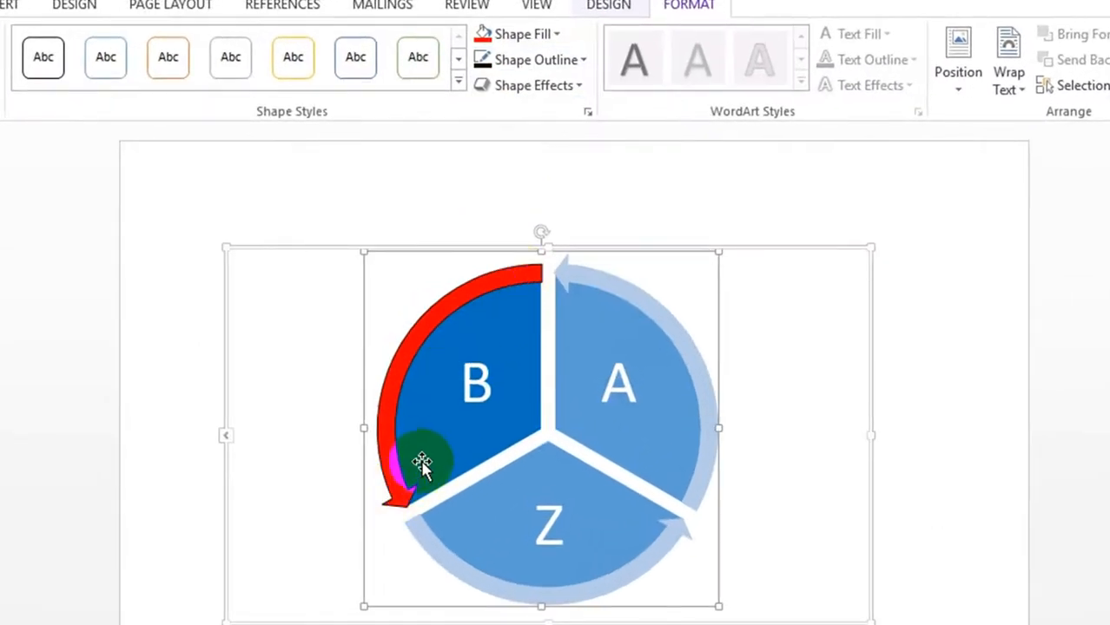
Give the arrow around segment A a black outline and a standard Yellow fill.
{"action": "left_click", "coordinate": [654, 318]}
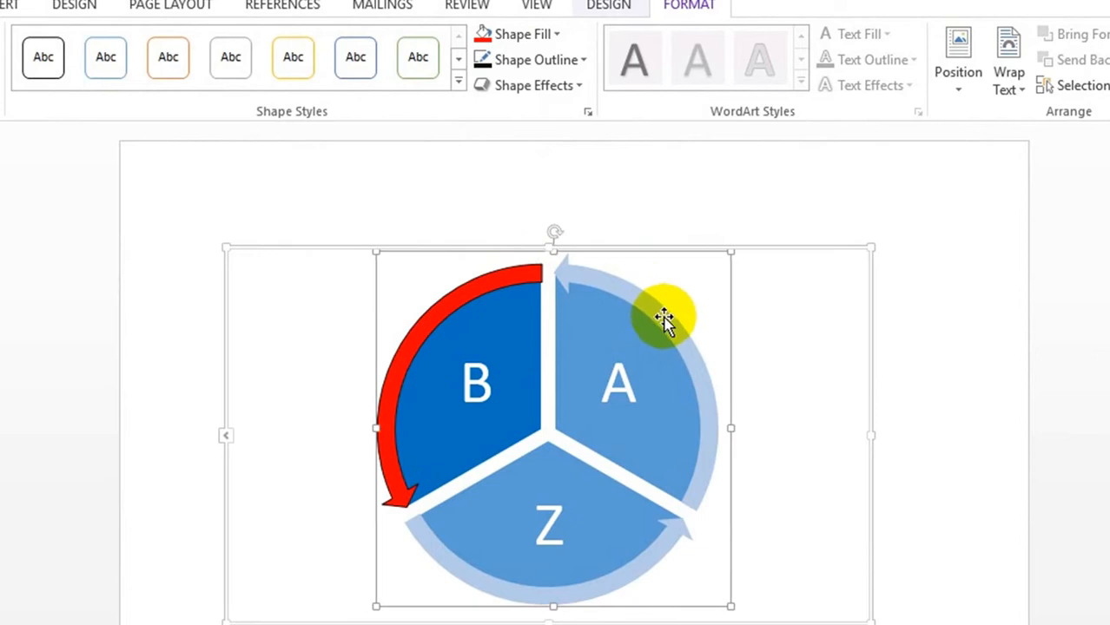
{"action": "left_click", "coordinate": [565, 57]}
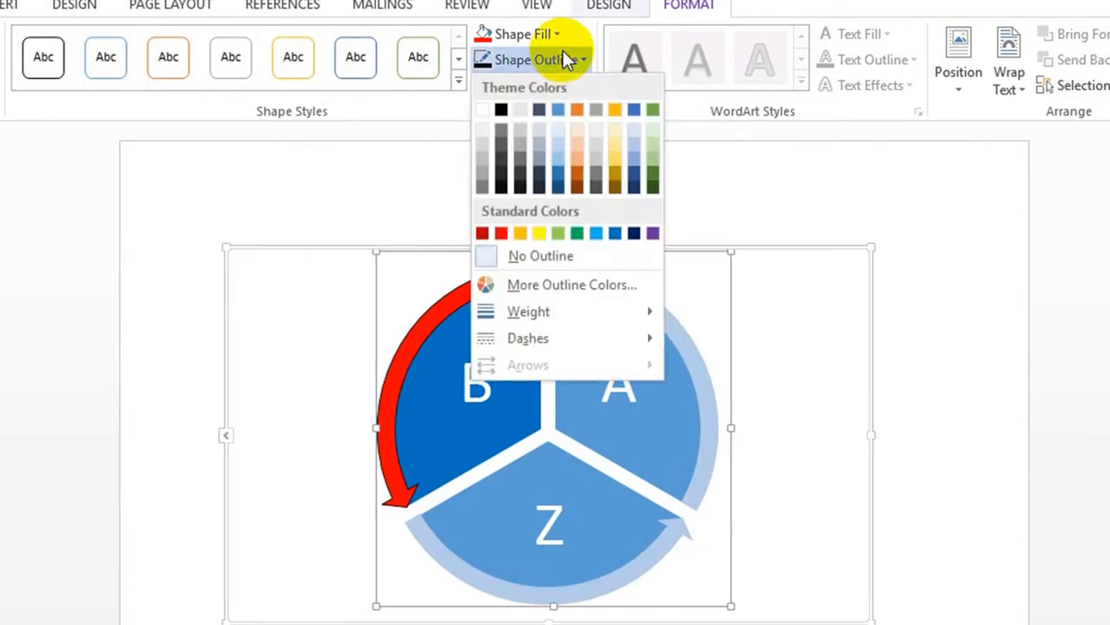
{"action": "left_click", "coordinate": [507, 186]}
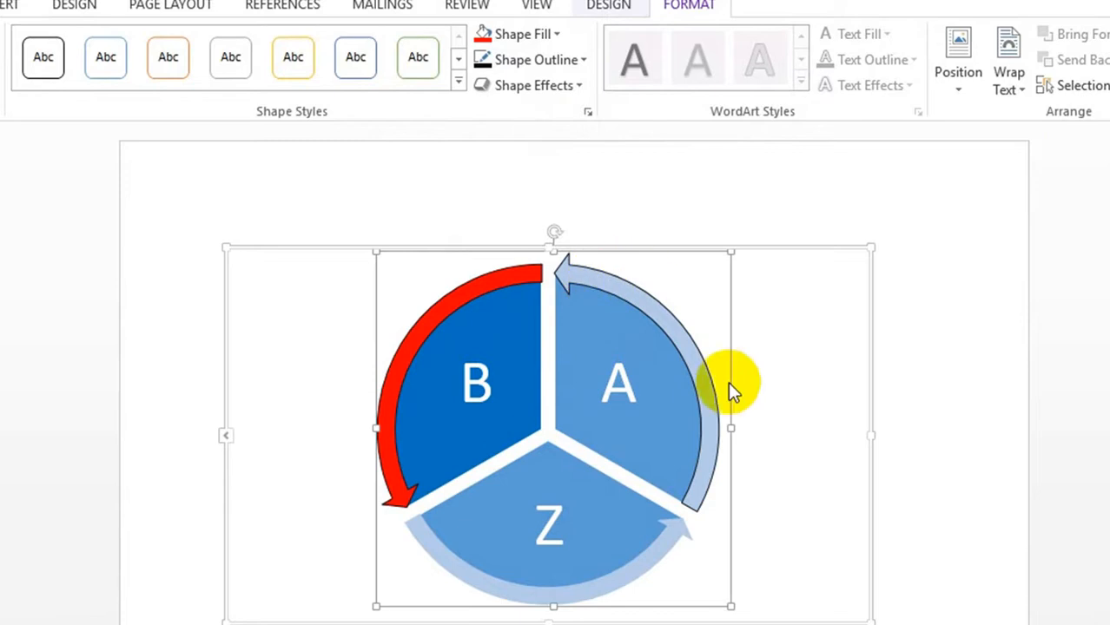
{"action": "left_click", "coordinate": [685, 508]}
{"action": "left_click", "coordinate": [653, 551]}
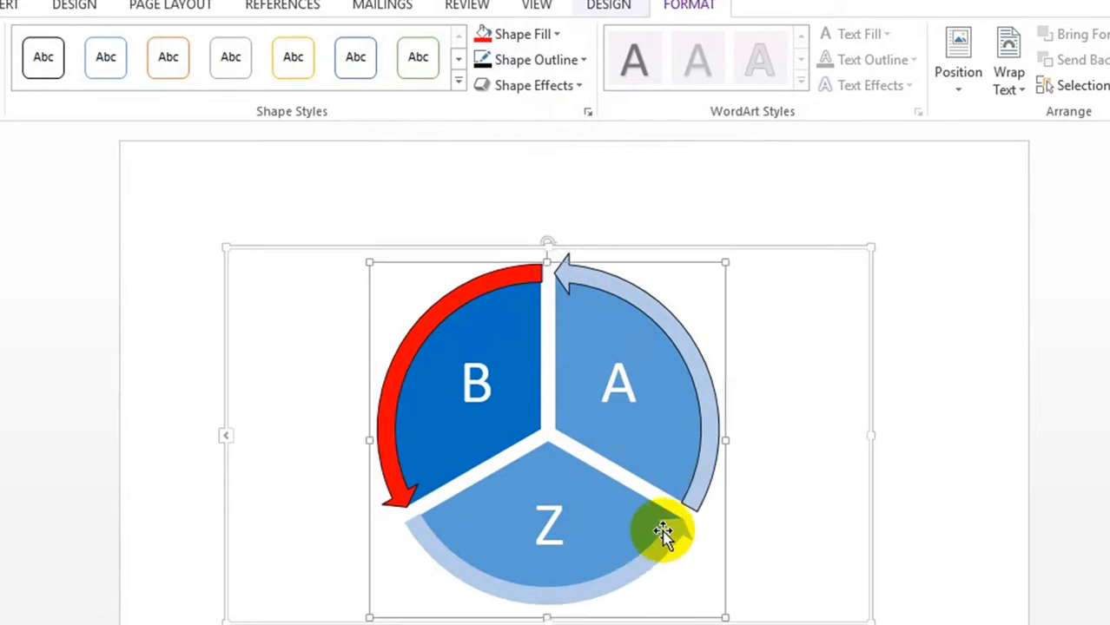
{"action": "left_click", "coordinate": [686, 365]}
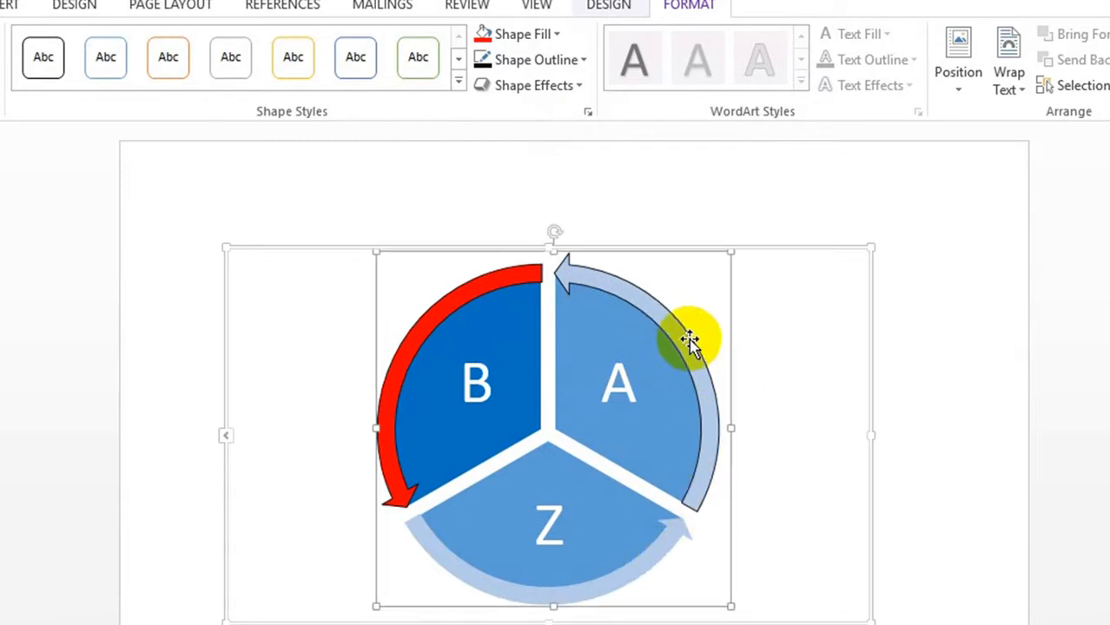
{"action": "left_click", "coordinate": [552, 32]}
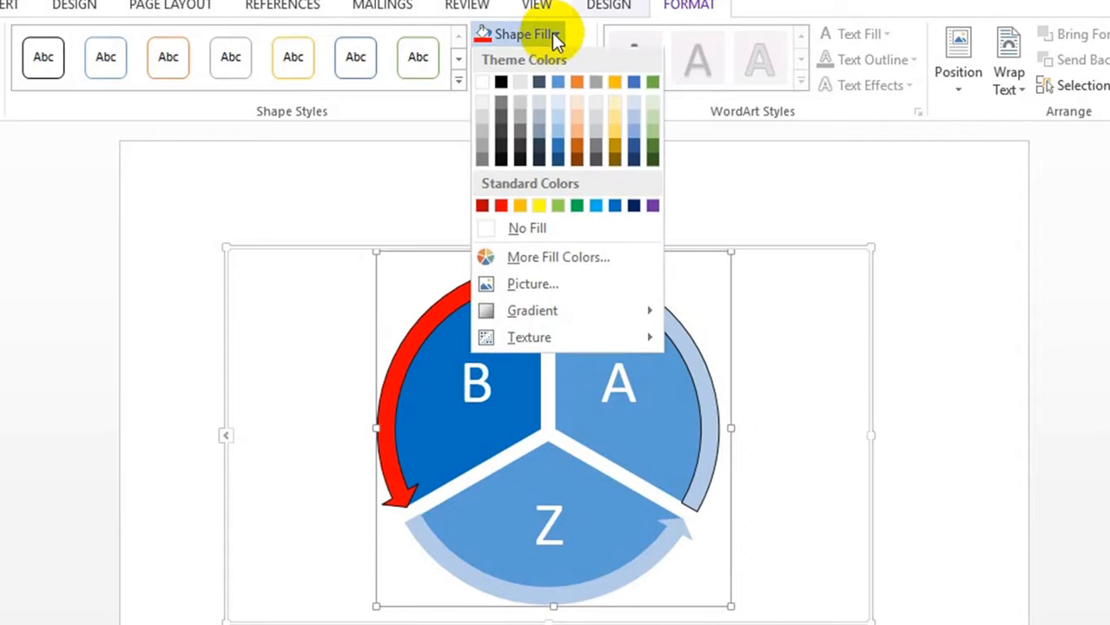
{"action": "left_click", "coordinate": [539, 208]}
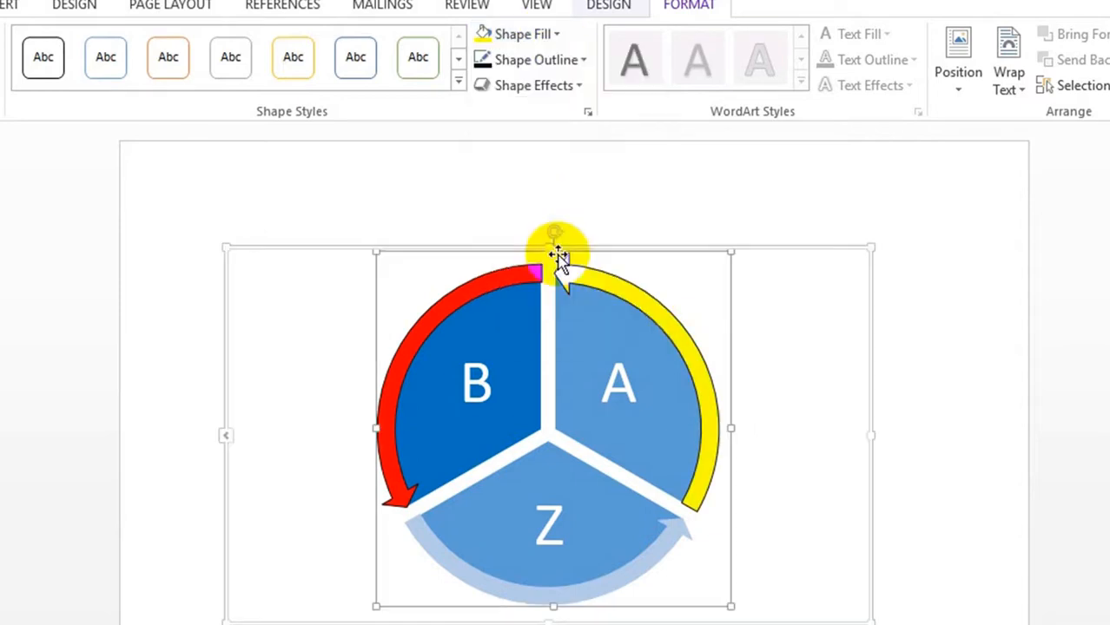
Move the yellow arrow slightly outward, away from segment A.
{"action": "left_click", "coordinate": [584, 519]}
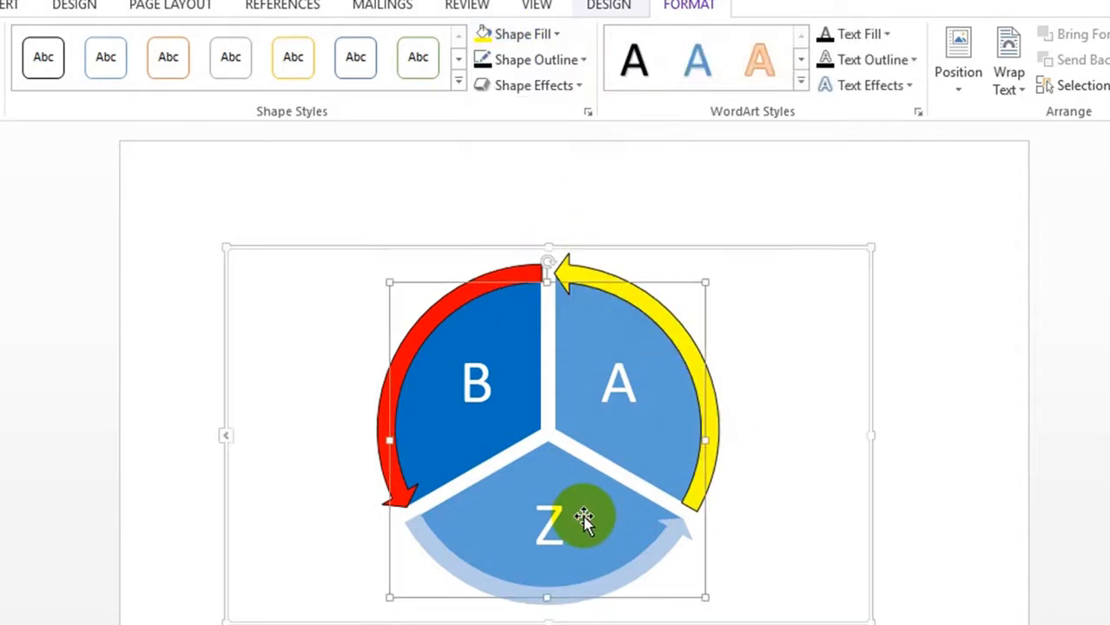
{"action": "left_click", "coordinate": [594, 588]}
{"action": "left_click", "coordinate": [615, 302]}
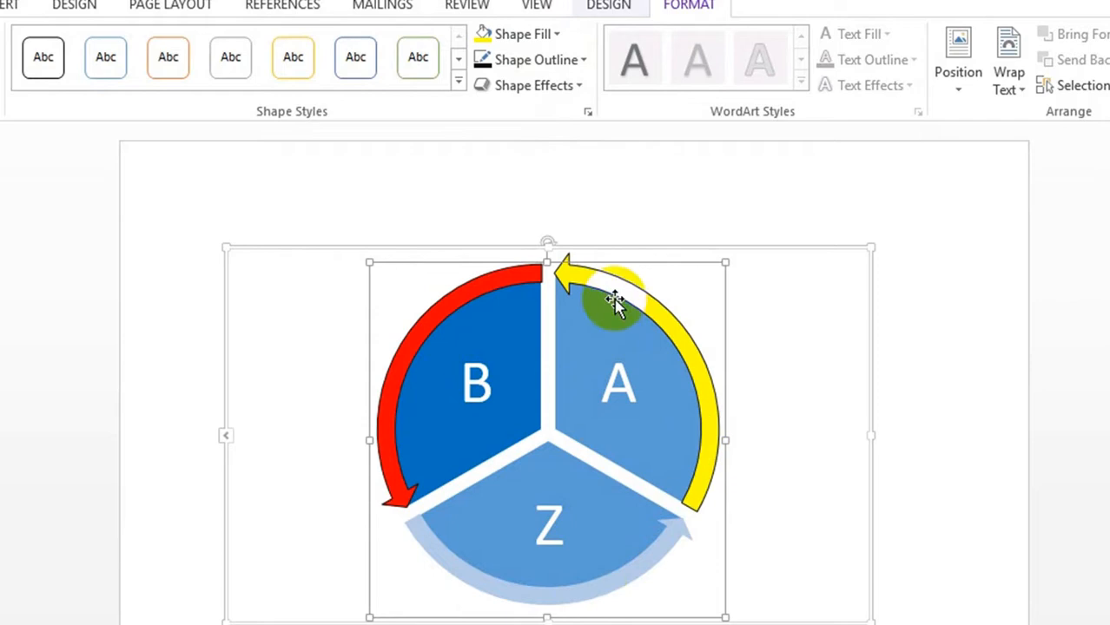
{"action": "left_click", "coordinate": [836, 318]}
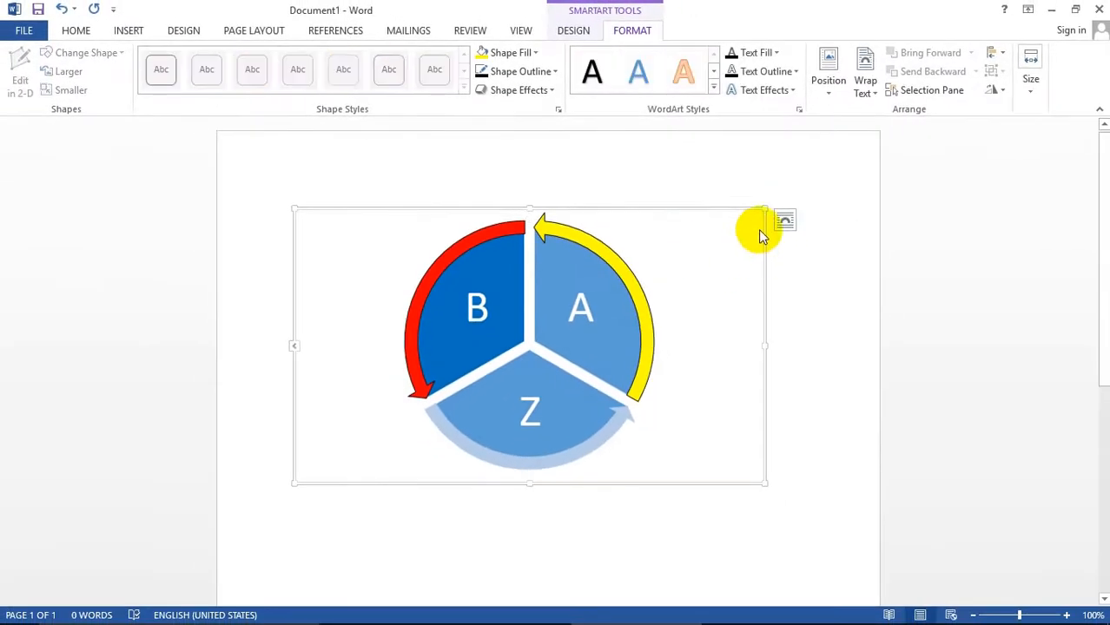
{"action": "left_click", "coordinate": [772, 287]}
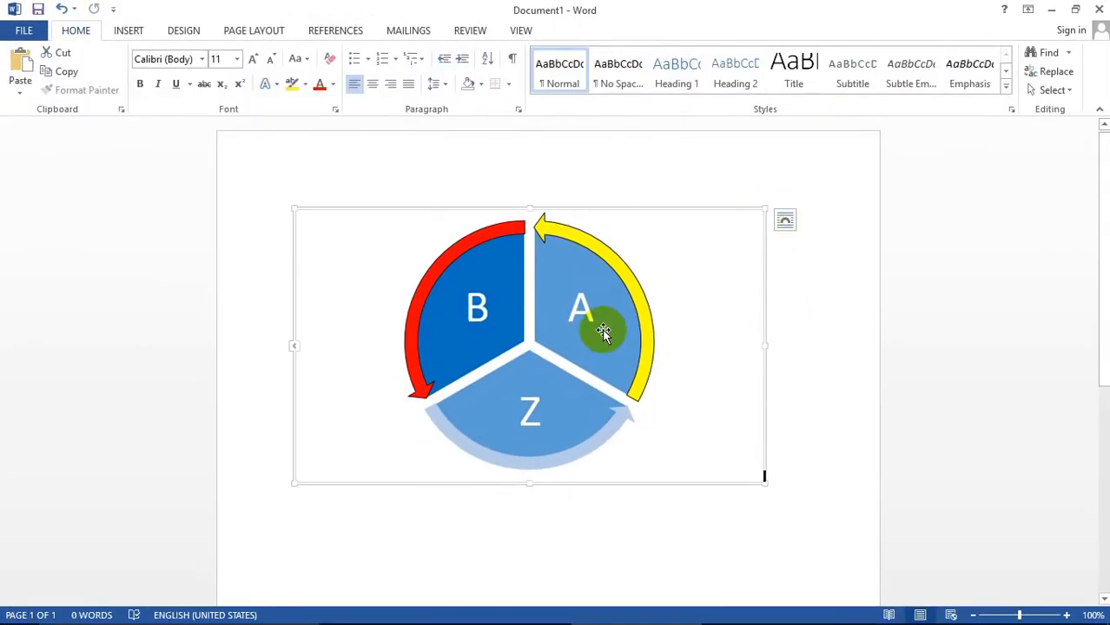
{"action": "left_click_drag", "start_coordinate": [627, 265], "coordinate": [649, 273]}
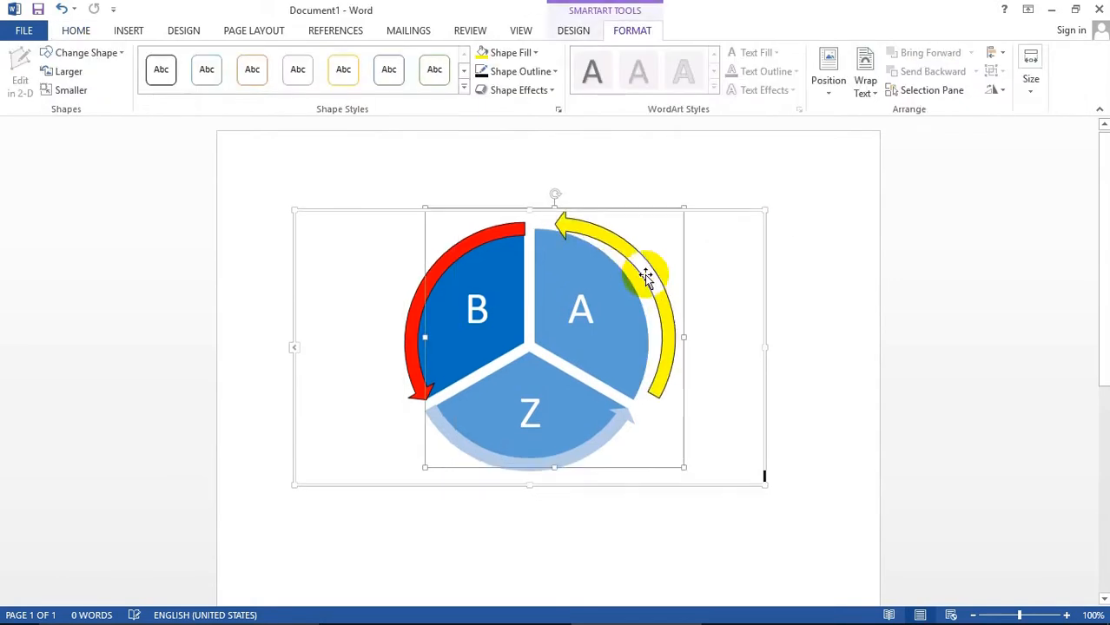
Set the SmartArt graphic's text wrapping to Behind Text and move it down and to the right on the page.
{"action": "left_click", "coordinate": [766, 221]}
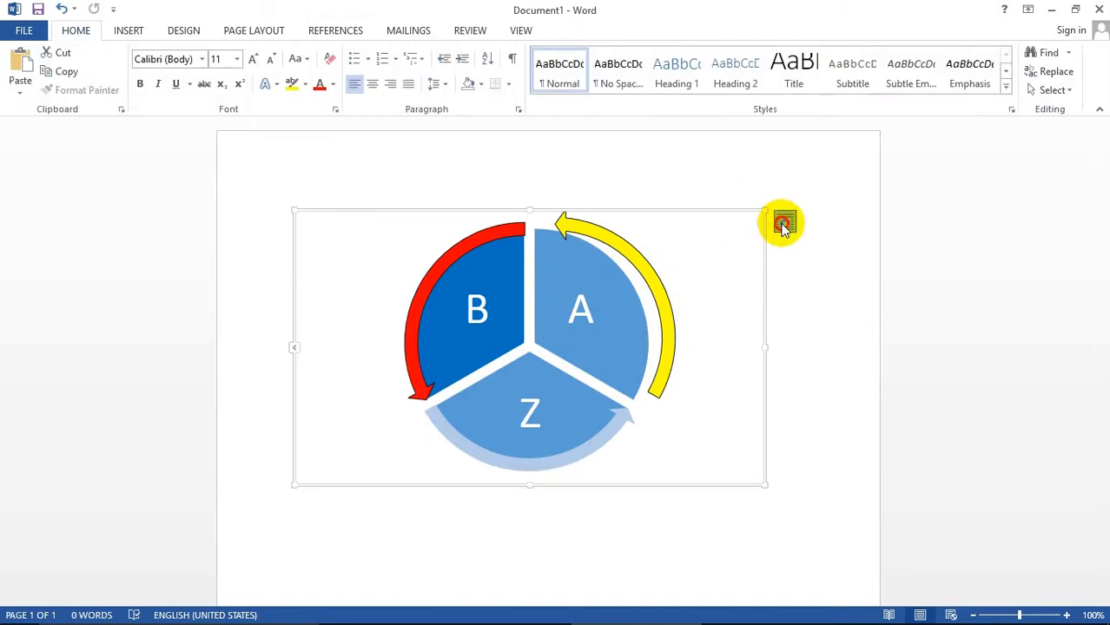
{"action": "left_click", "coordinate": [783, 225]}
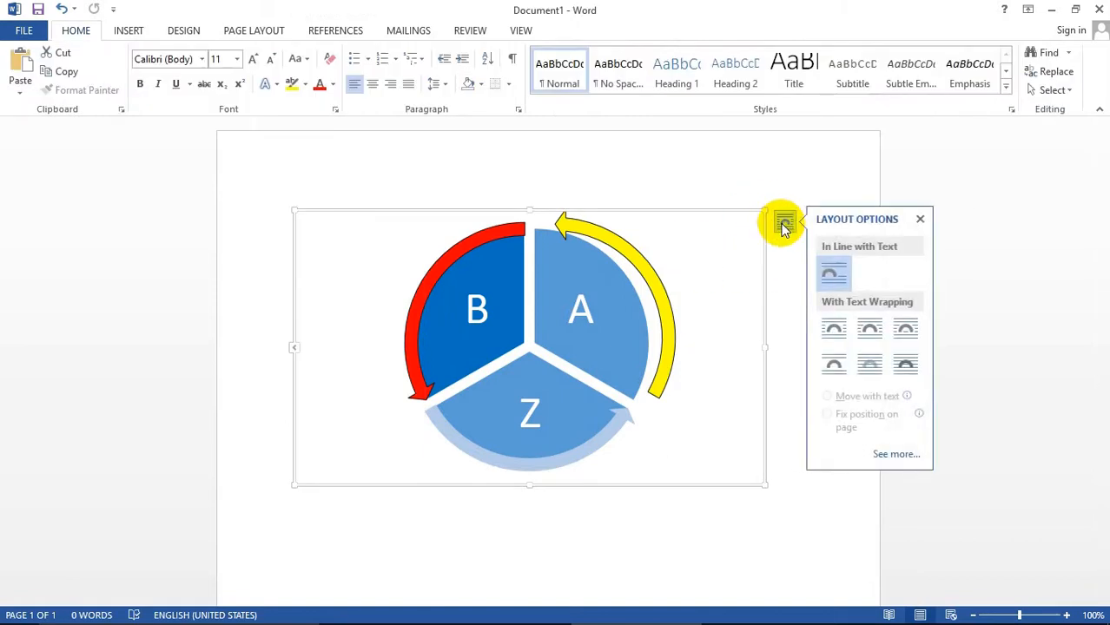
{"action": "left_click", "coordinate": [869, 366]}
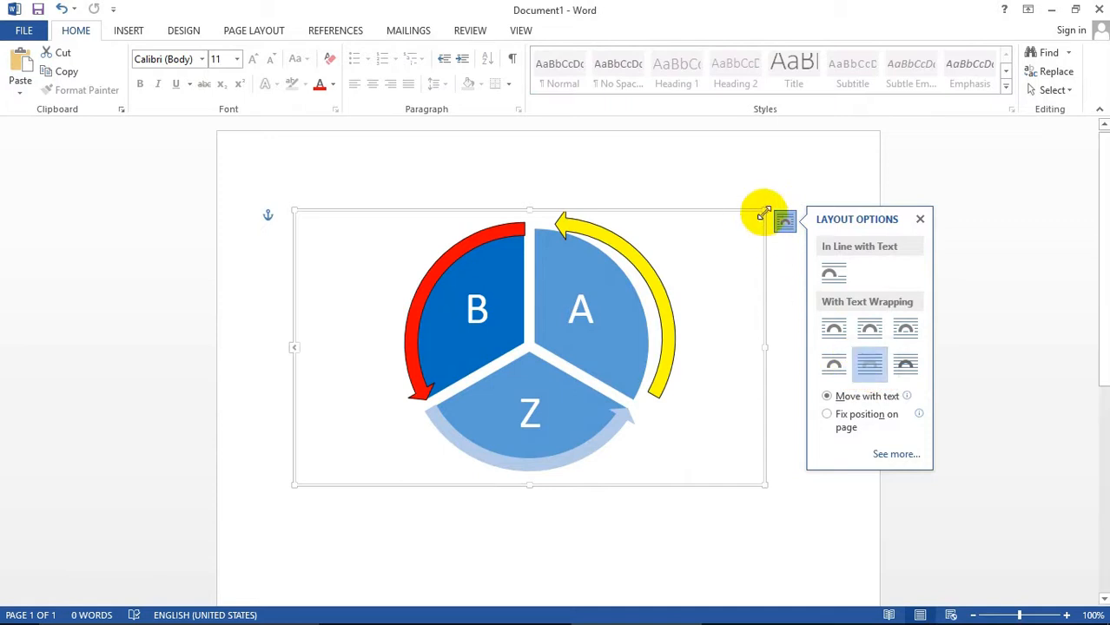
{"action": "left_click_drag", "start_coordinate": [765, 216], "coordinate": [826, 293]}
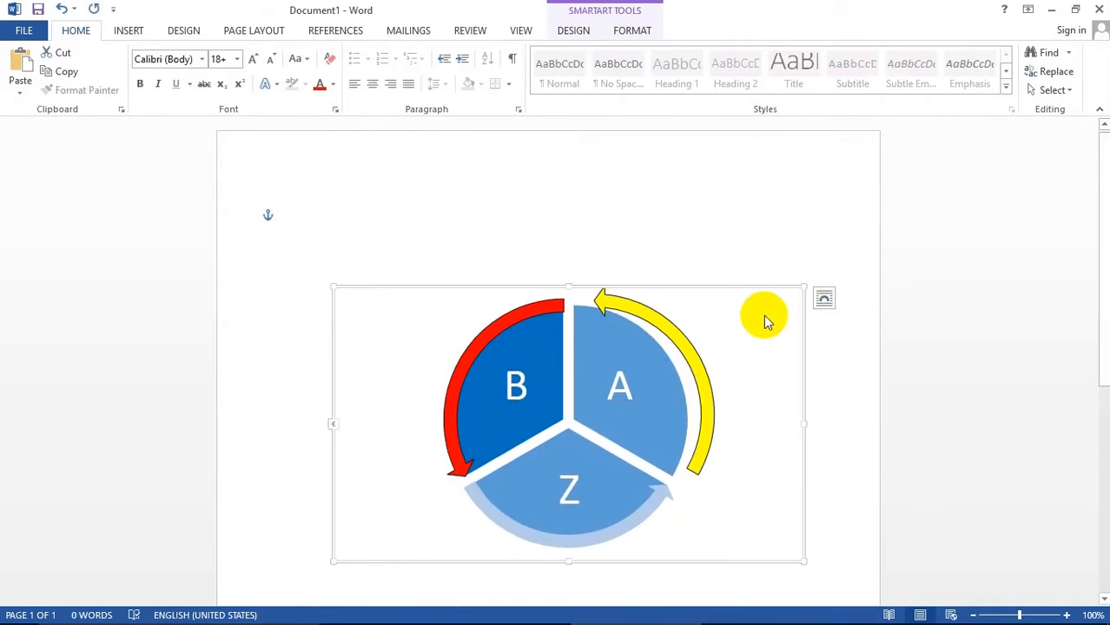
Delete the SmartArt graphic and start inserting a chart in the empty document.
{"action": "key", "text": "Delete"}
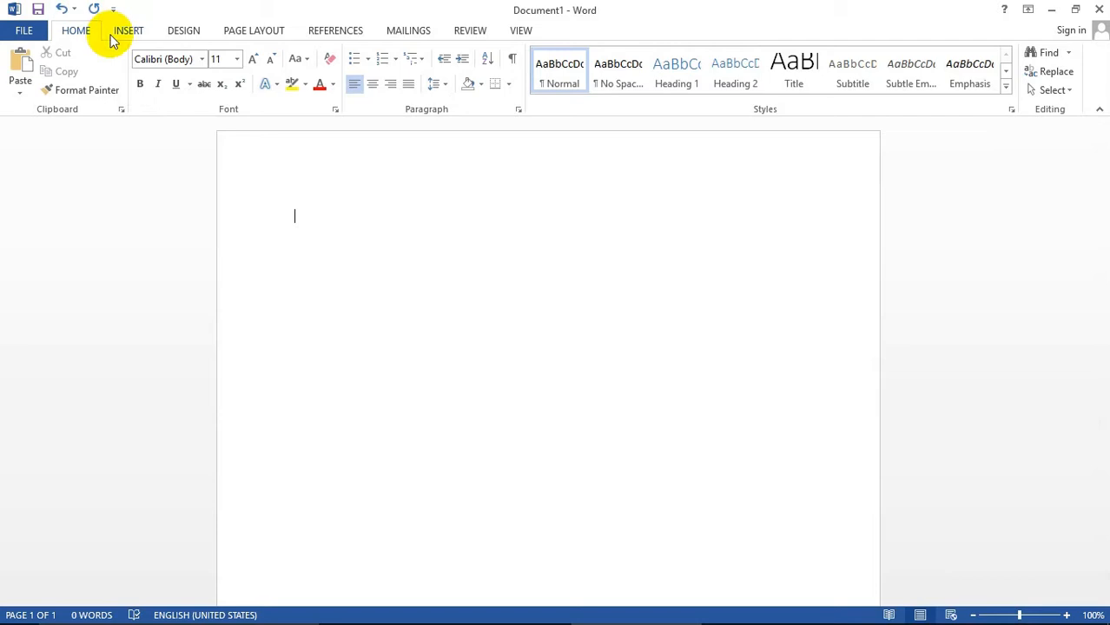
{"action": "left_click", "coordinate": [122, 29]}
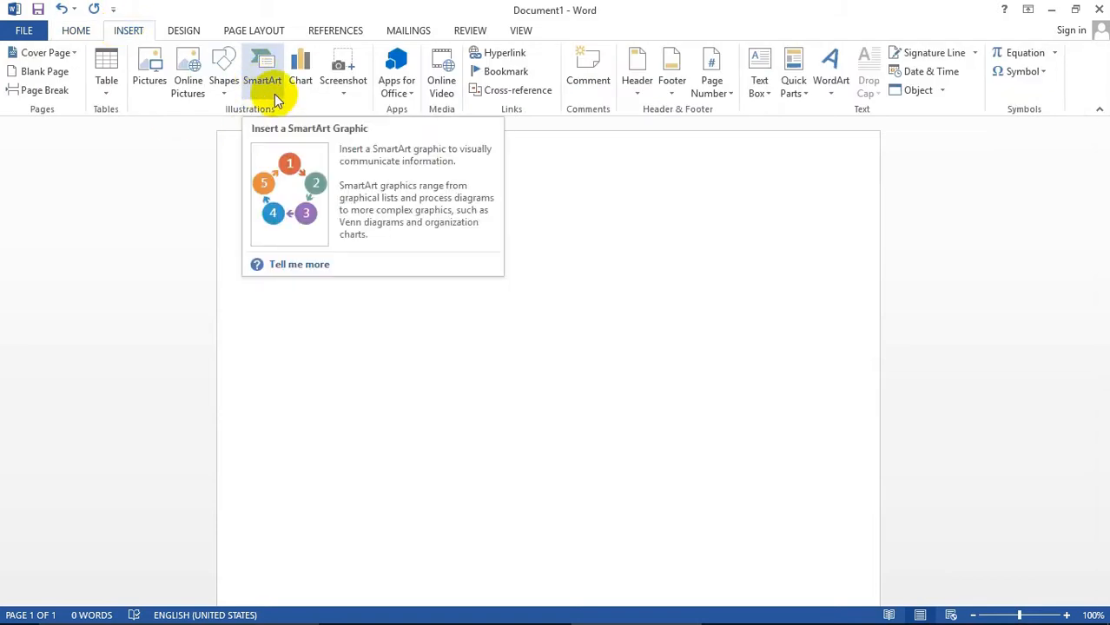
{"action": "left_click", "coordinate": [303, 65]}
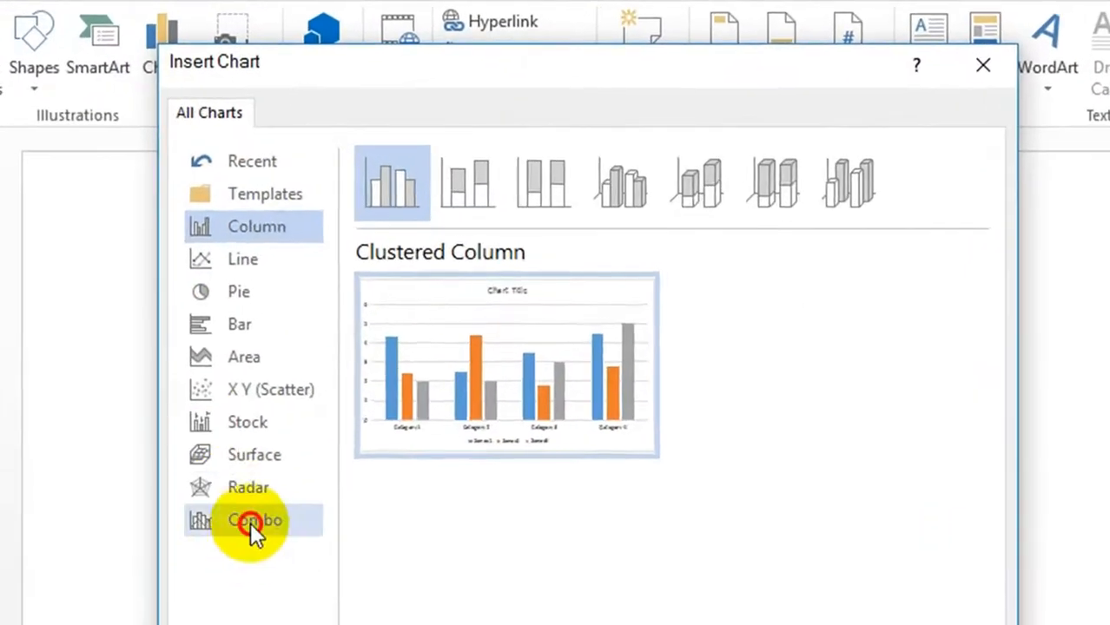
Preview the Combo, Radar, Surface and Column chart categories.
{"action": "left_click", "coordinate": [354, 352]}
{"action": "left_click", "coordinate": [250, 488]}
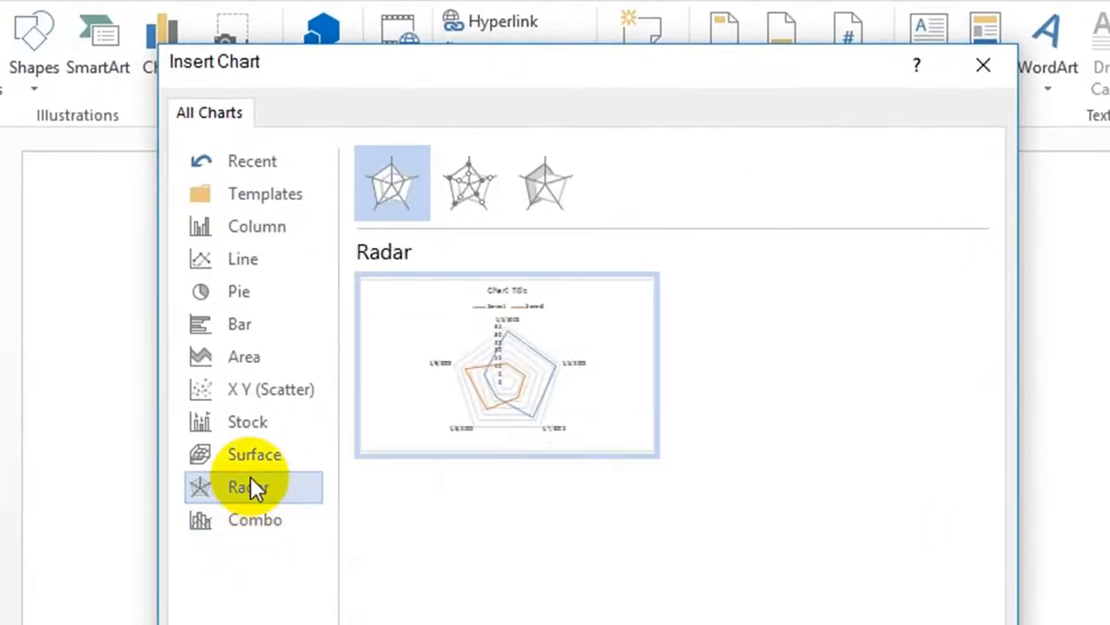
{"action": "left_click", "coordinate": [249, 459]}
{"action": "left_click", "coordinate": [243, 226]}
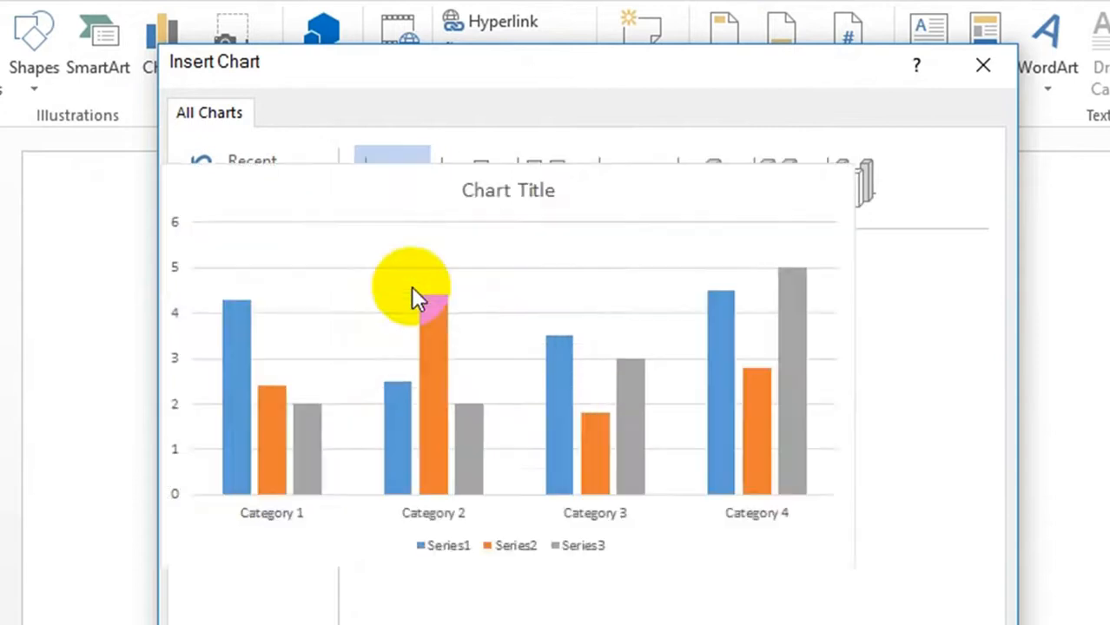
Preview the 3-D Column and 3-D 100% Stacked Column types, and insert a Stacked Column chart into the document.
{"action": "left_click", "coordinate": [841, 178]}
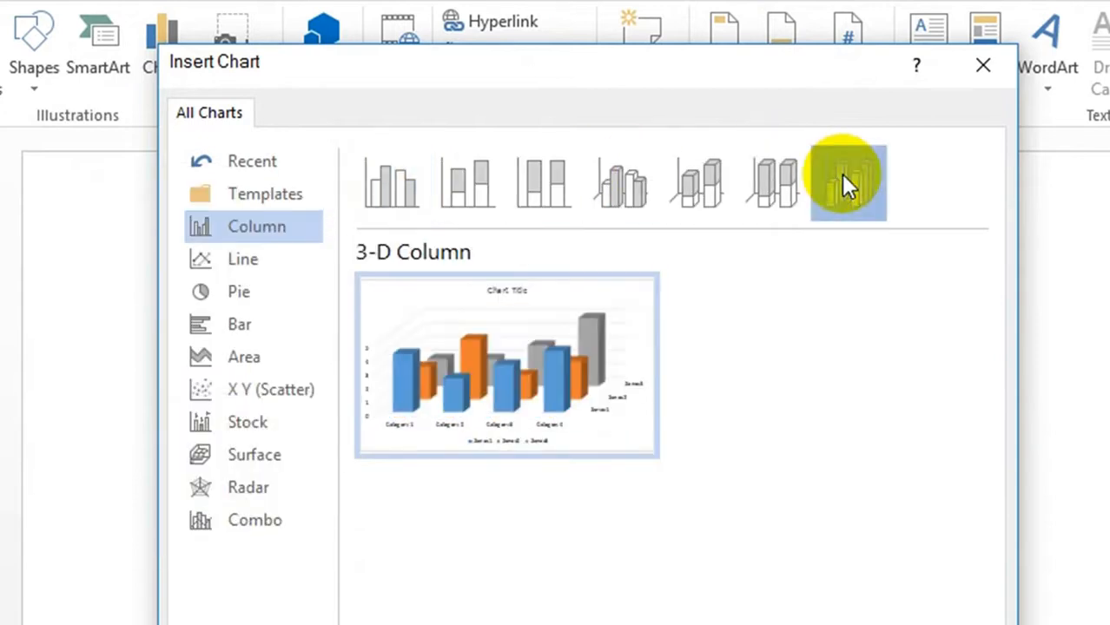
{"action": "left_click", "coordinate": [784, 188]}
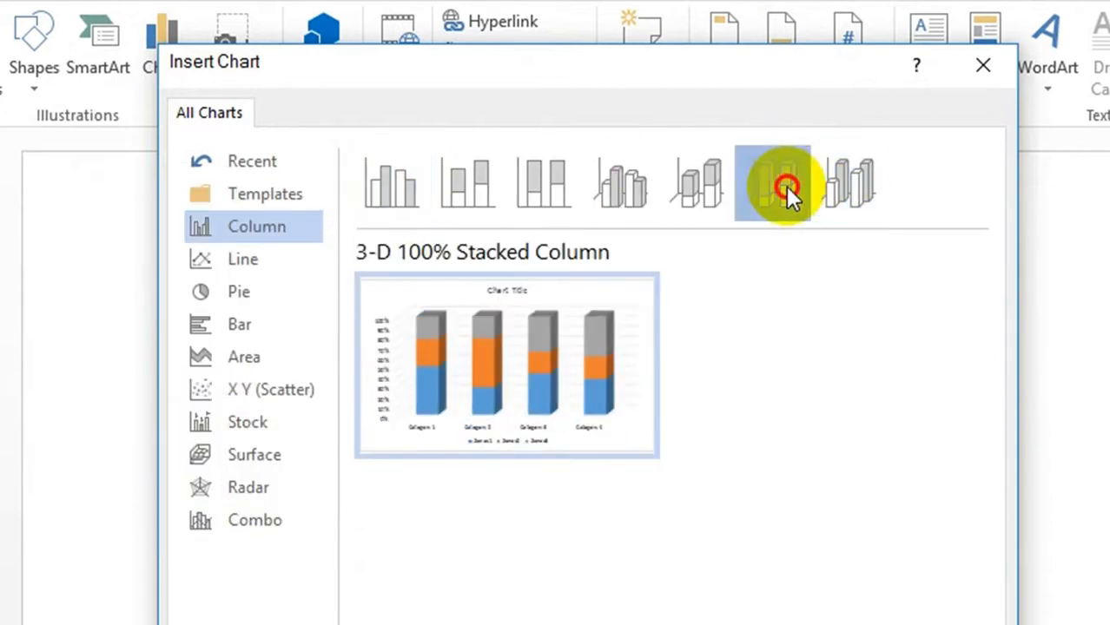
{"action": "left_click", "coordinate": [461, 176]}
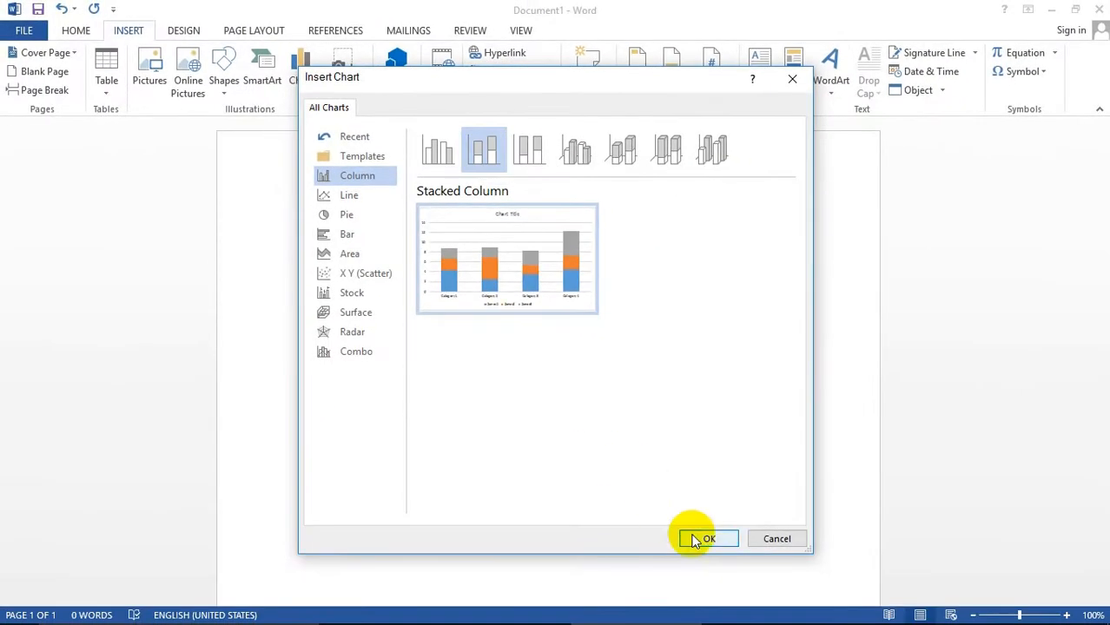
{"action": "left_click", "coordinate": [705, 539]}
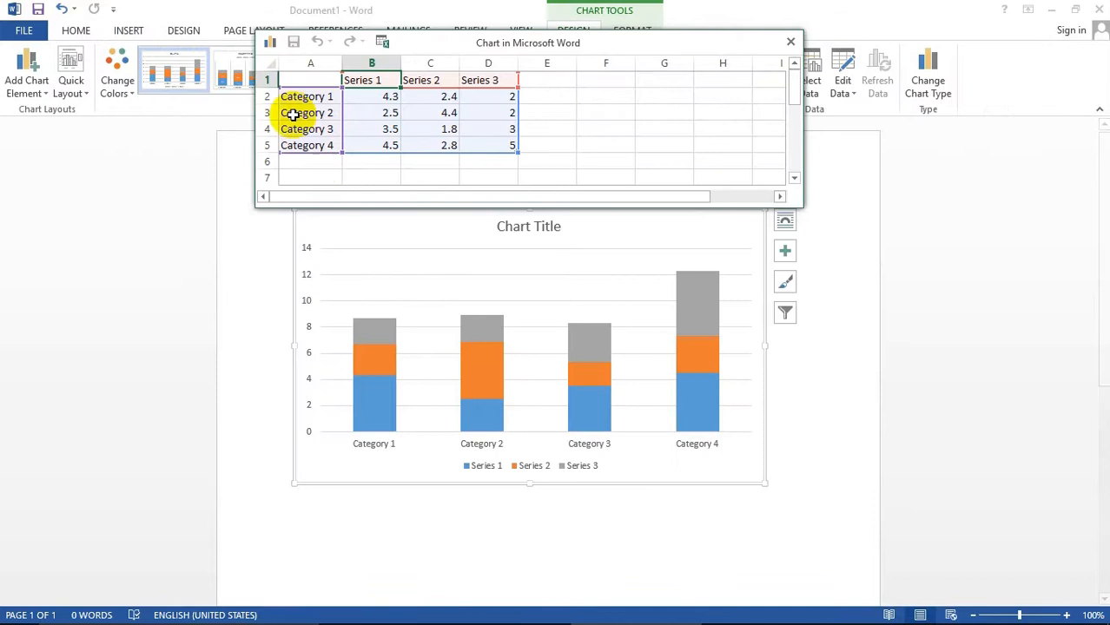
Move the chart data window slightly aside and rename the first category in the chart data to Computer.
{"action": "left_click_drag", "start_coordinate": [458, 45], "coordinate": [496, 55]}
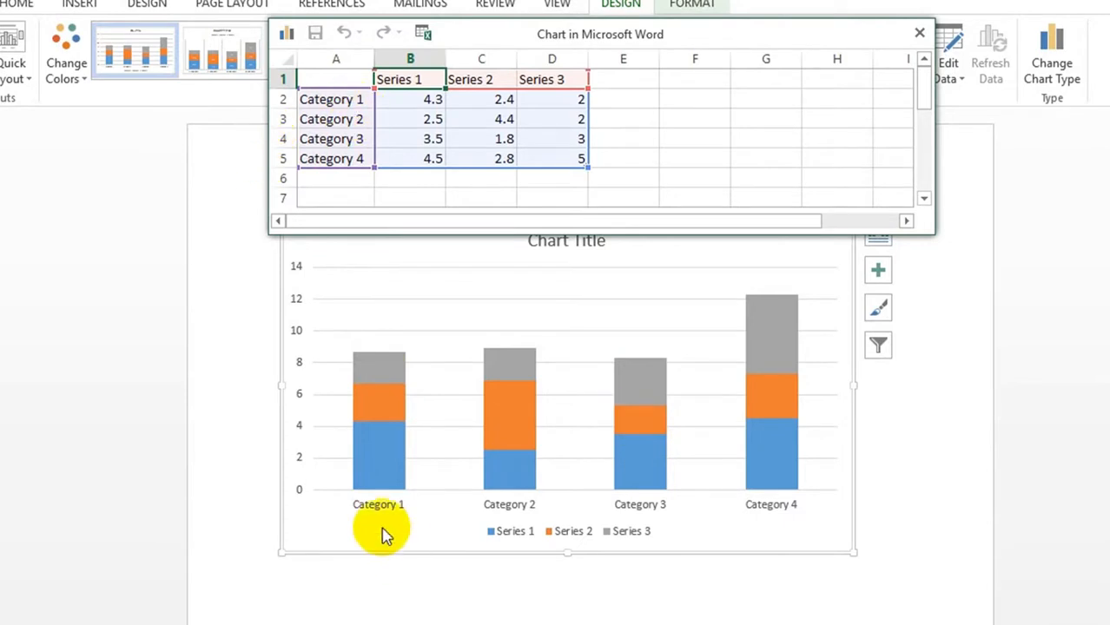
{"action": "left_click", "coordinate": [367, 102]}
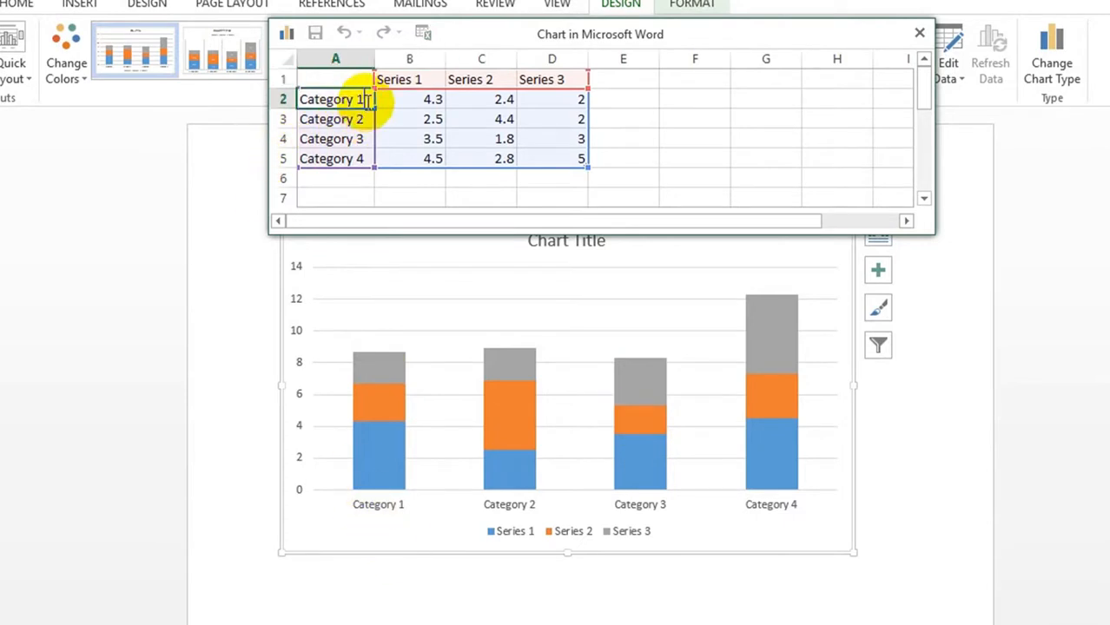
{"action": "left_click_drag", "start_coordinate": [363, 98], "coordinate": [299, 103]}
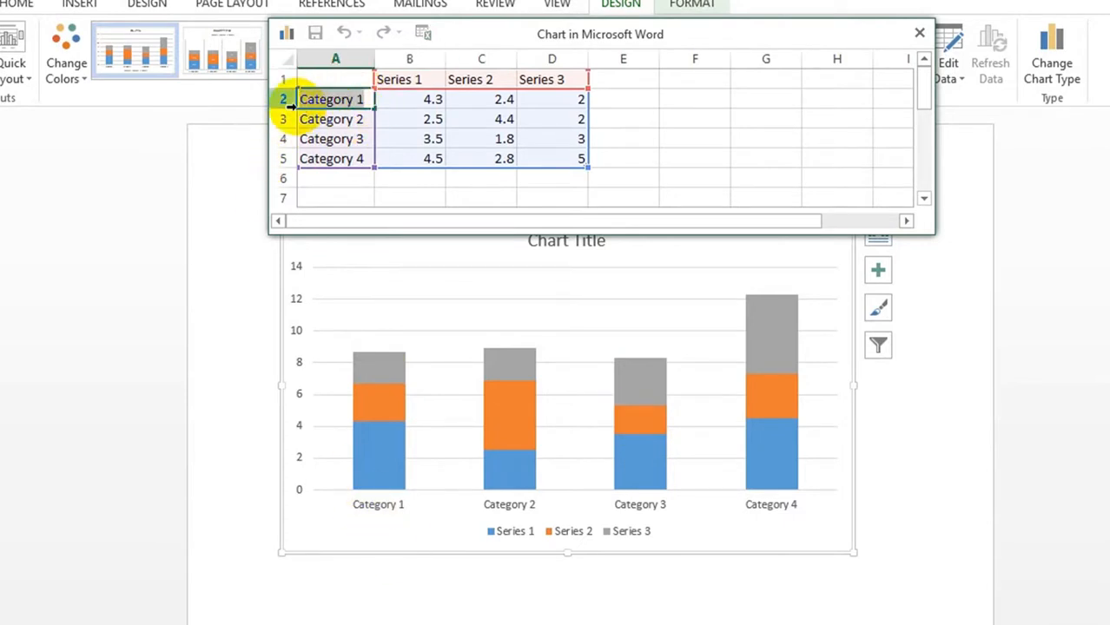
{"action": "type", "text": "Computer"}
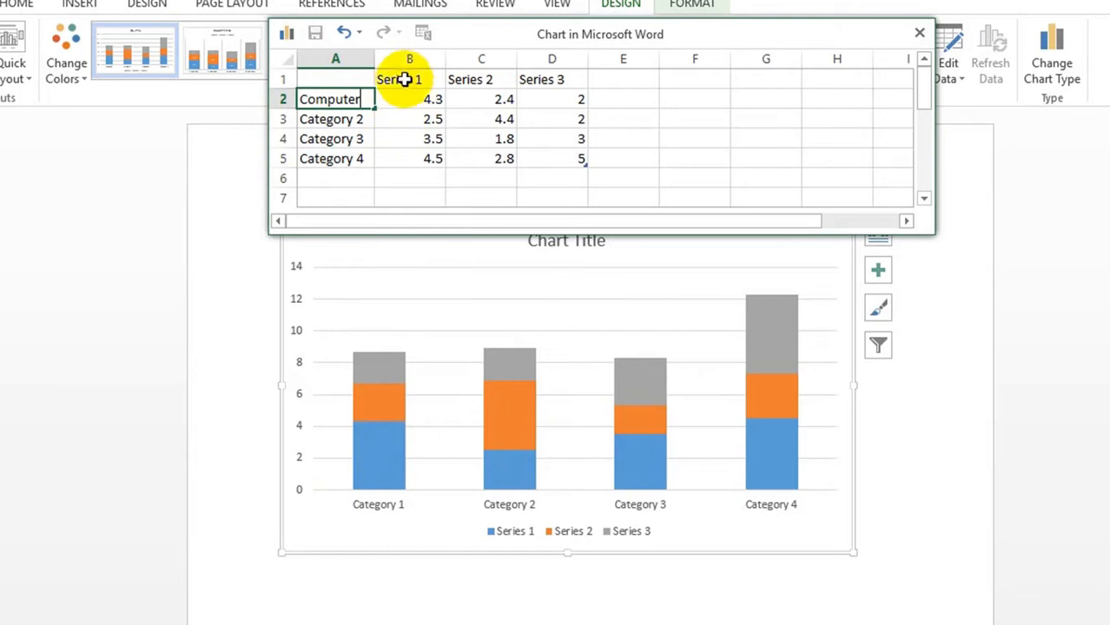
{"action": "left_click", "coordinate": [392, 474]}
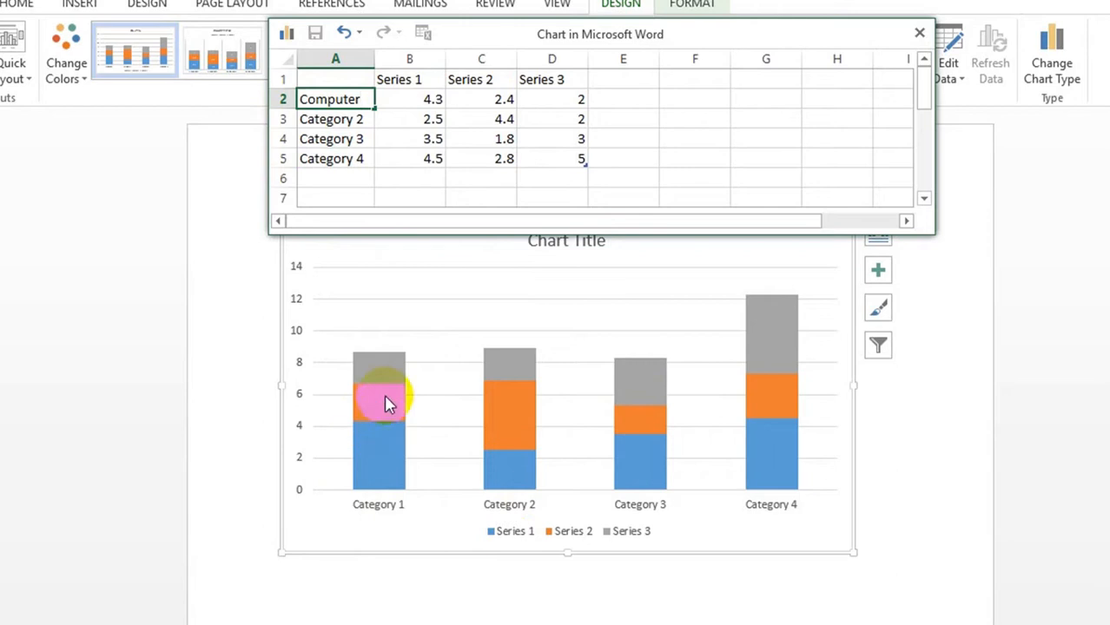
Rename the three data series in the chart data to Yangon, Bago and Pyay.
{"action": "left_click", "coordinate": [434, 80]}
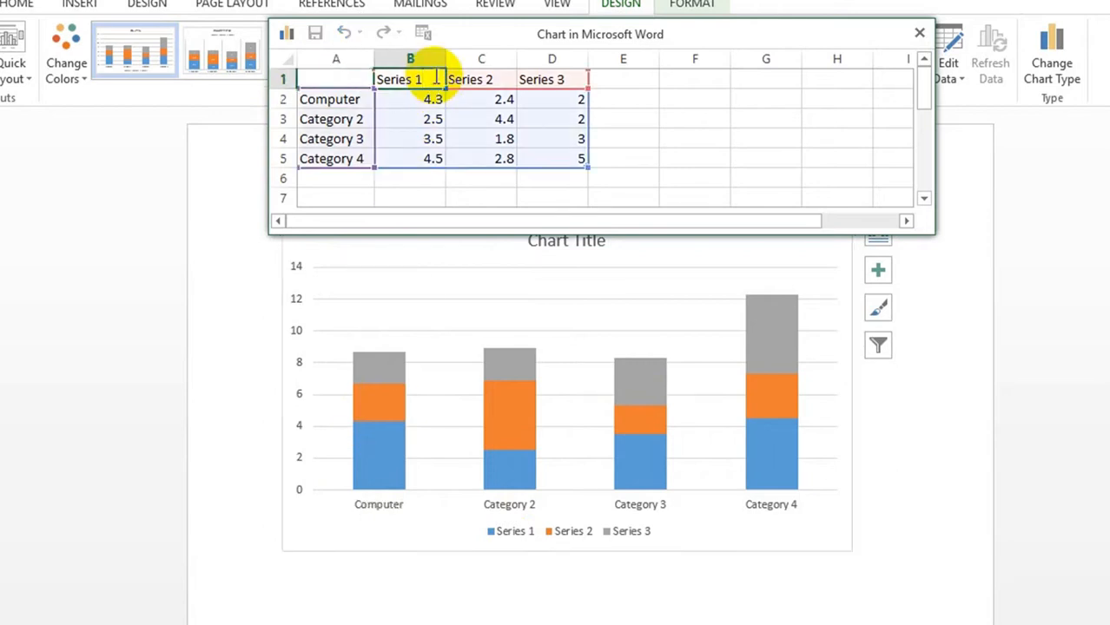
{"action": "left_click_drag", "start_coordinate": [436, 78], "coordinate": [375, 80]}
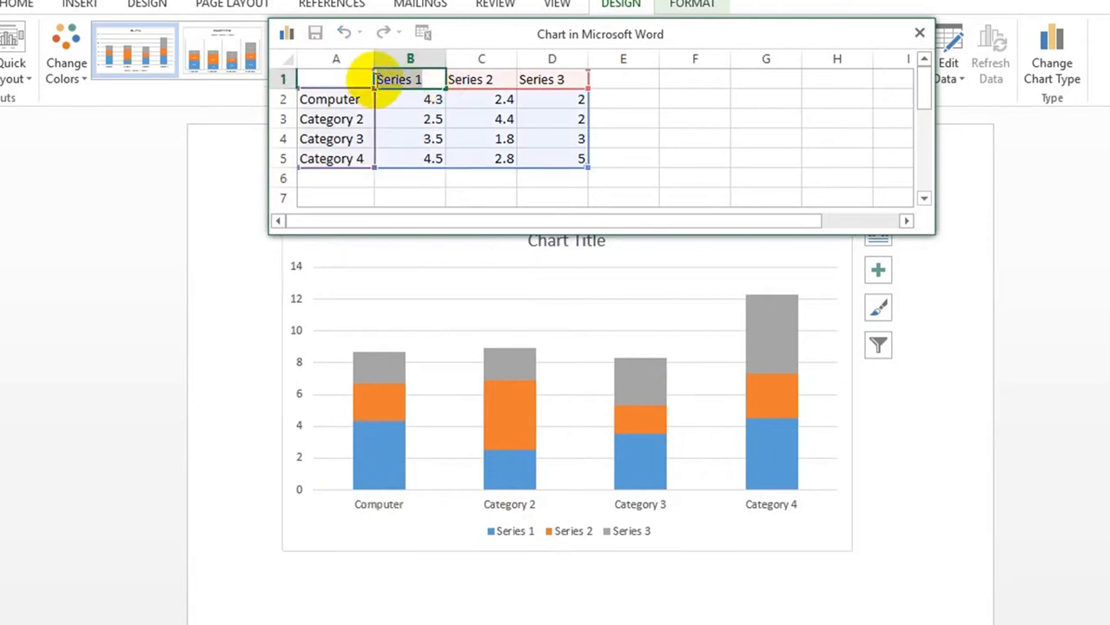
{"action": "key", "text": "BackSpace"}
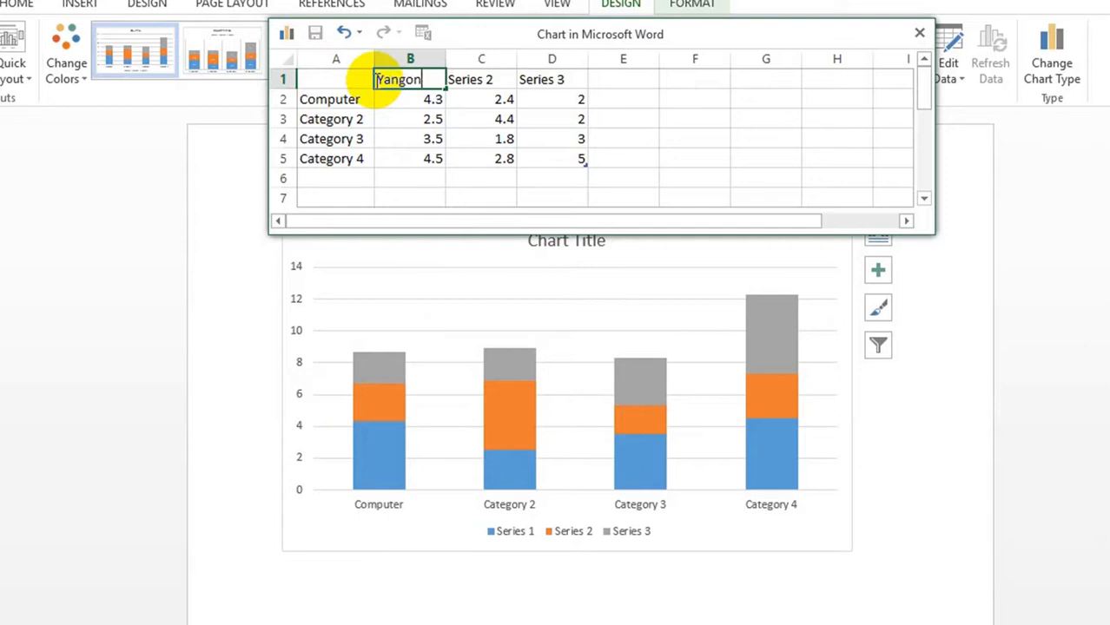
{"action": "left_click", "coordinate": [476, 80]}
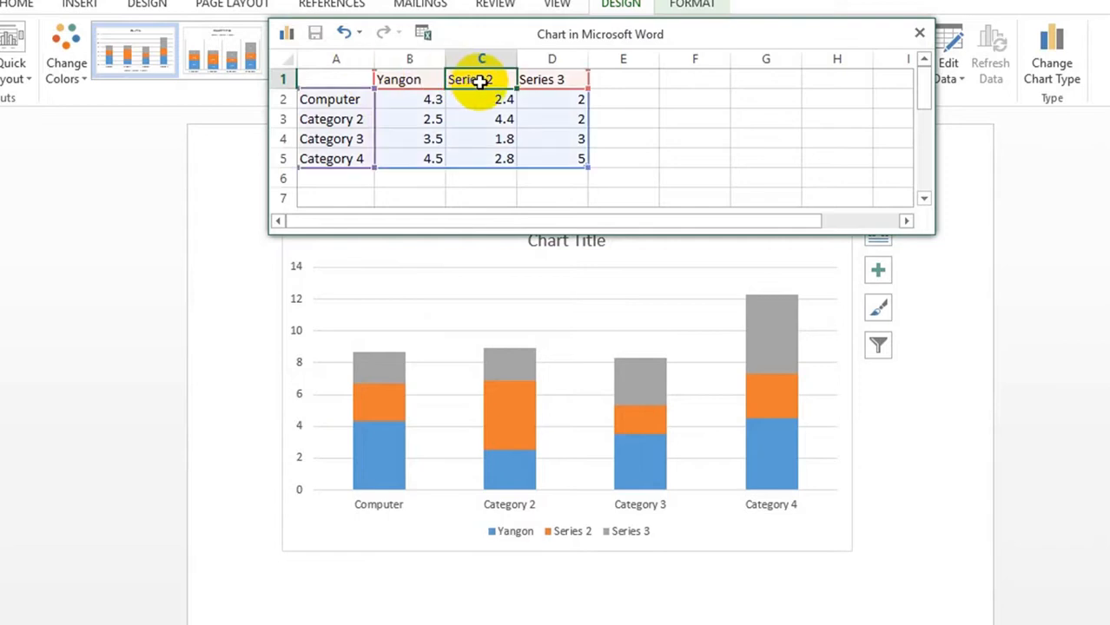
{"action": "type", "text": "Ba"}
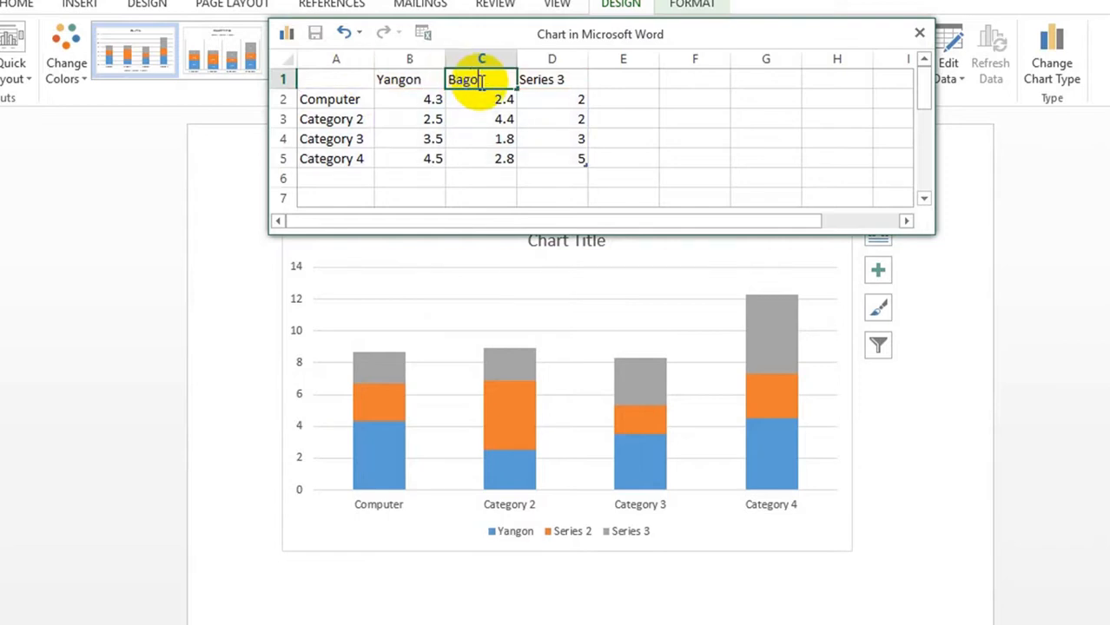
{"action": "type", "text": "go"}
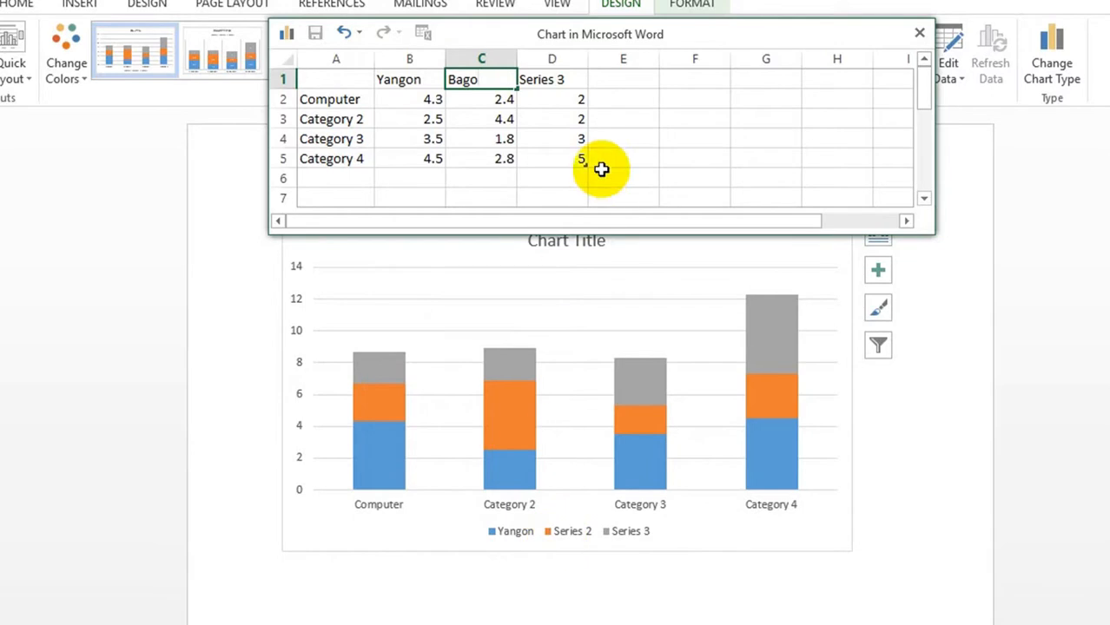
{"action": "left_click", "coordinate": [556, 80]}
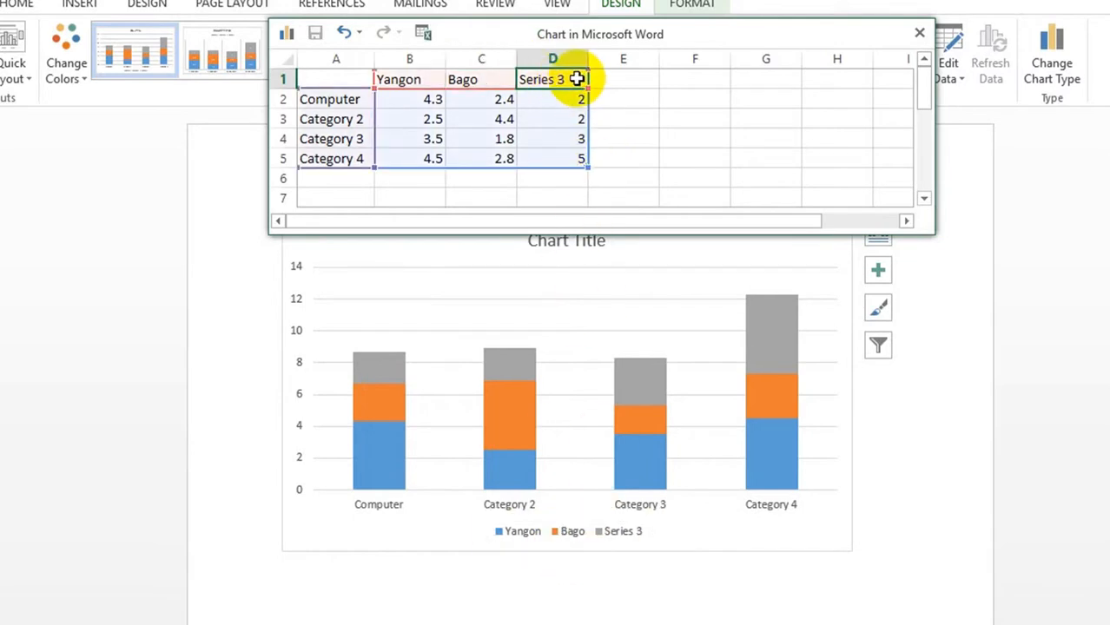
{"action": "type", "text": "Pyay"}
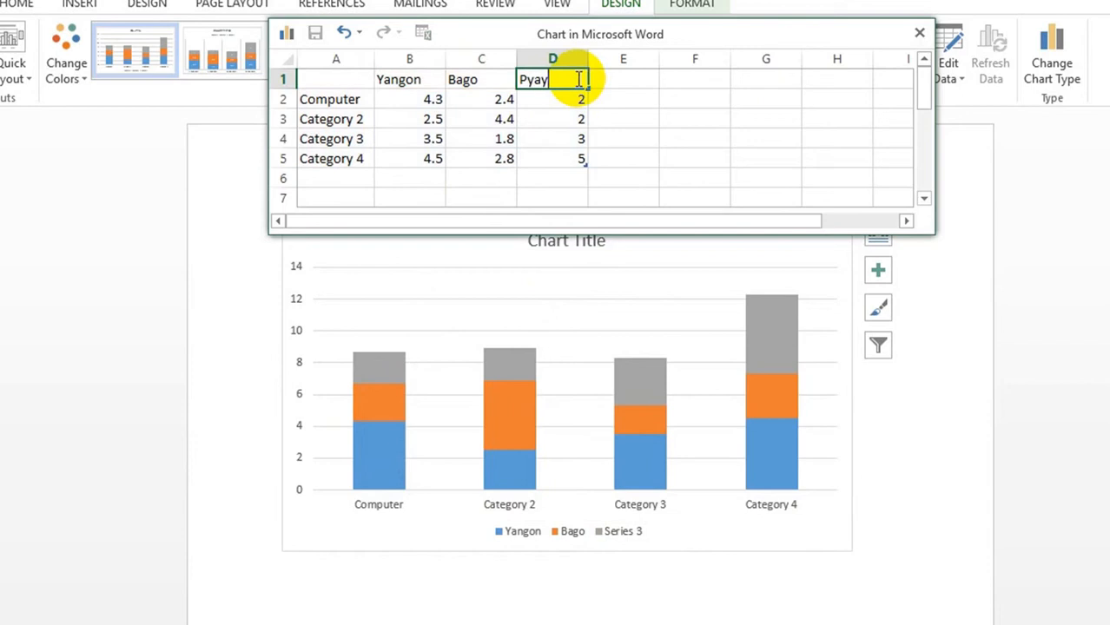
Set the Computer values to 2.3 for Yangon, 5.4 for Bago and 4 for Pyay, and close the chart data window.
{"action": "left_click", "coordinate": [394, 98]}
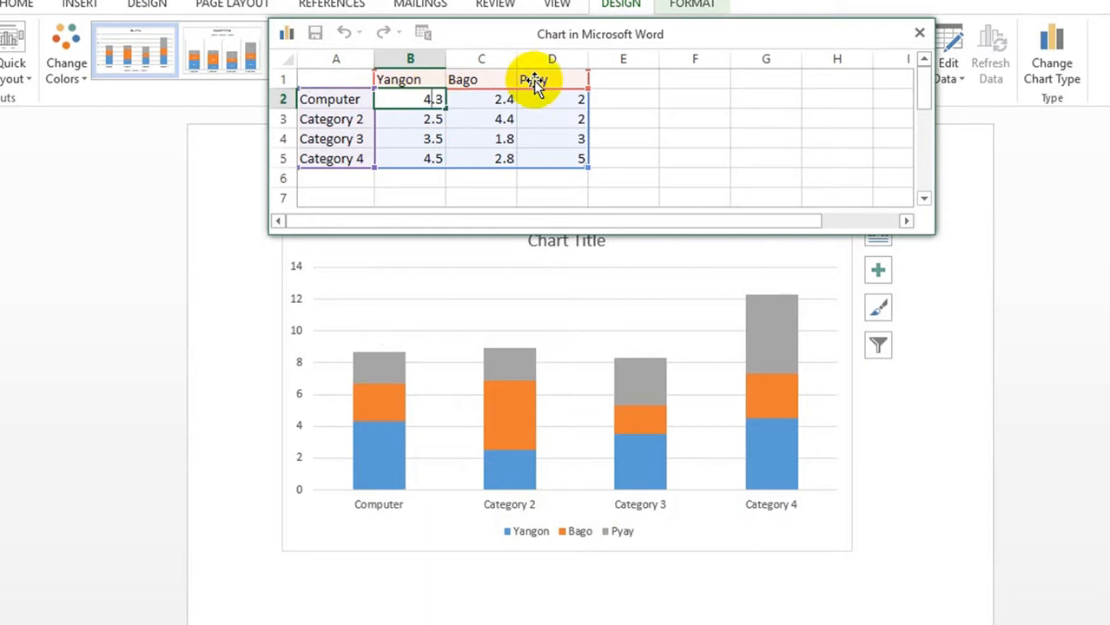
{"action": "key", "text": "BackSpace"}
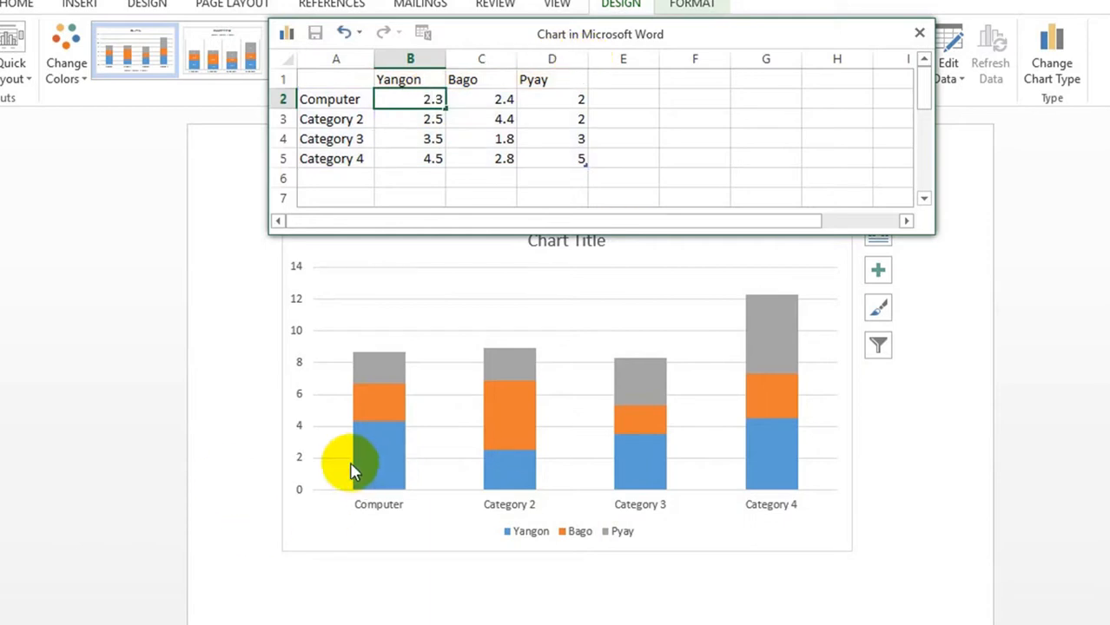
{"action": "left_click", "coordinate": [474, 98]}
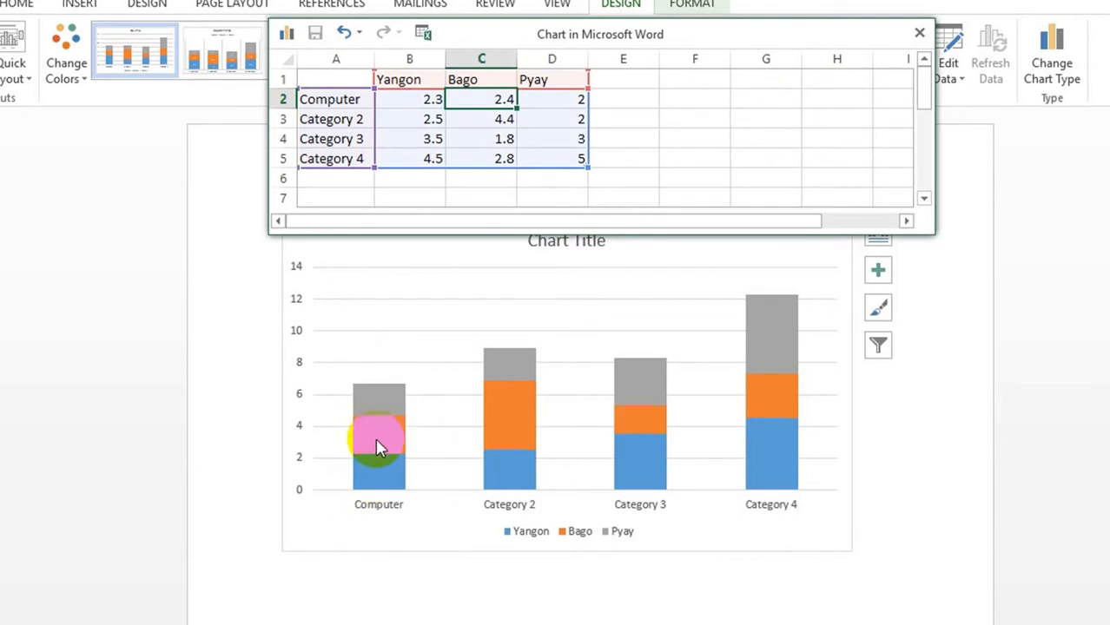
{"action": "double_click", "coordinate": [504, 98]}
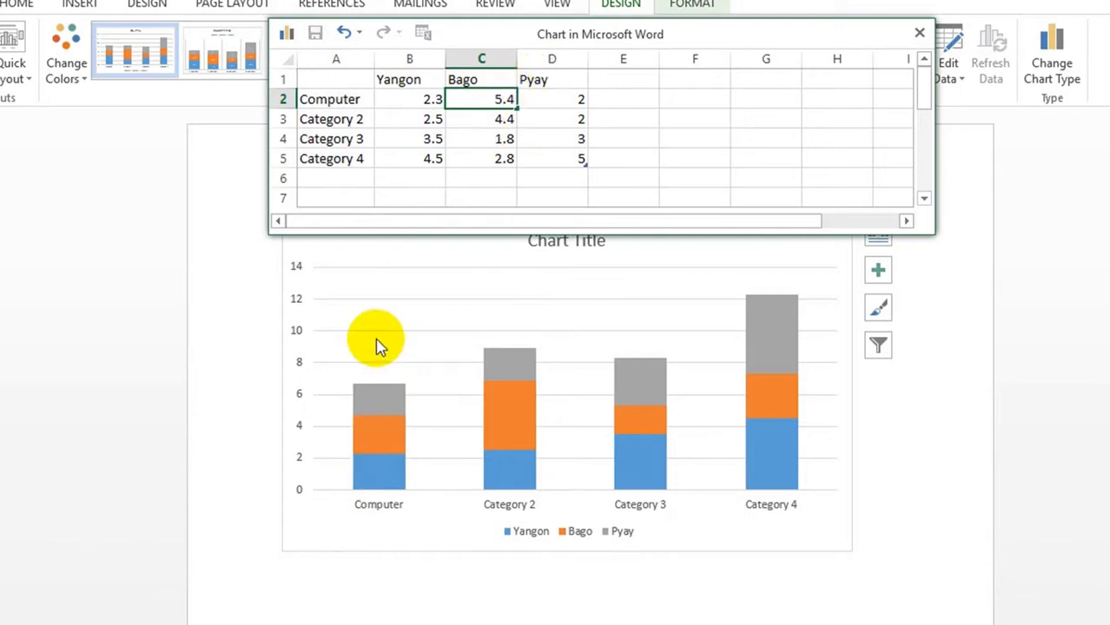
{"action": "left_click", "coordinate": [549, 99]}
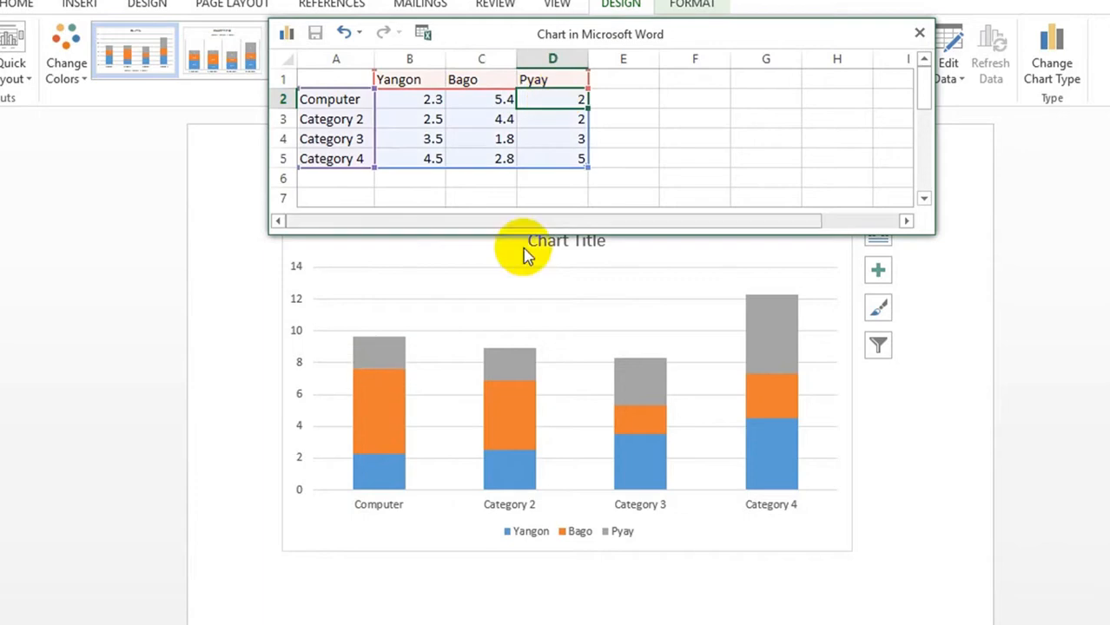
{"action": "left_click", "coordinate": [379, 420]}
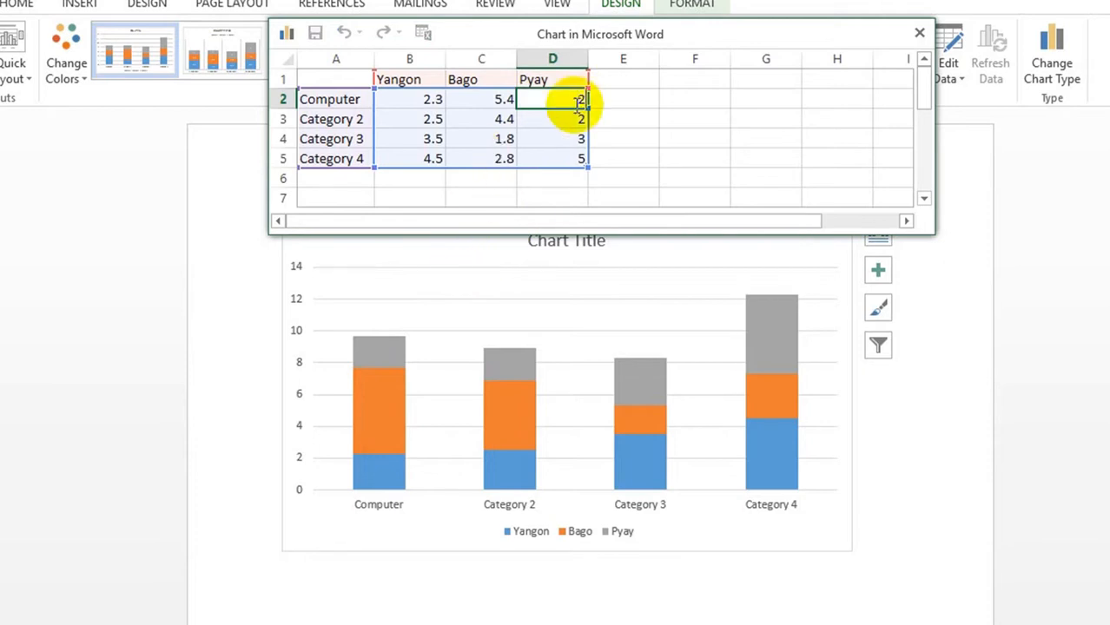
{"action": "key", "text": "BackSpace"}
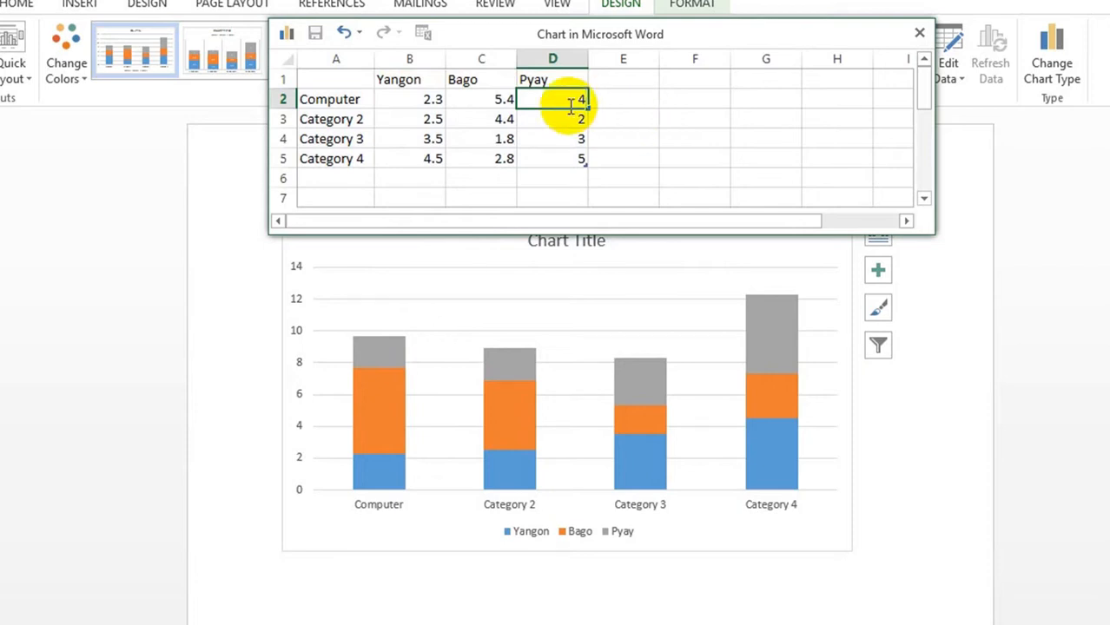
{"action": "key", "text": "Return"}
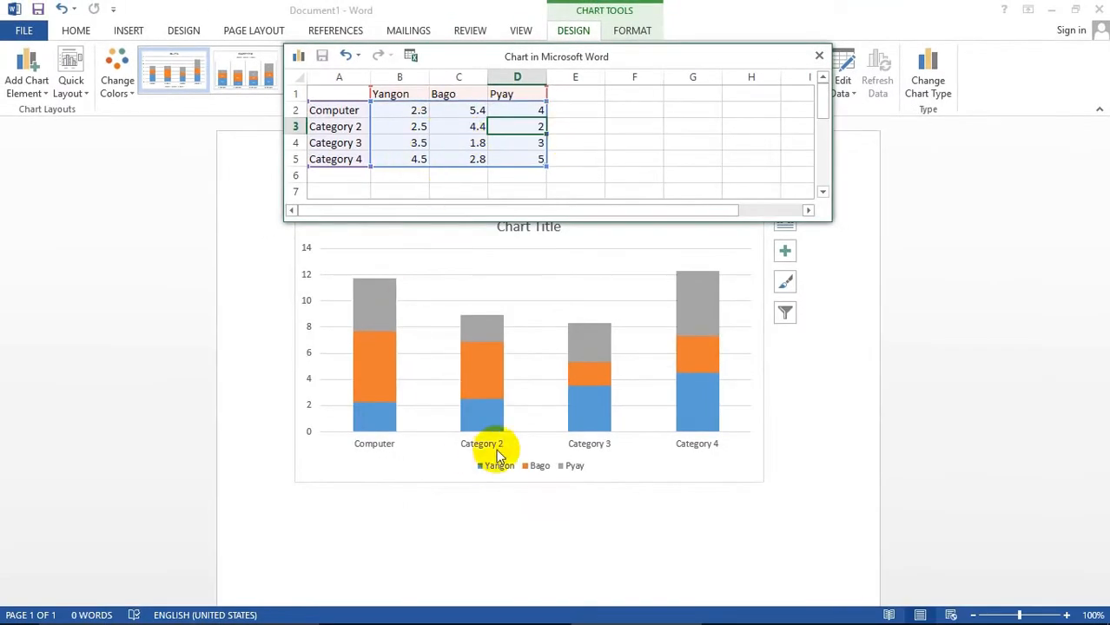
{"action": "left_click", "coordinate": [817, 58]}
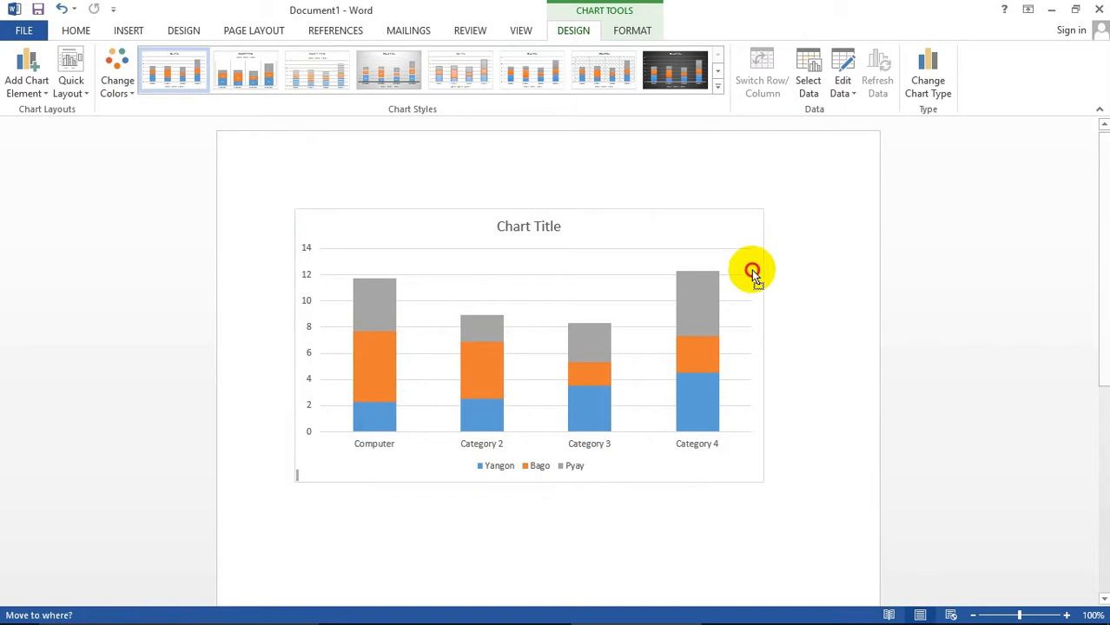
Set the chart's text wrapping to Behind Text and move the chart slightly down the page.
{"action": "left_click", "coordinate": [739, 342]}
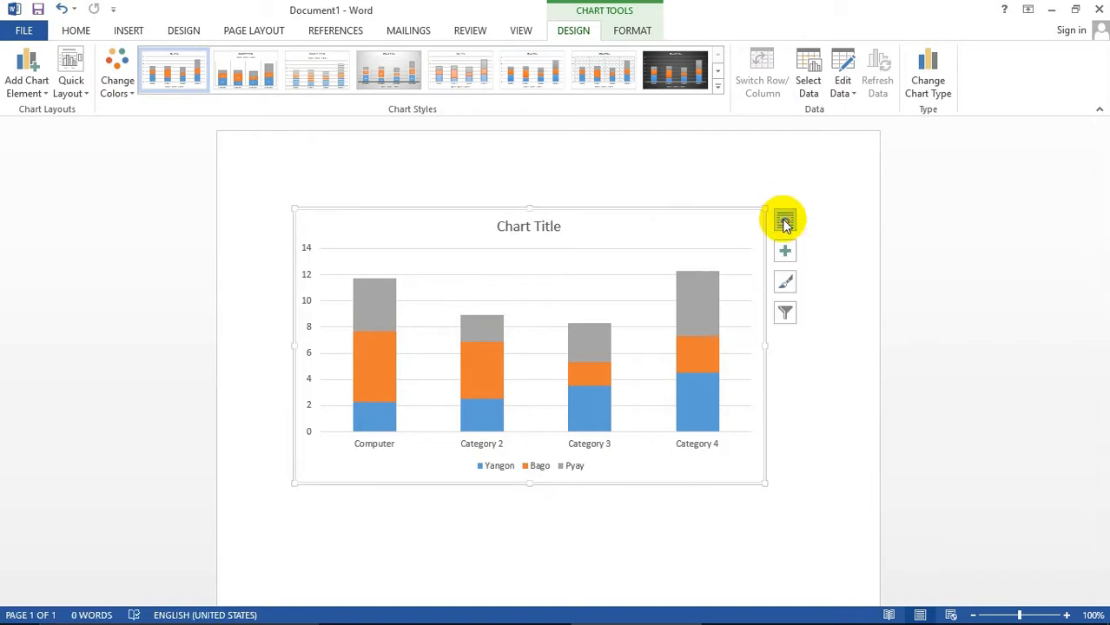
{"action": "left_click", "coordinate": [784, 219]}
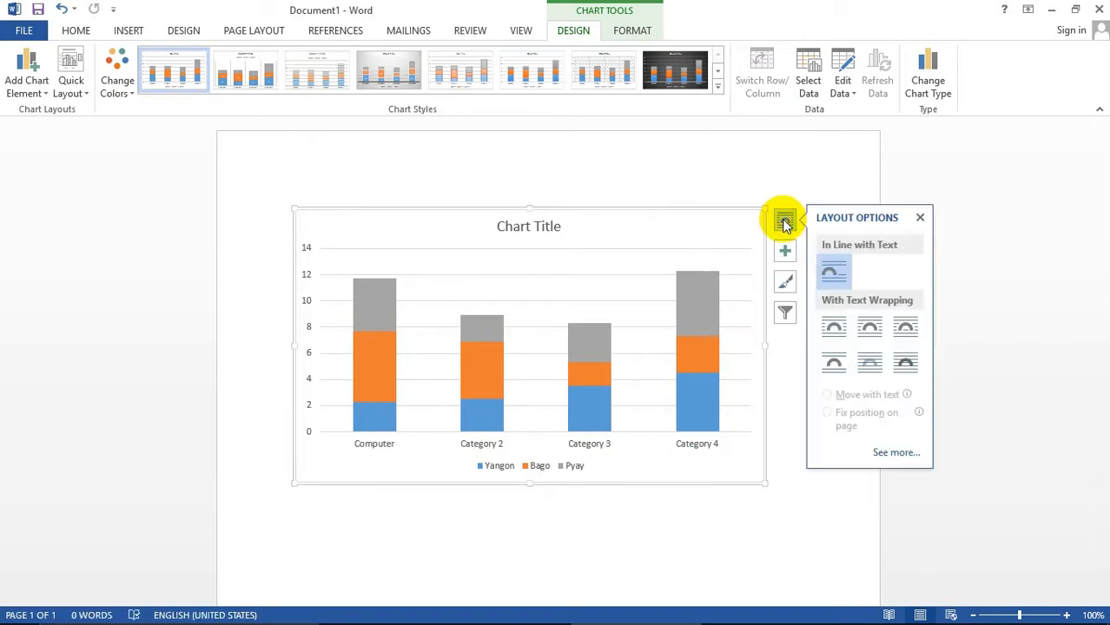
{"action": "left_click", "coordinate": [870, 365]}
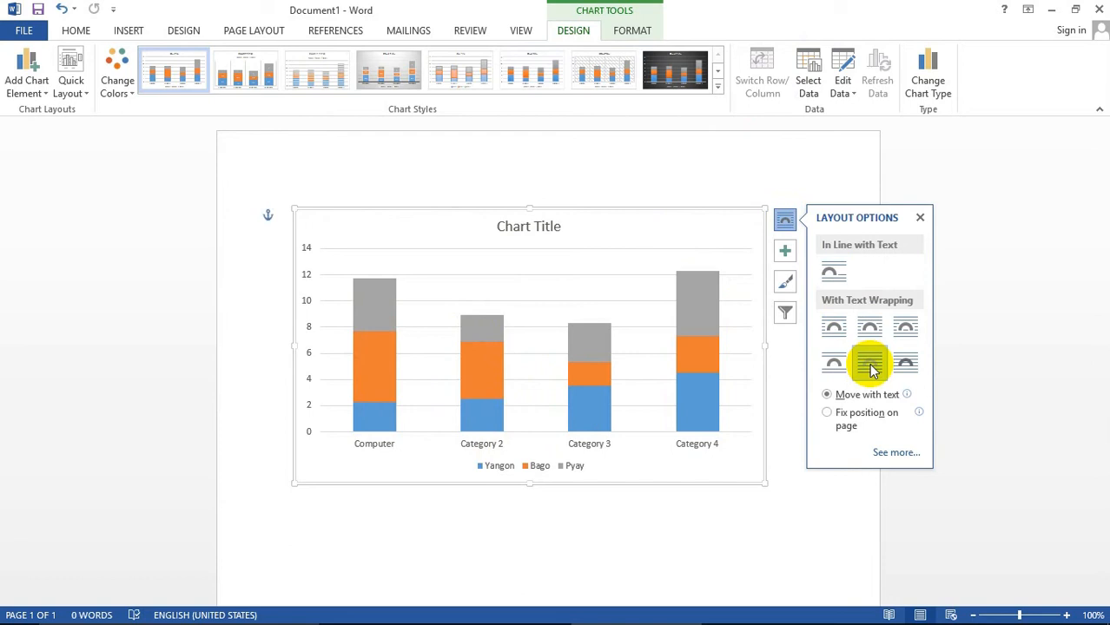
{"action": "left_click_drag", "start_coordinate": [760, 217], "coordinate": [778, 251]}
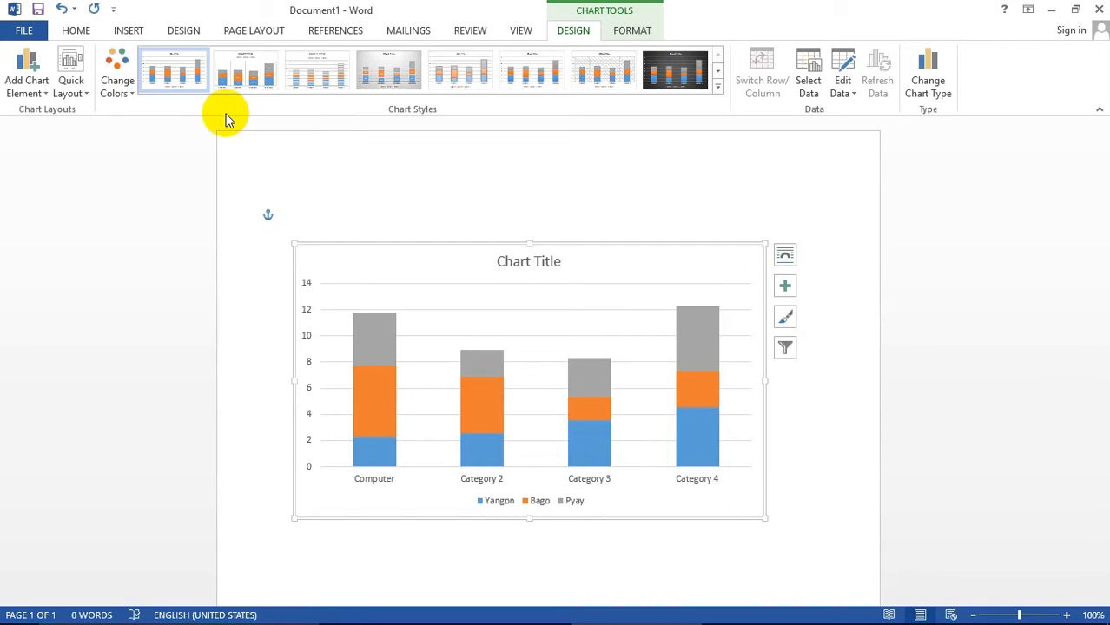
Delete the chart and insert a screen clipping of the desktop wallpaper's three-line text area in the empty document.
{"action": "left_click", "coordinate": [130, 32]}
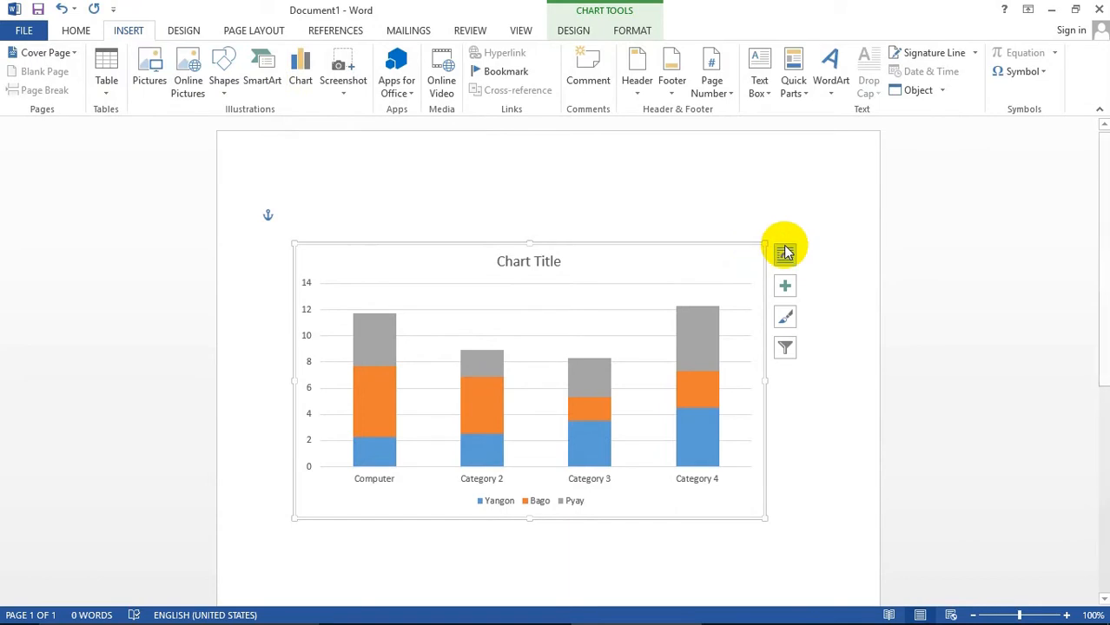
{"action": "key", "text": "Delete"}
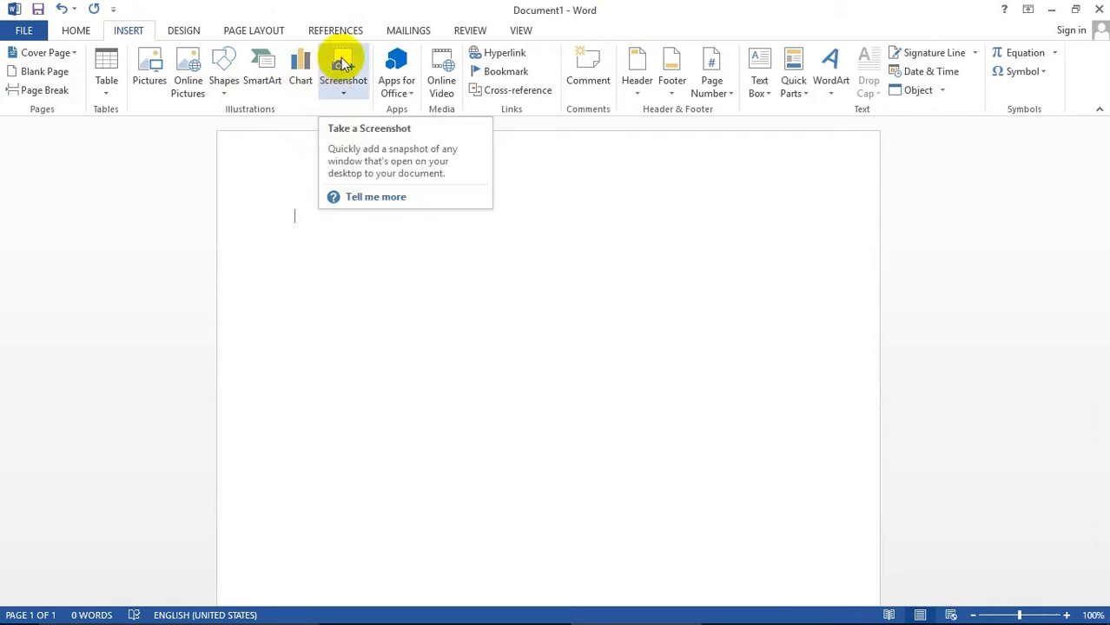
{"action": "left_click", "coordinate": [344, 64]}
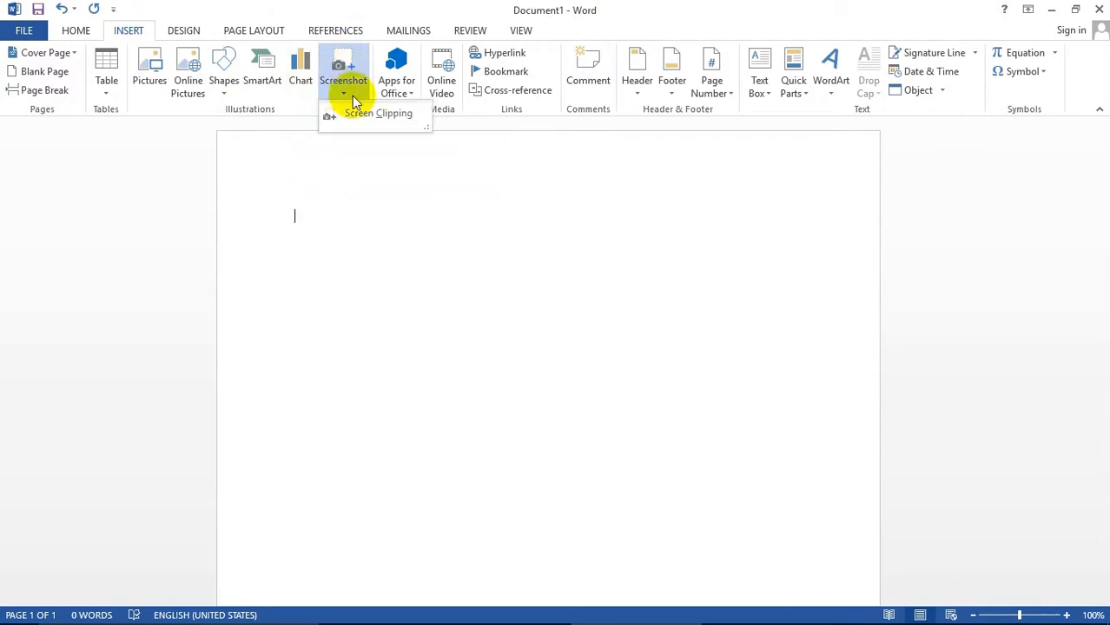
{"action": "left_click", "coordinate": [372, 116]}
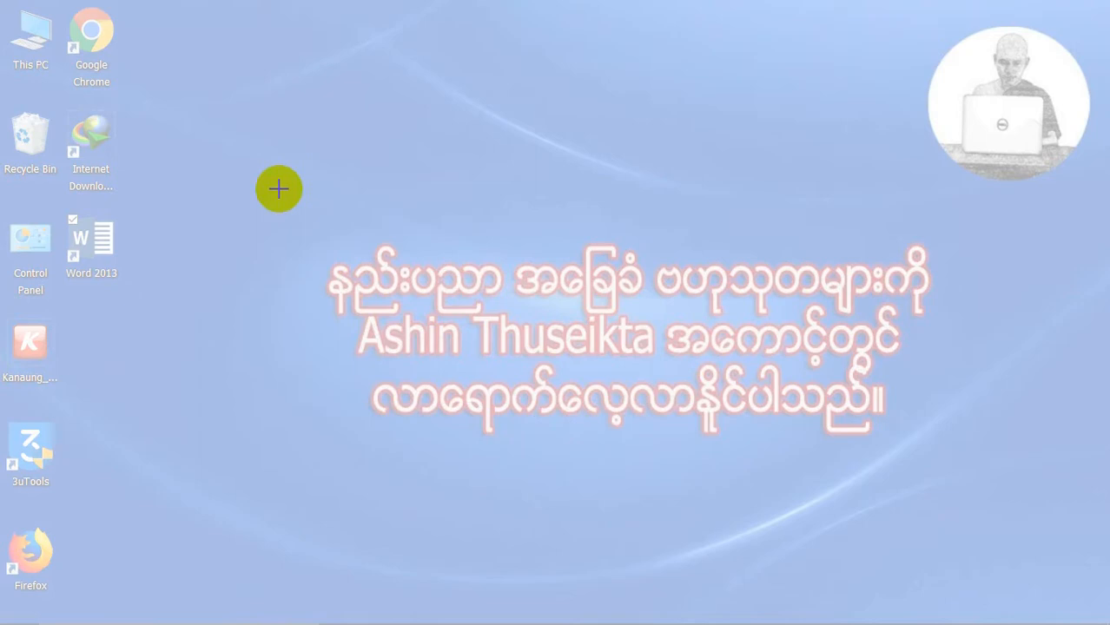
{"action": "left_click_drag", "start_coordinate": [258, 183], "coordinate": [971, 489]}
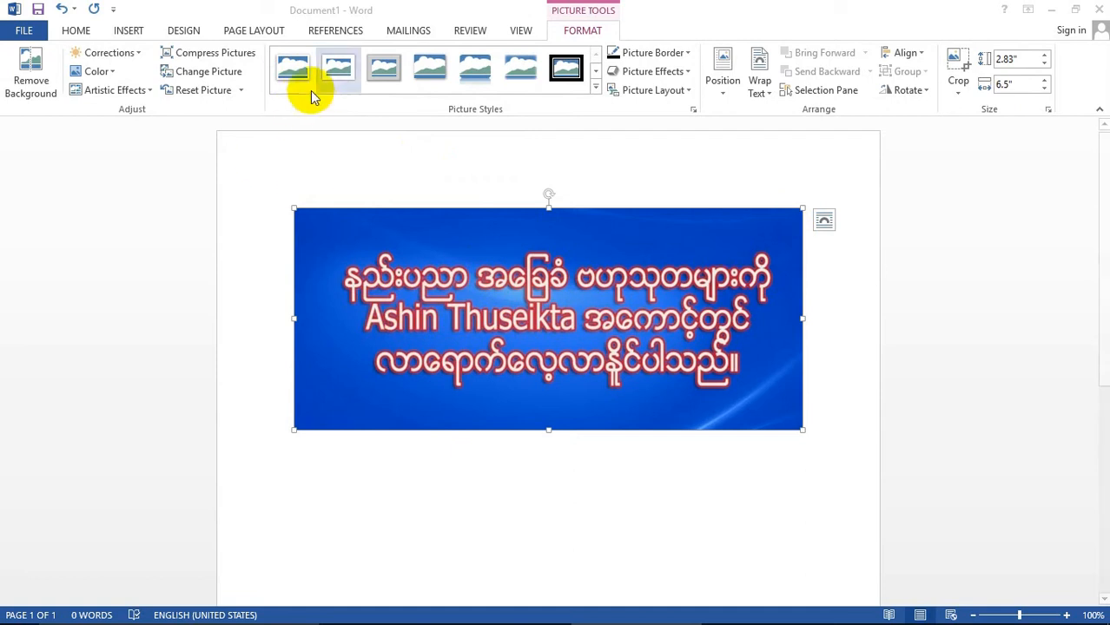
Delete the screen clipping picture from the document.
{"action": "left_click", "coordinate": [127, 30]}
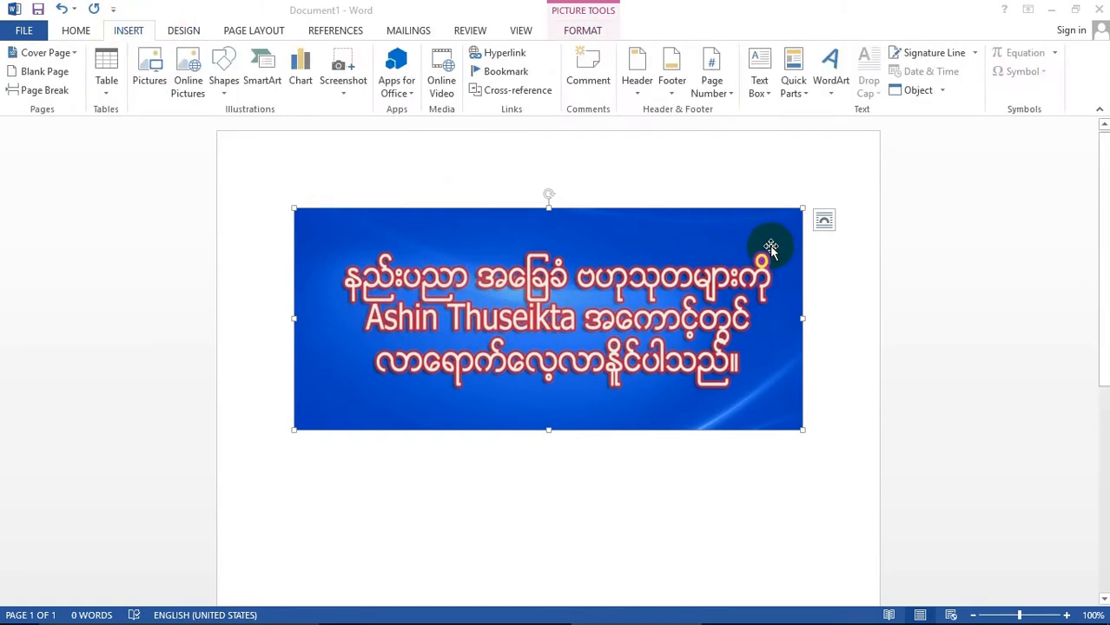
{"action": "key", "text": "Delete"}
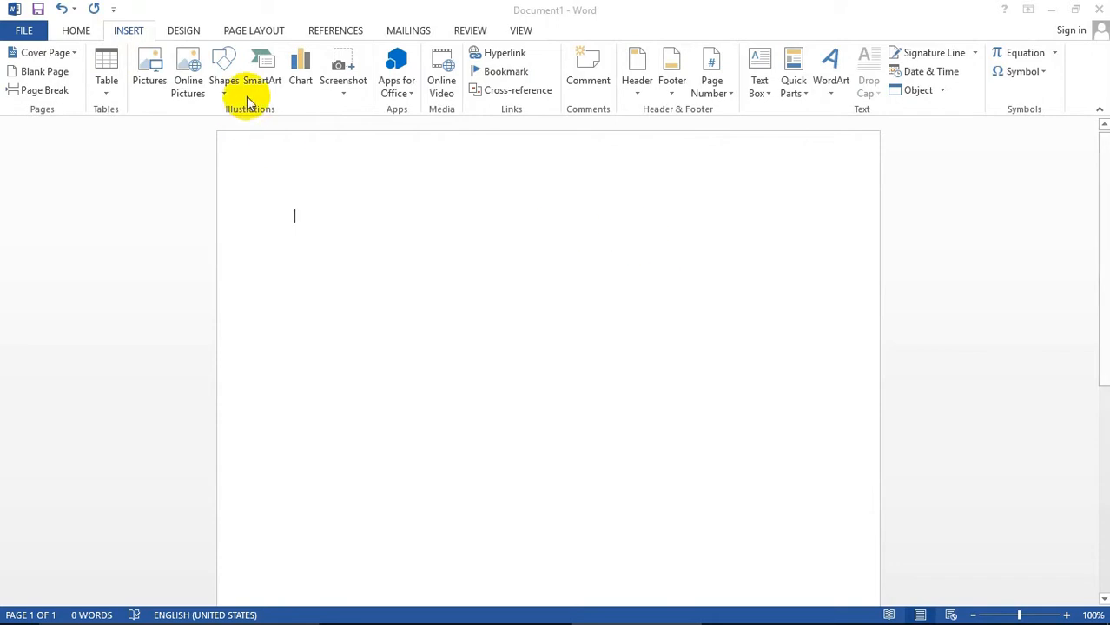
{"action": "left_click", "coordinate": [304, 78]}
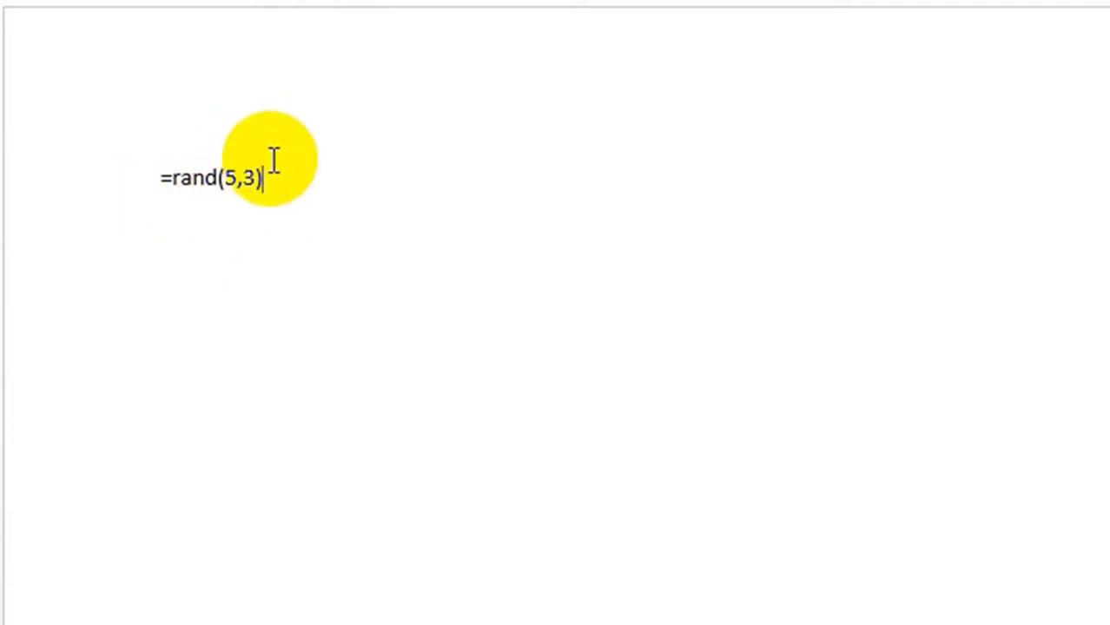
Generate sample paragraphs with =rand(5,3) and add the word Dhamma on a separate line below them.
{"action": "key", "text": "Return"}
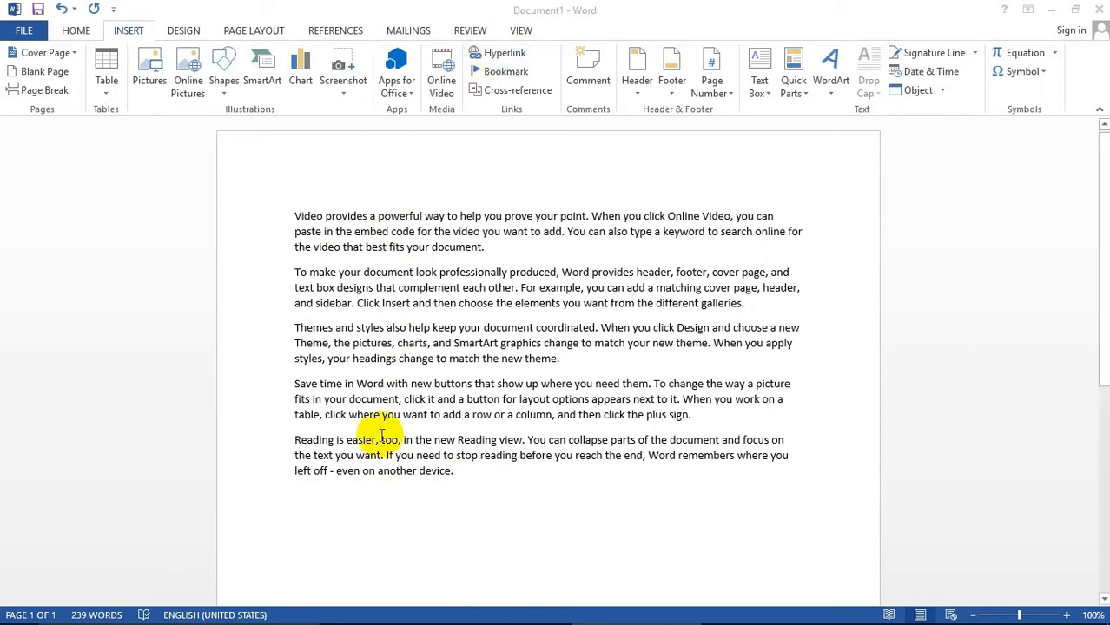
{"action": "left_click", "coordinate": [321, 513]}
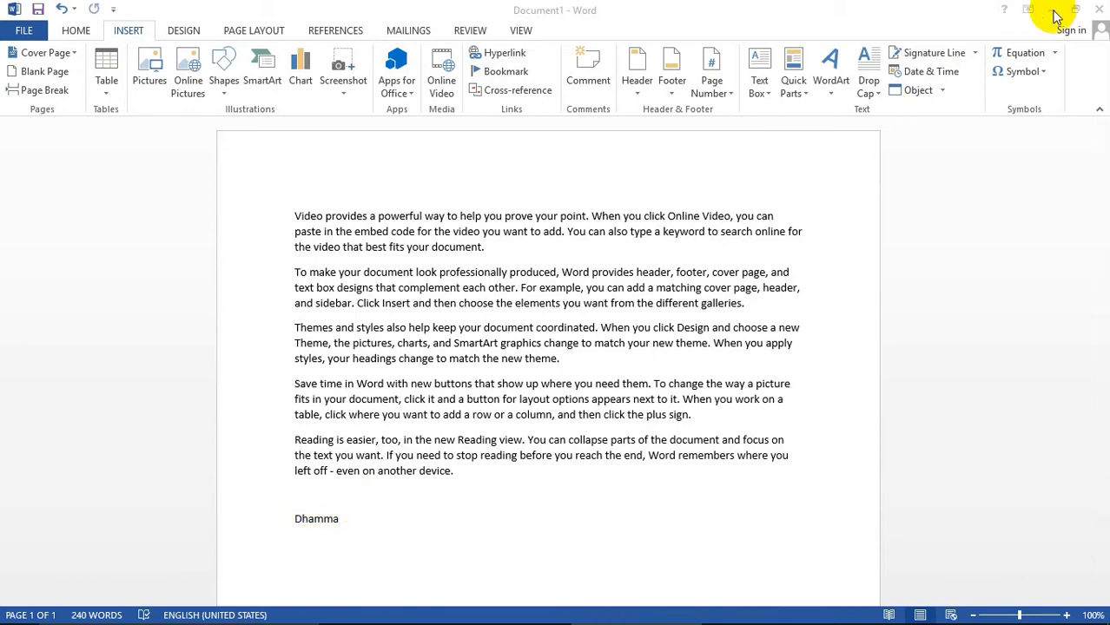
{"action": "left_click", "coordinate": [469, 476]}
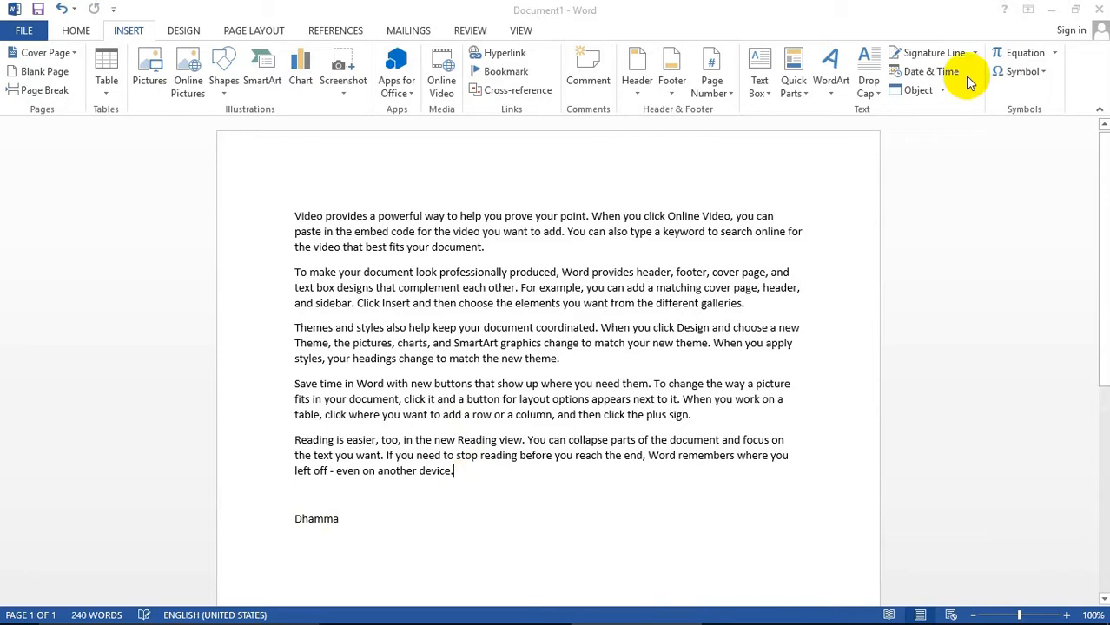
Minimize the document and bring up the open dhammasarpay.blogspot.com page in the Edge browser.
{"action": "left_click", "coordinate": [1052, 12]}
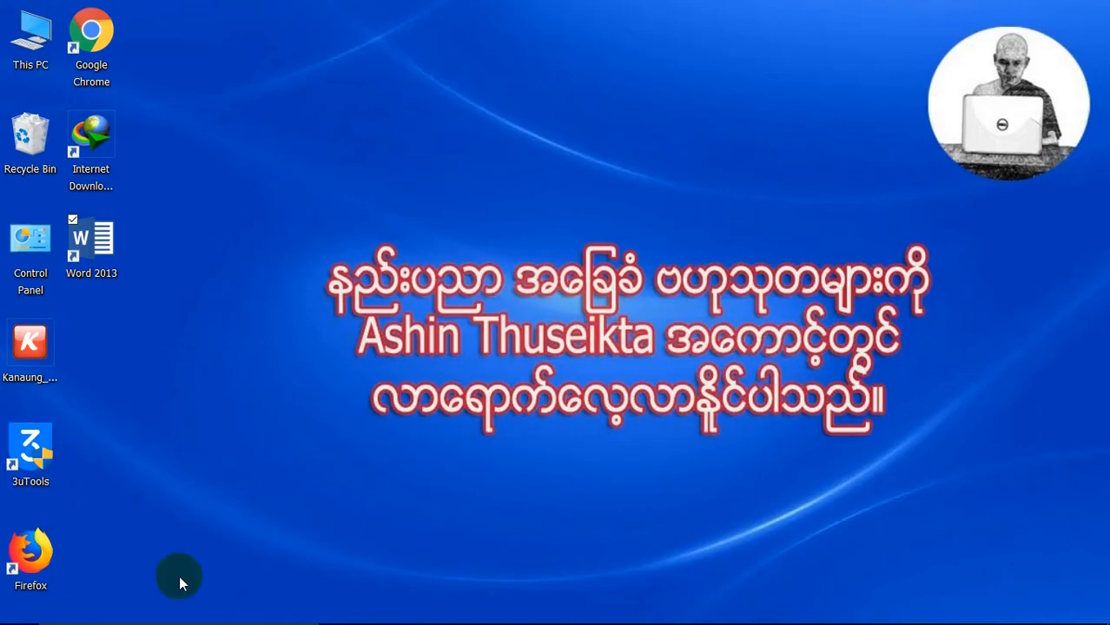
{"action": "mouse_move", "coordinate": [458, 618]}
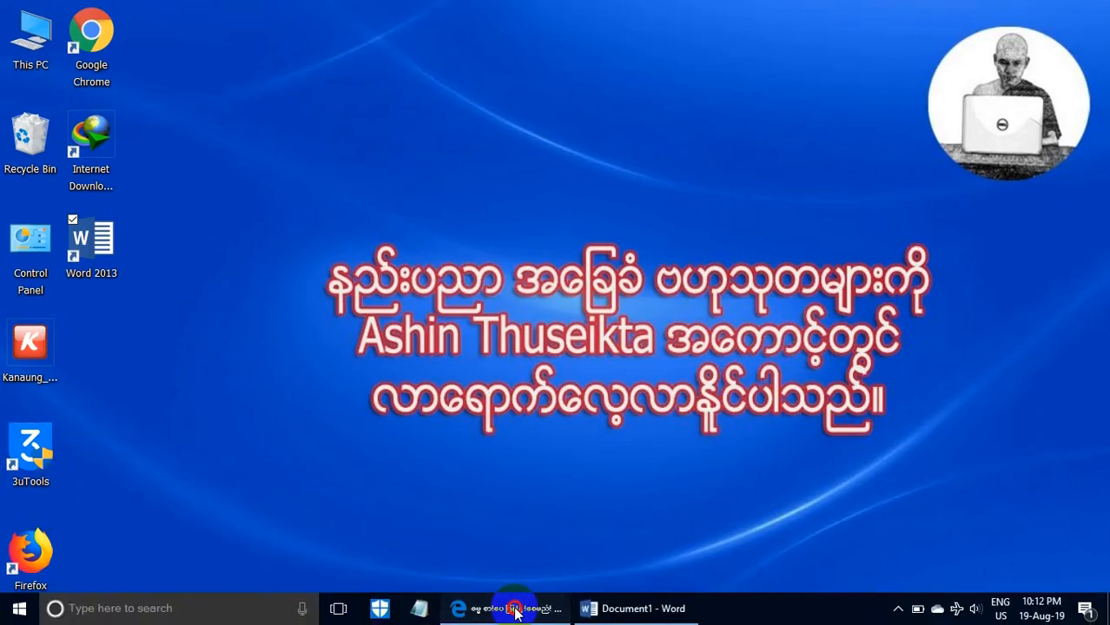
{"action": "left_click", "coordinate": [508, 604]}
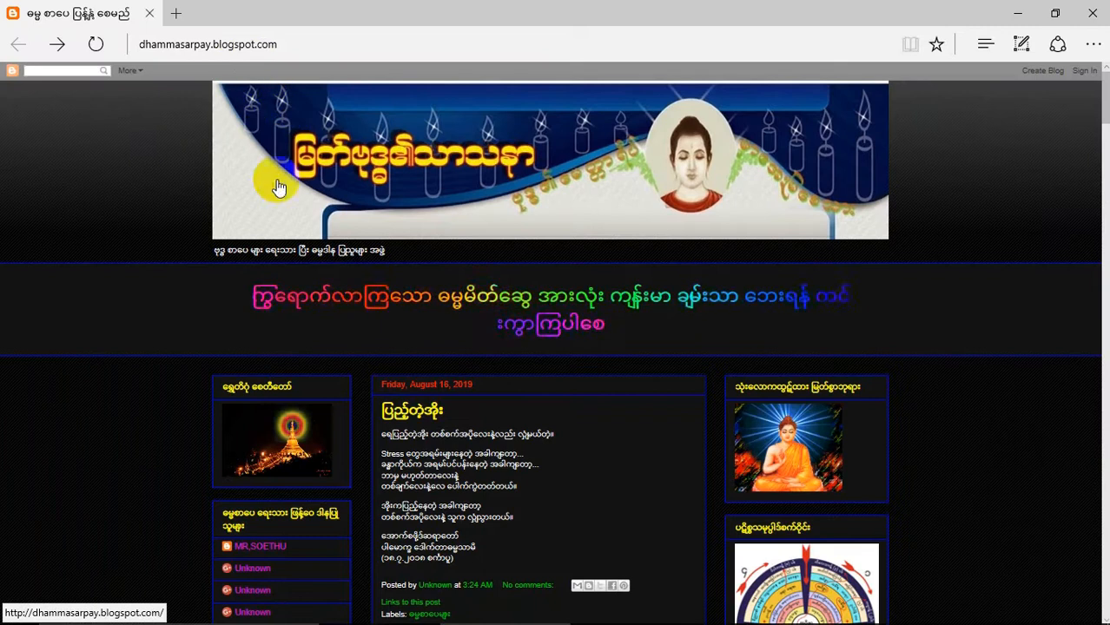
{"action": "scroll", "coordinate": [556, 335], "scroll_direction": "down", "scroll_amount": 2}
{"action": "scroll", "coordinate": [415, 265], "scroll_direction": "up", "scroll_amount": 2}
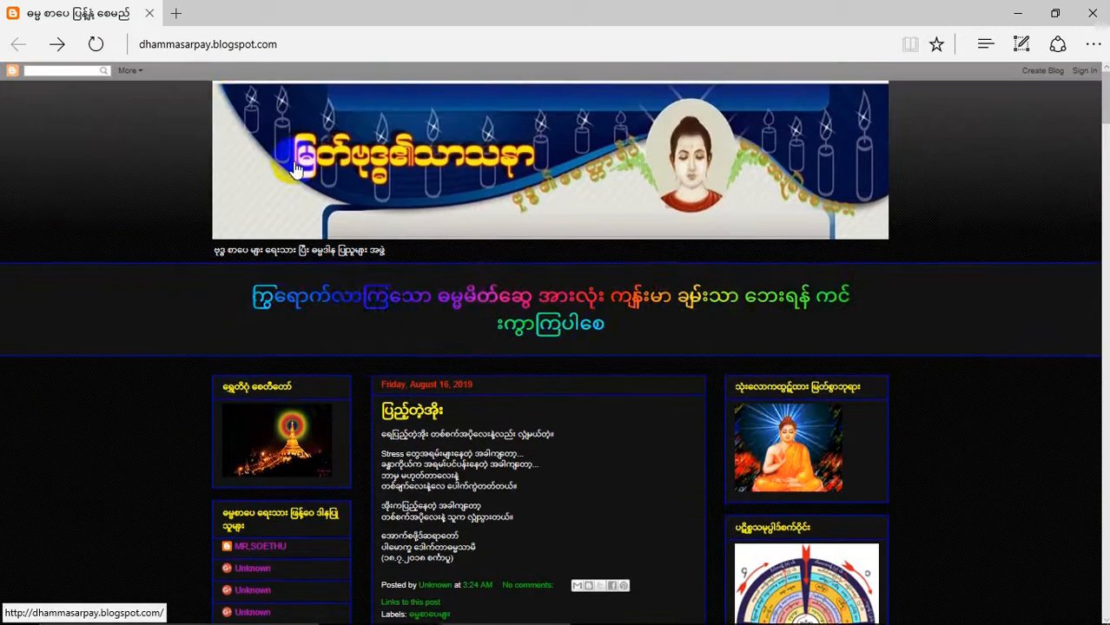
{"action": "left_click_drag", "start_coordinate": [297, 47], "coordinate": [261, 46]}
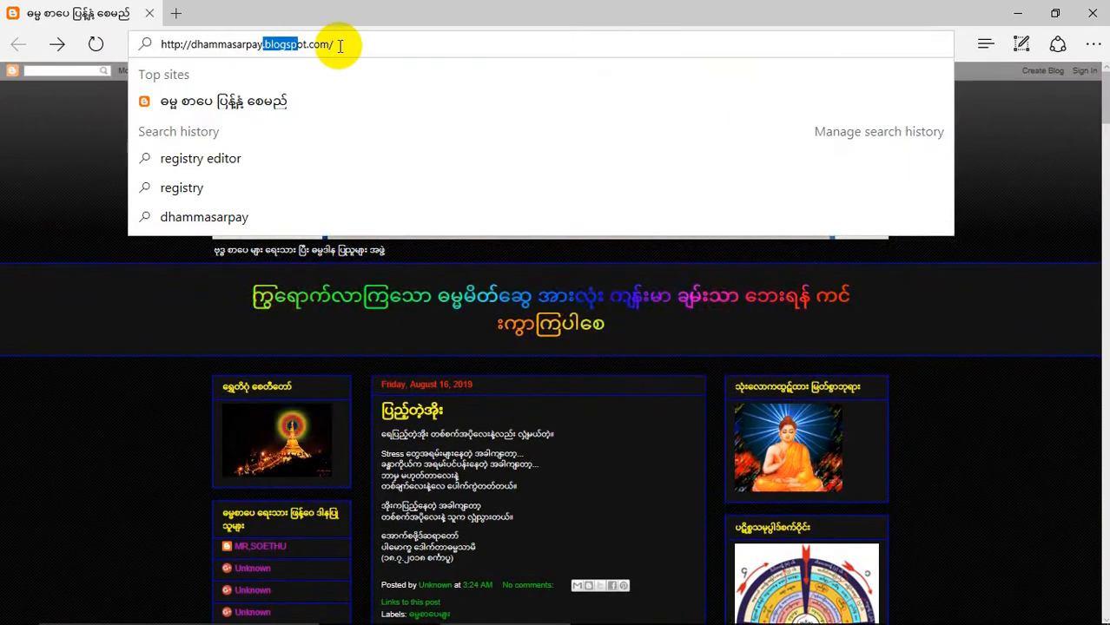
{"action": "left_click", "coordinate": [345, 46]}
{"action": "left_click_drag", "start_coordinate": [345, 46], "coordinate": [155, 39]}
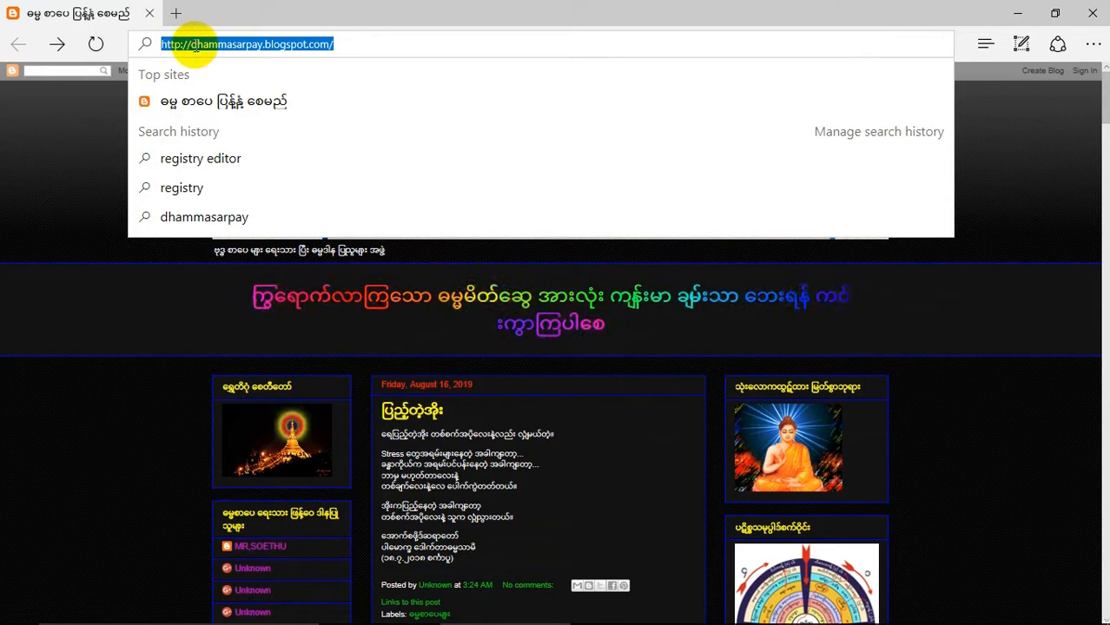
{"action": "right_click", "coordinate": [195, 44]}
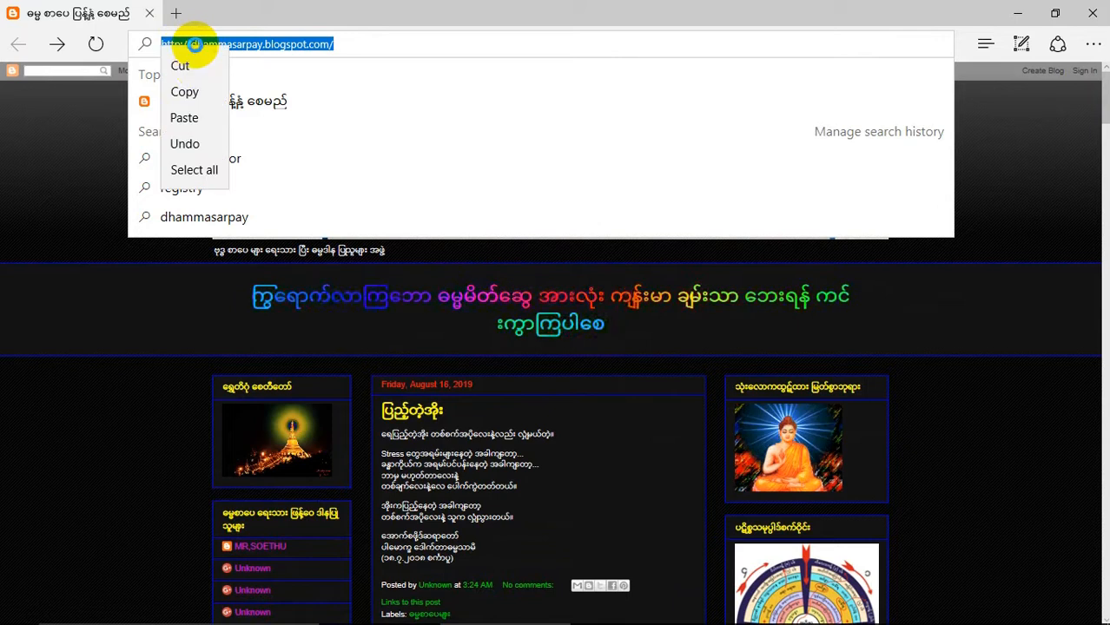
{"action": "left_click", "coordinate": [191, 92]}
{"action": "left_click", "coordinate": [962, 214]}
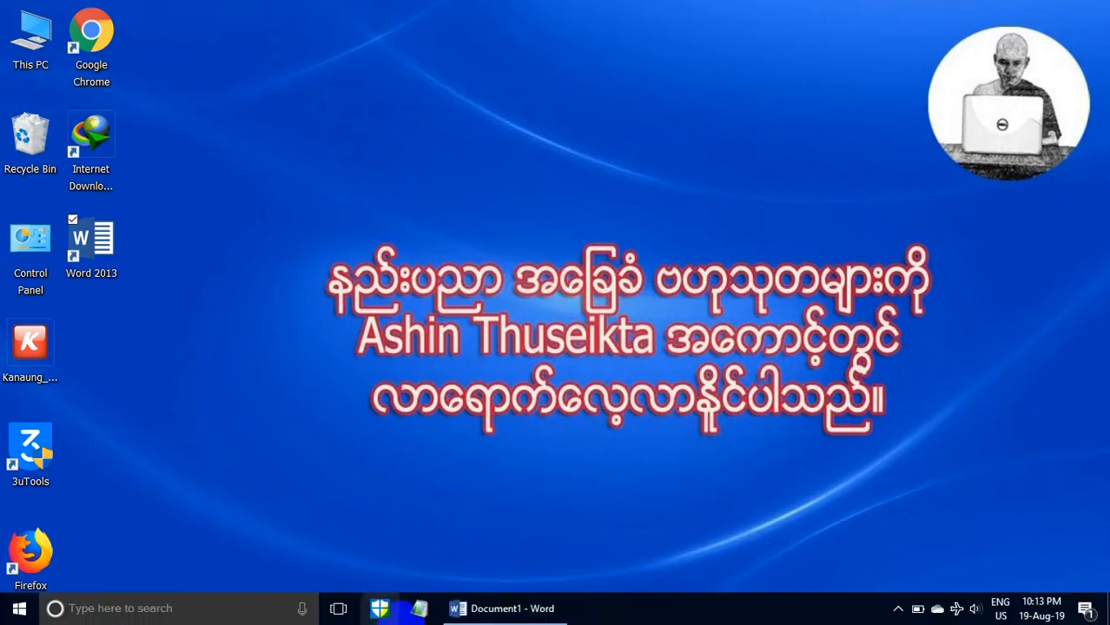
{"action": "left_click", "coordinate": [480, 617]}
{"action": "left_click", "coordinate": [355, 539]}
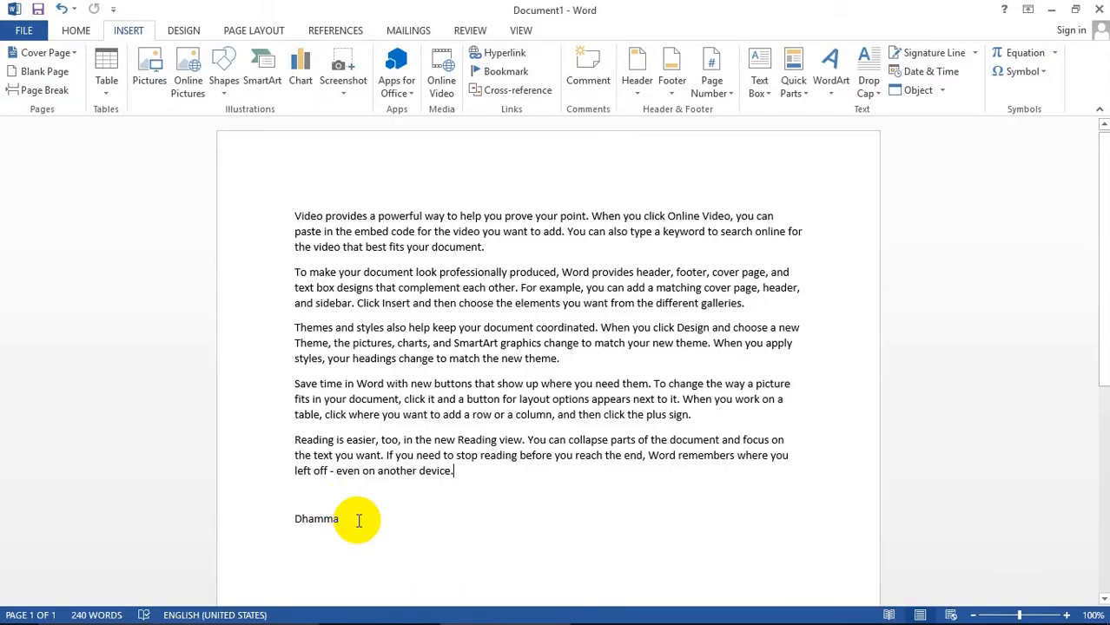
{"action": "scroll", "coordinate": [340, 453], "scroll_direction": "down", "scroll_amount": 2}
{"action": "scroll", "coordinate": [340, 452], "scroll_direction": "down", "scroll_amount": 1}
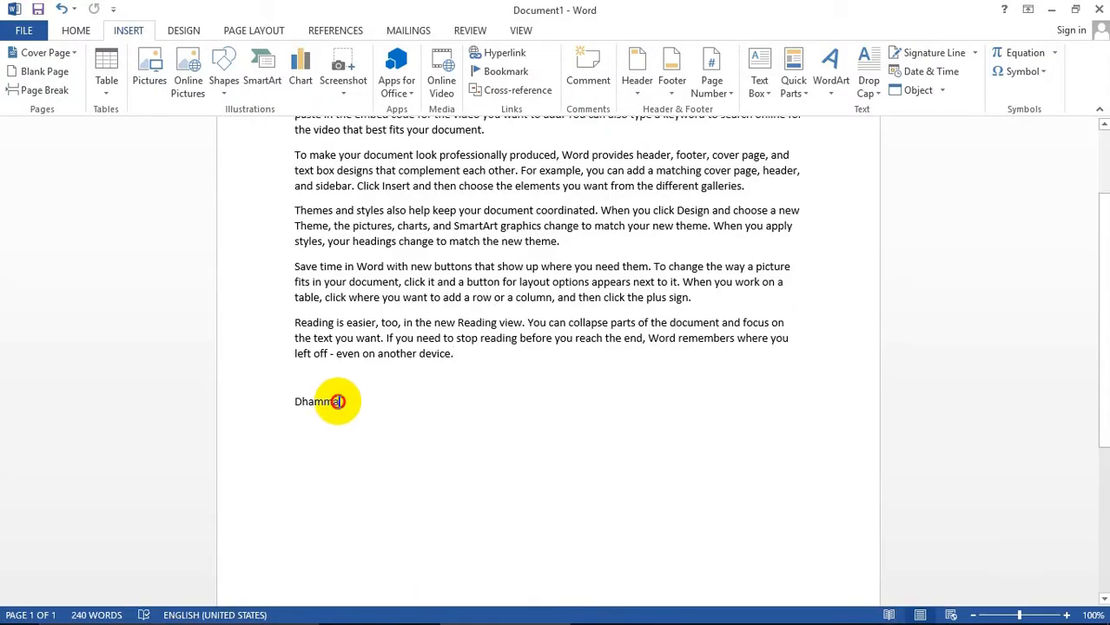
{"action": "left_click_drag", "start_coordinate": [338, 401], "coordinate": [297, 405]}
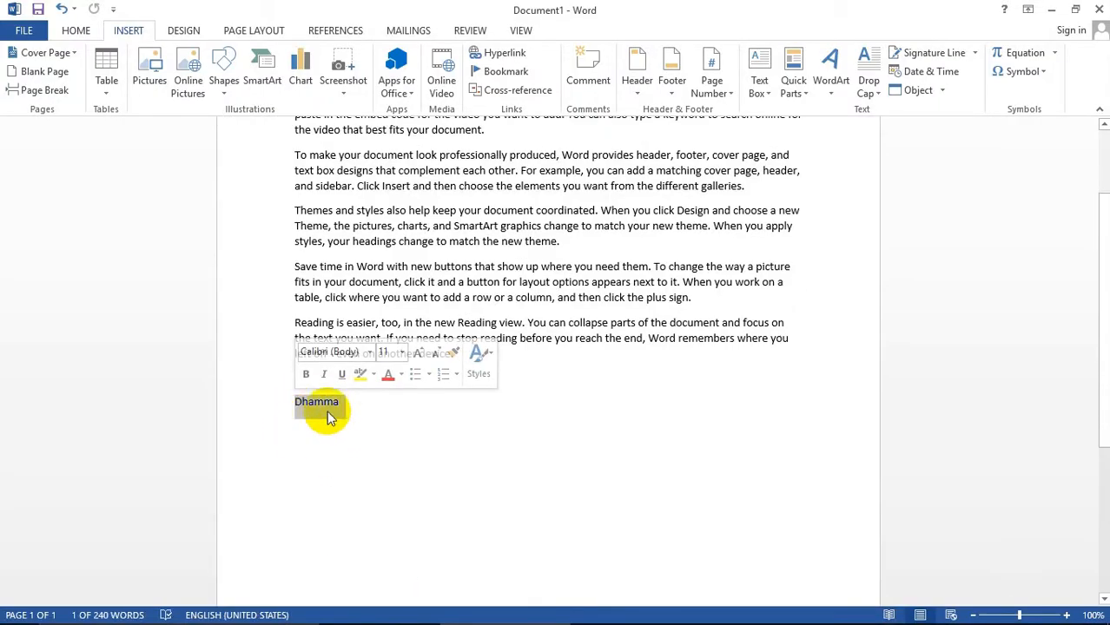
{"action": "right_click", "coordinate": [333, 406]}
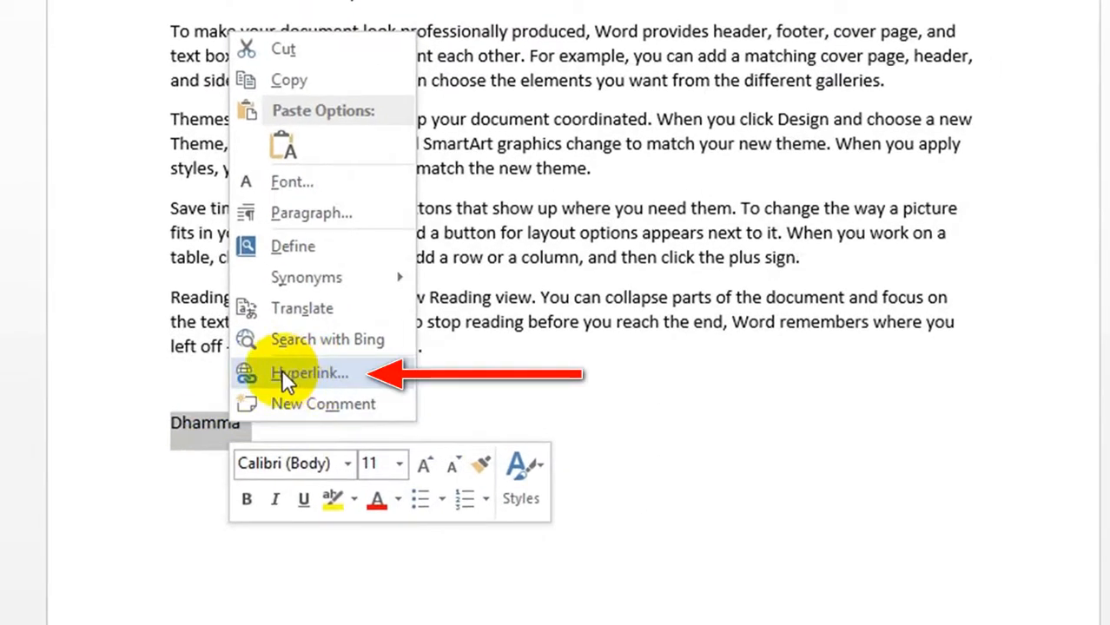
{"action": "left_click", "coordinate": [301, 374]}
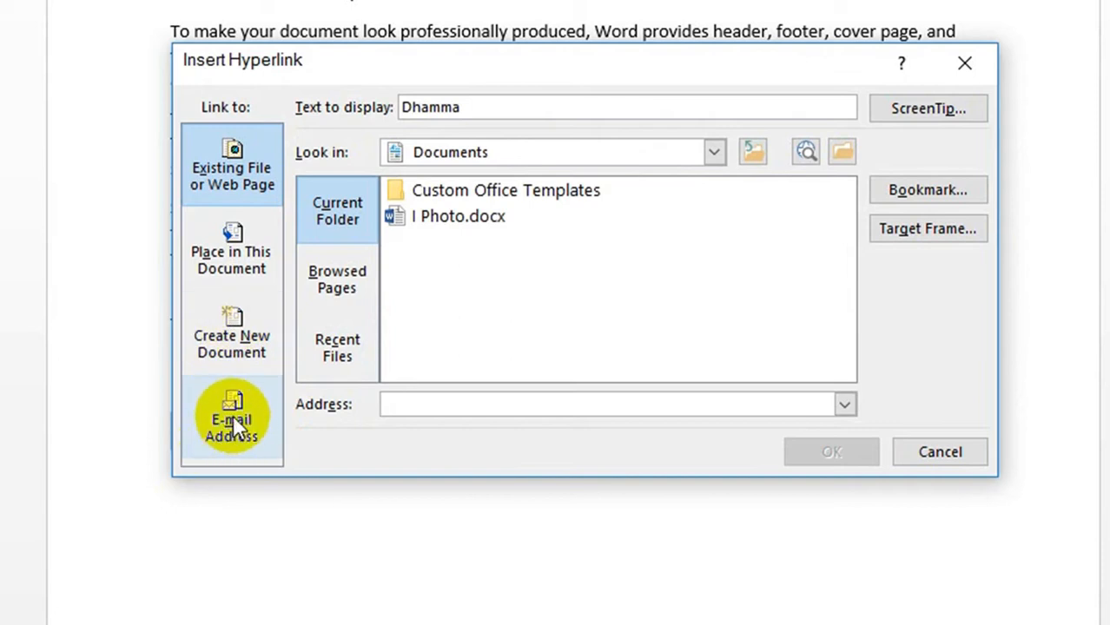
{"action": "left_click", "coordinate": [225, 157]}
{"action": "left_click", "coordinate": [391, 403]}
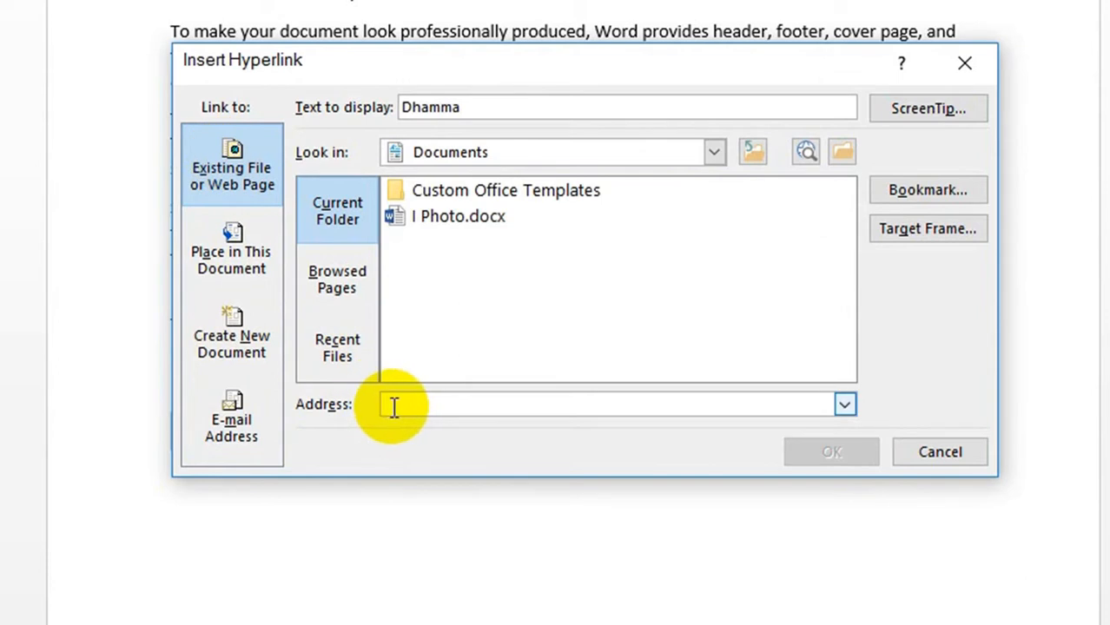
{"action": "right_click", "coordinate": [396, 404]}
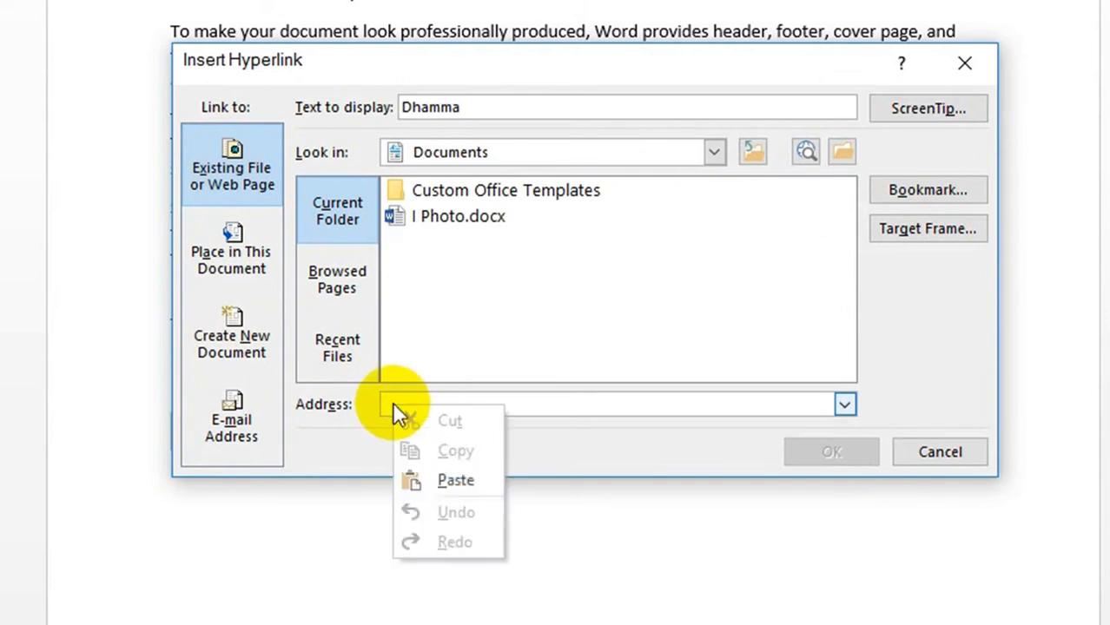
{"action": "left_click", "coordinate": [423, 486]}
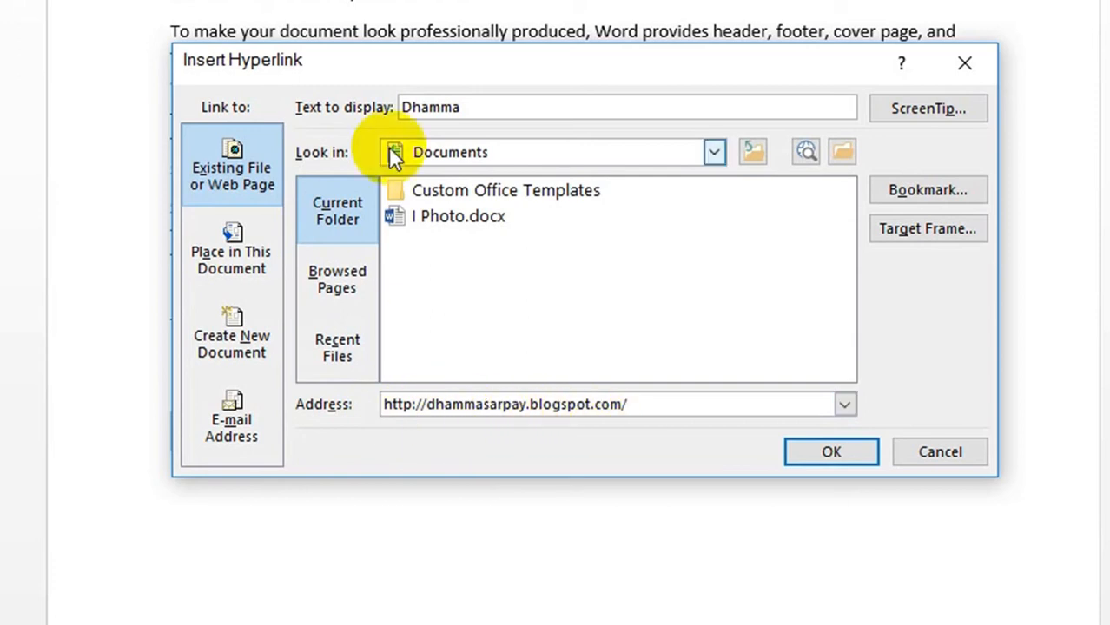
{"action": "left_click", "coordinate": [825, 453]}
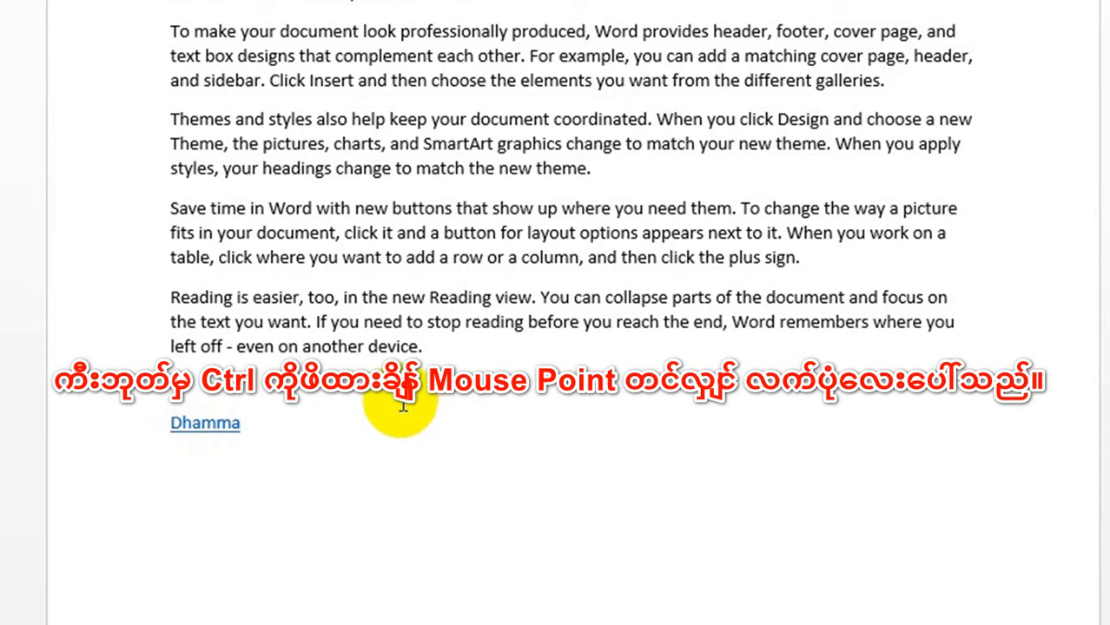
Follow the Dhamma hyperlink, look through the blog page it opens and close the browser.
{"action": "left_click", "coordinate": [215, 435], "text": "ctrl"}
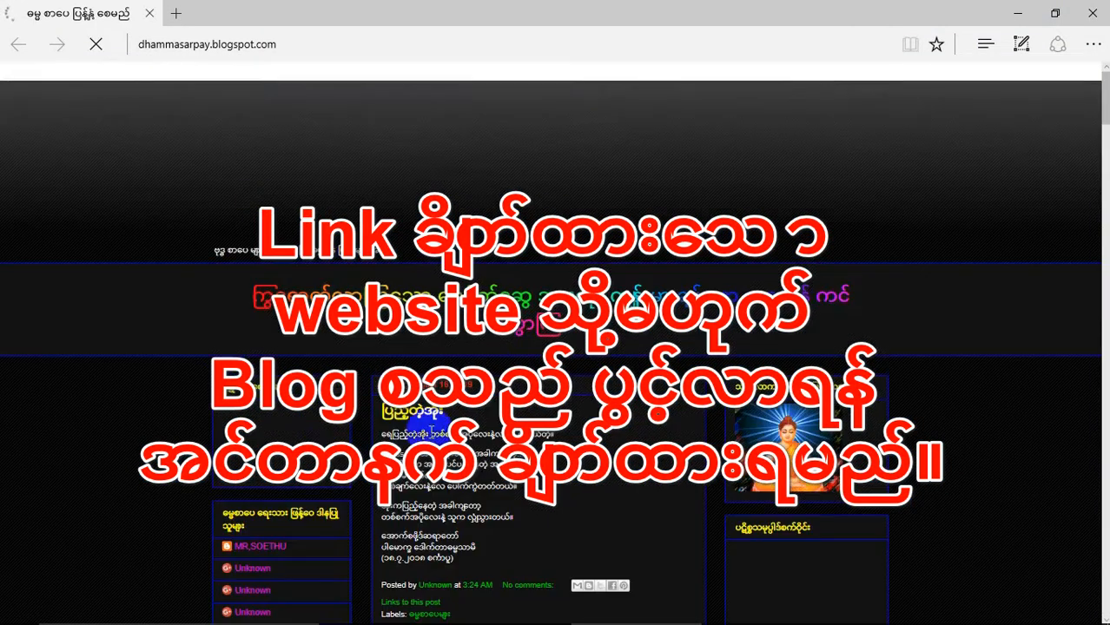
{"action": "scroll", "coordinate": [590, 283], "scroll_direction": "down", "scroll_amount": 5}
{"action": "scroll", "coordinate": [590, 283], "scroll_direction": "down", "scroll_amount": 2}
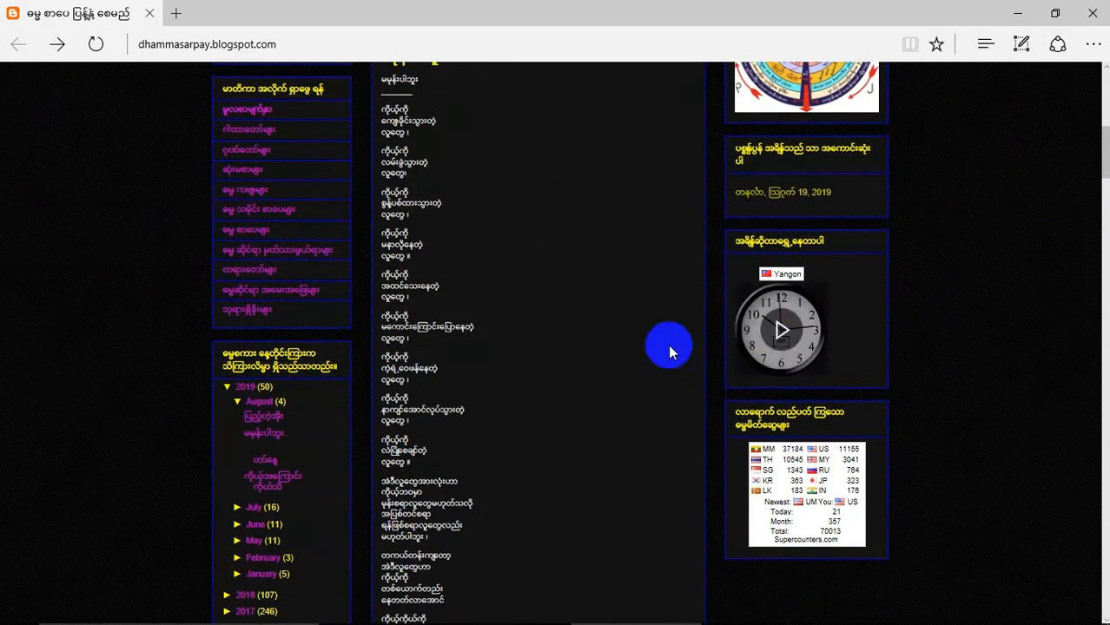
{"action": "scroll", "coordinate": [504, 357], "scroll_direction": "up", "scroll_amount": 1}
{"action": "scroll", "coordinate": [508, 365], "scroll_direction": "up", "scroll_amount": 5}
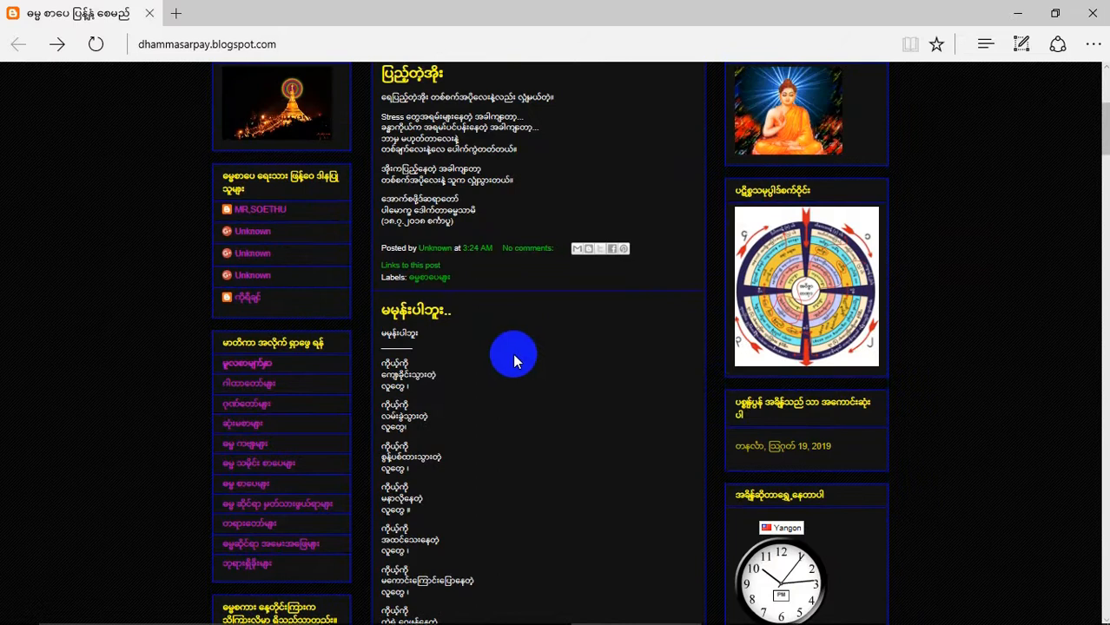
{"action": "scroll", "coordinate": [486, 497], "scroll_direction": "down", "scroll_amount": 4}
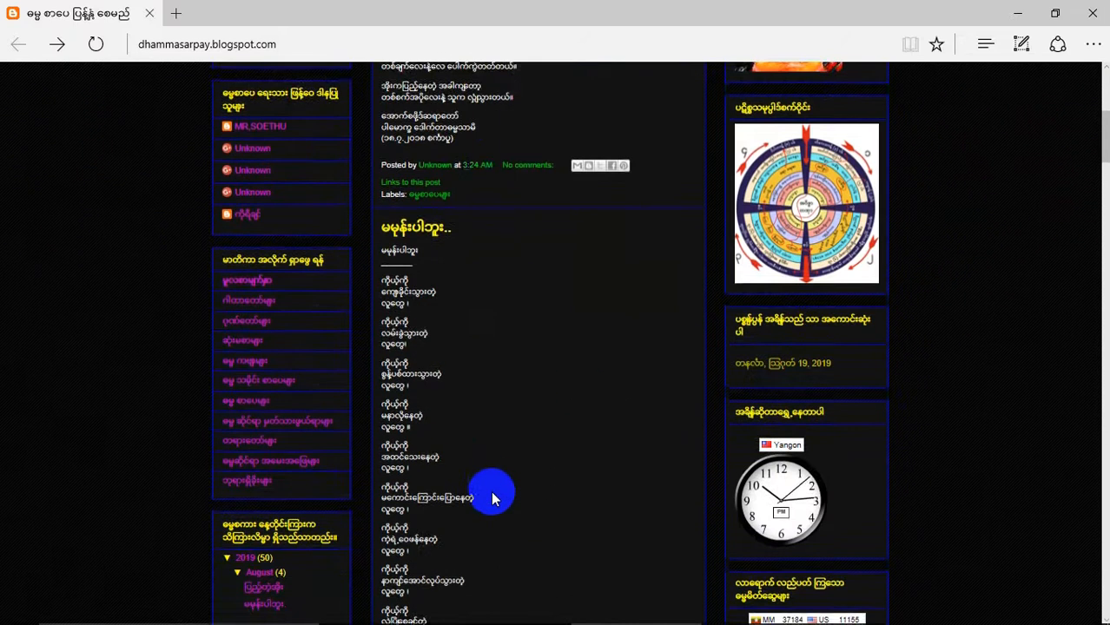
{"action": "scroll", "coordinate": [552, 434], "scroll_direction": "down", "scroll_amount": 3}
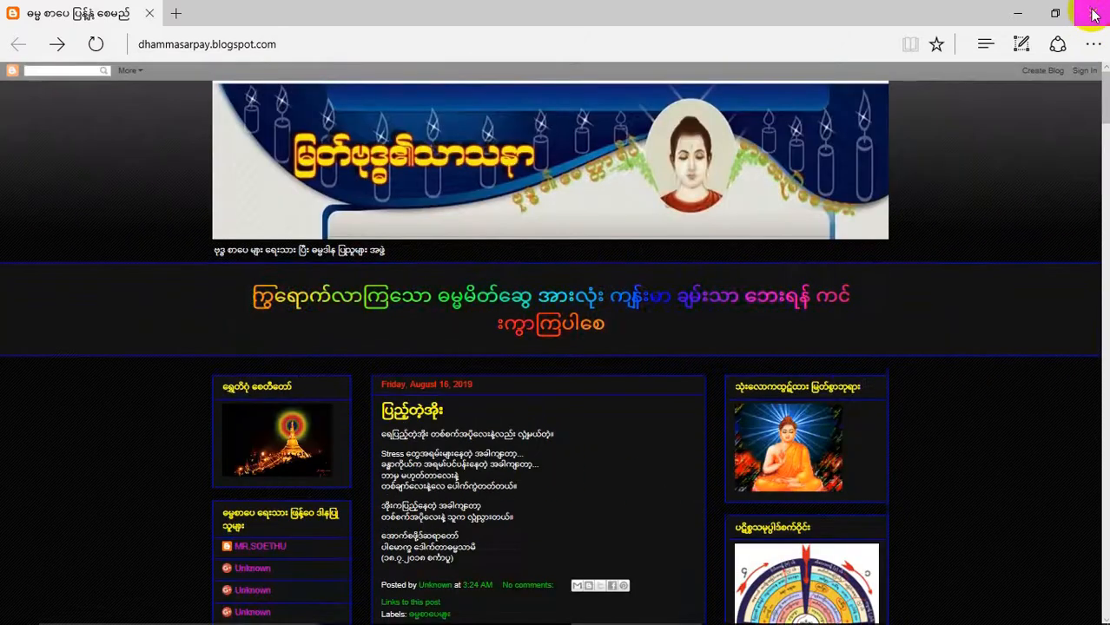
{"action": "left_click", "coordinate": [1092, 13]}
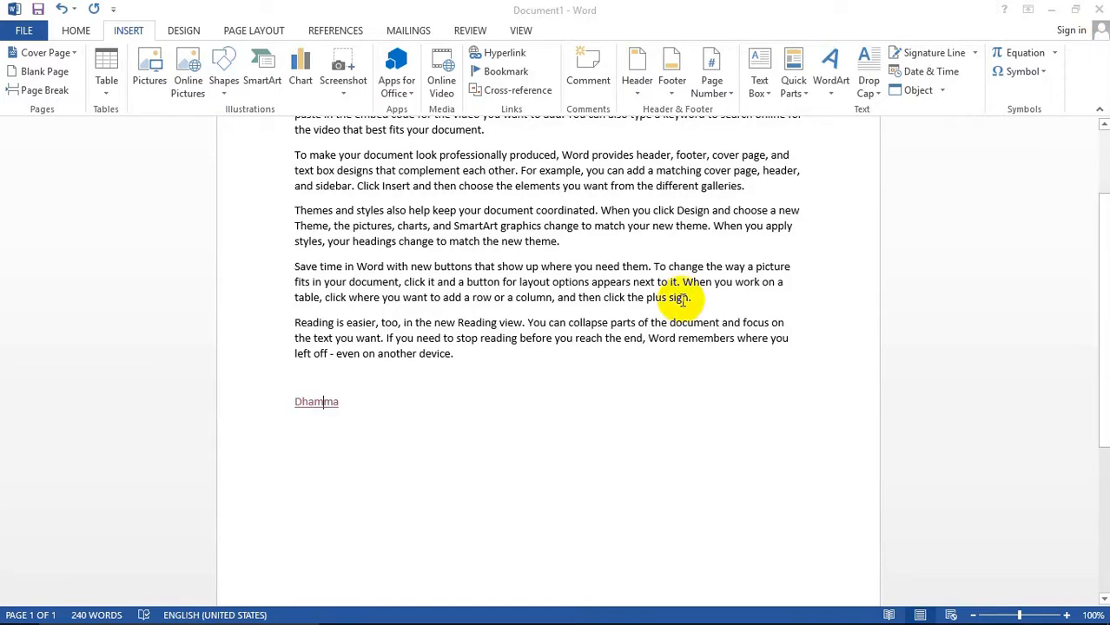
Replace the linked word Dhamma below the paragraphs with the author's full name.
{"action": "left_click_drag", "start_coordinate": [345, 403], "coordinate": [278, 396]}
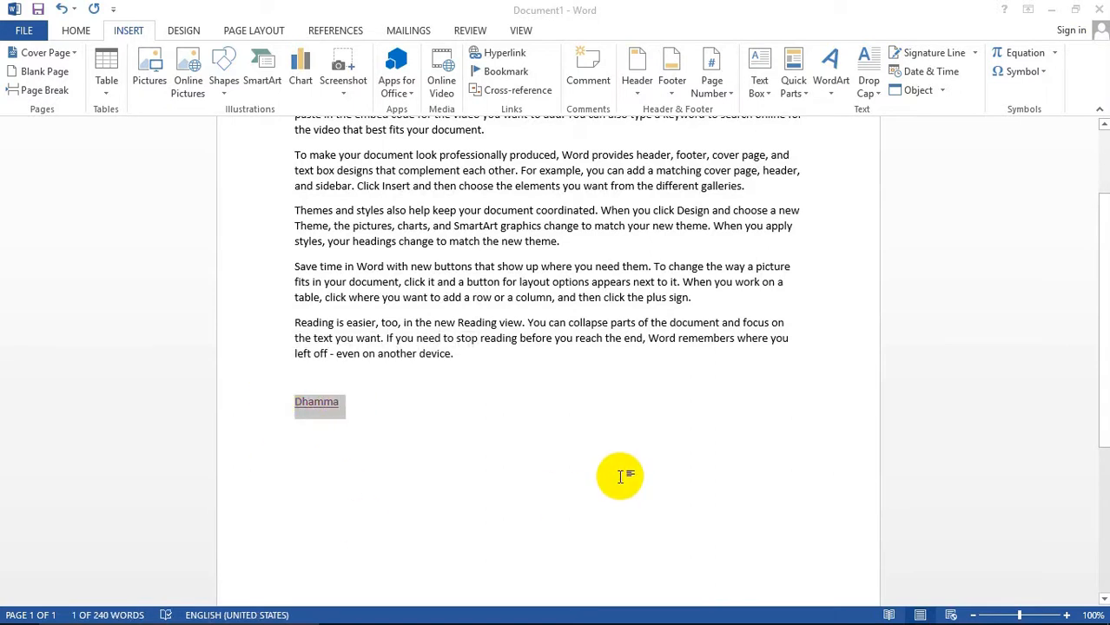
{"action": "type", "text": "Ash"}
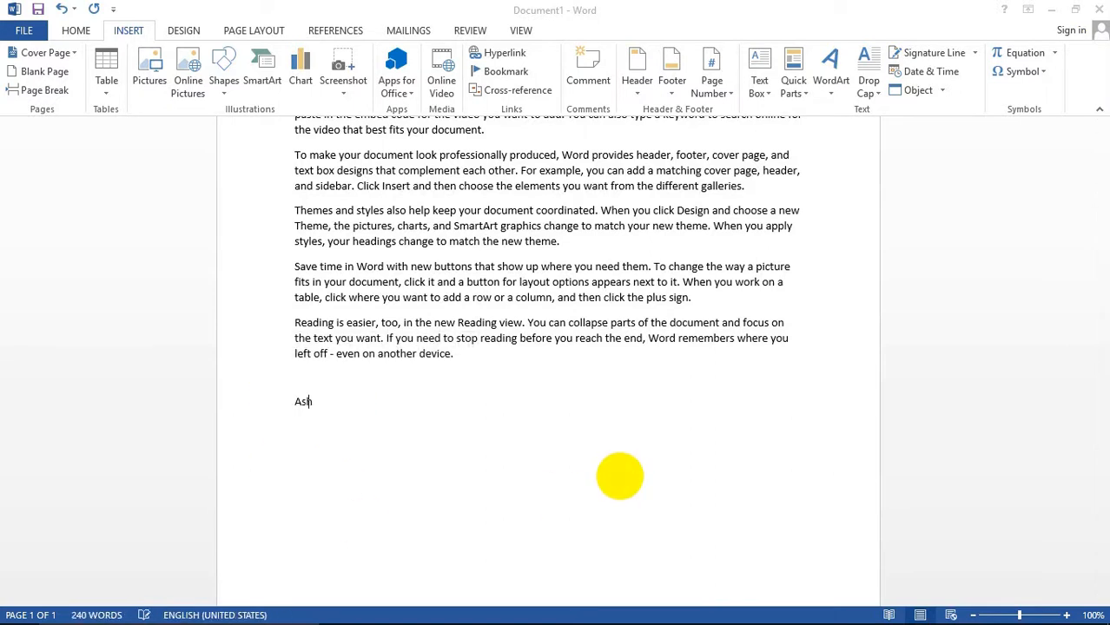
{"action": "type", "text": "in Thuseikta"}
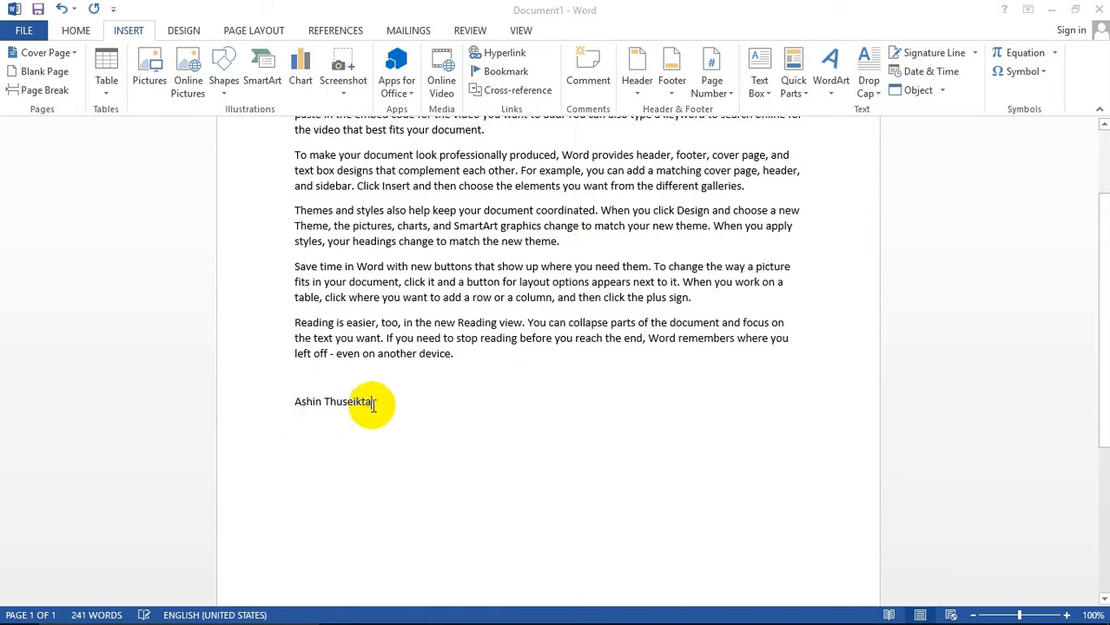
Edit the hyperlink on the author's name so it targets the file I Photo.docx in the Documents folder.
{"action": "left_click_drag", "start_coordinate": [373, 403], "coordinate": [289, 404]}
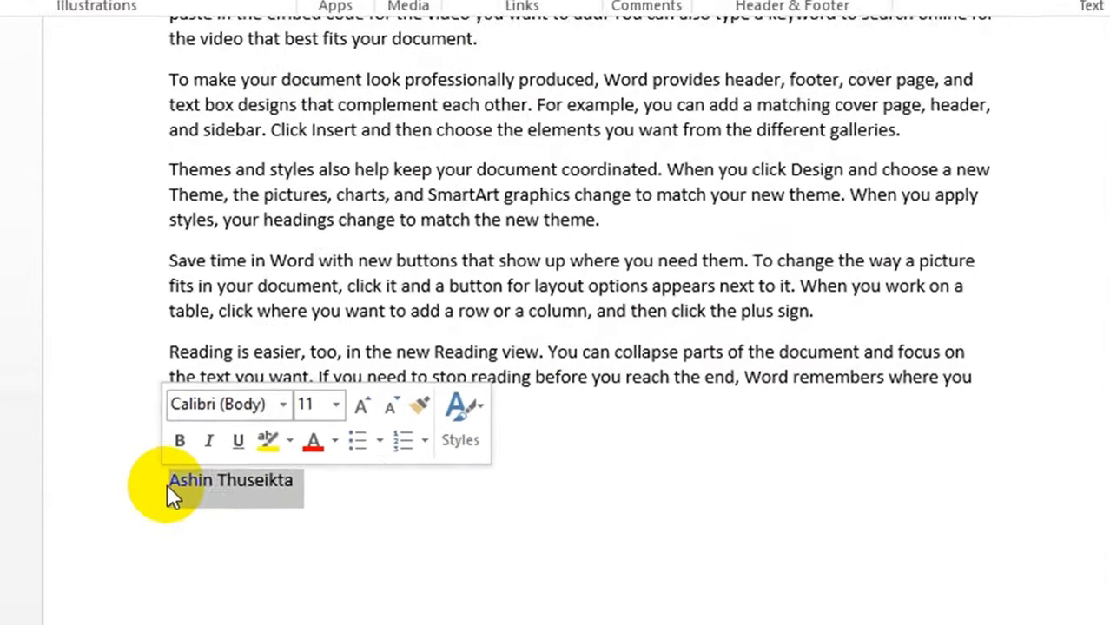
{"action": "right_click", "coordinate": [218, 478]}
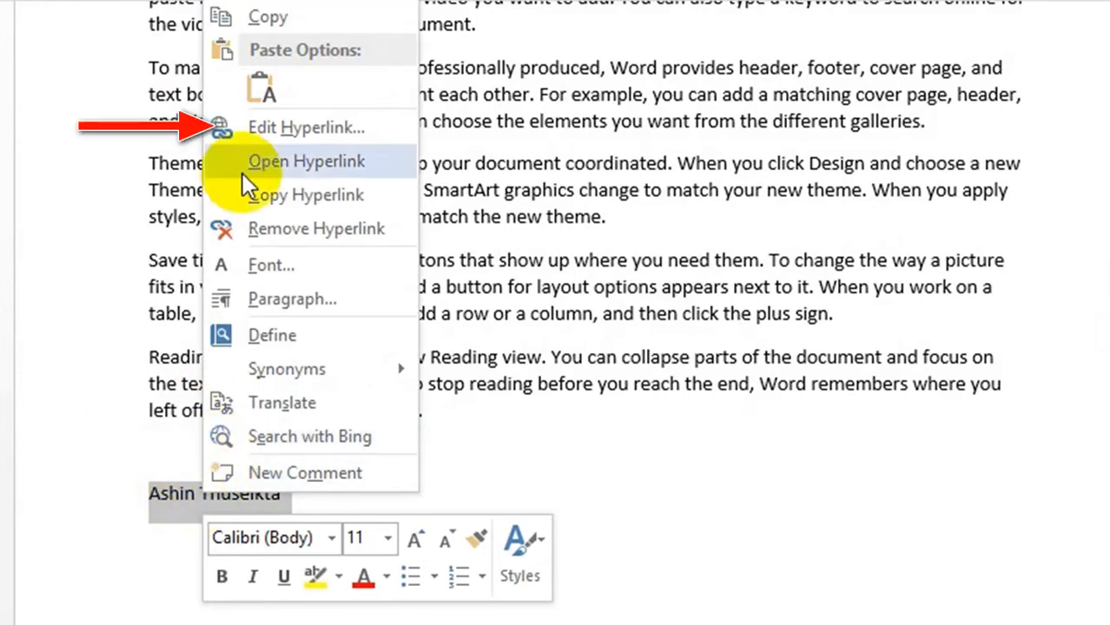
{"action": "left_click", "coordinate": [296, 127]}
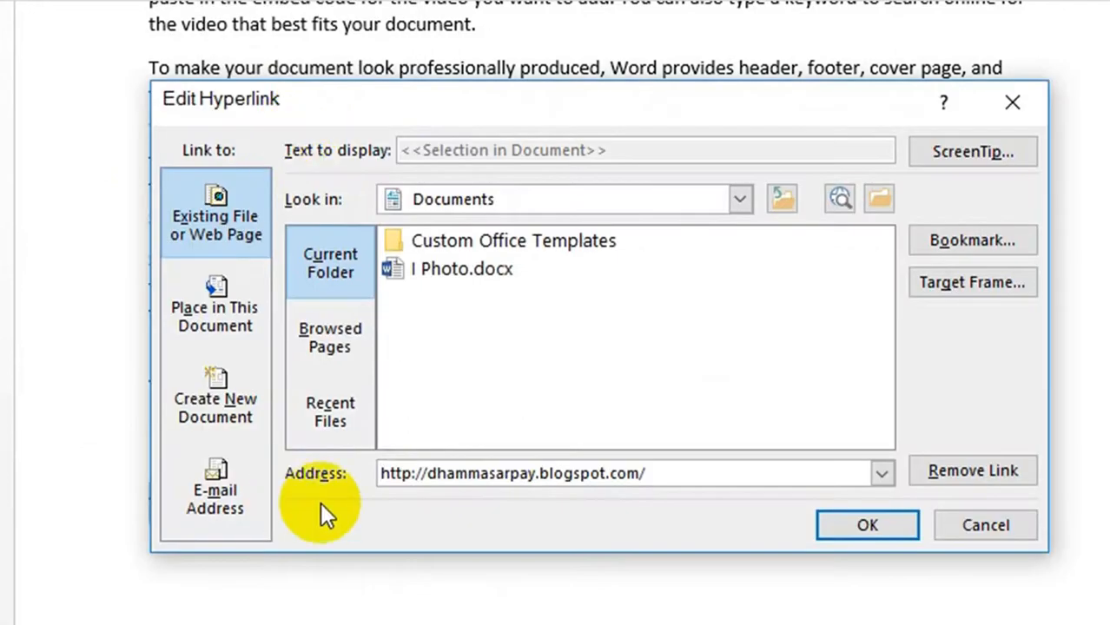
{"action": "left_click_drag", "start_coordinate": [380, 102], "coordinate": [620, 73]}
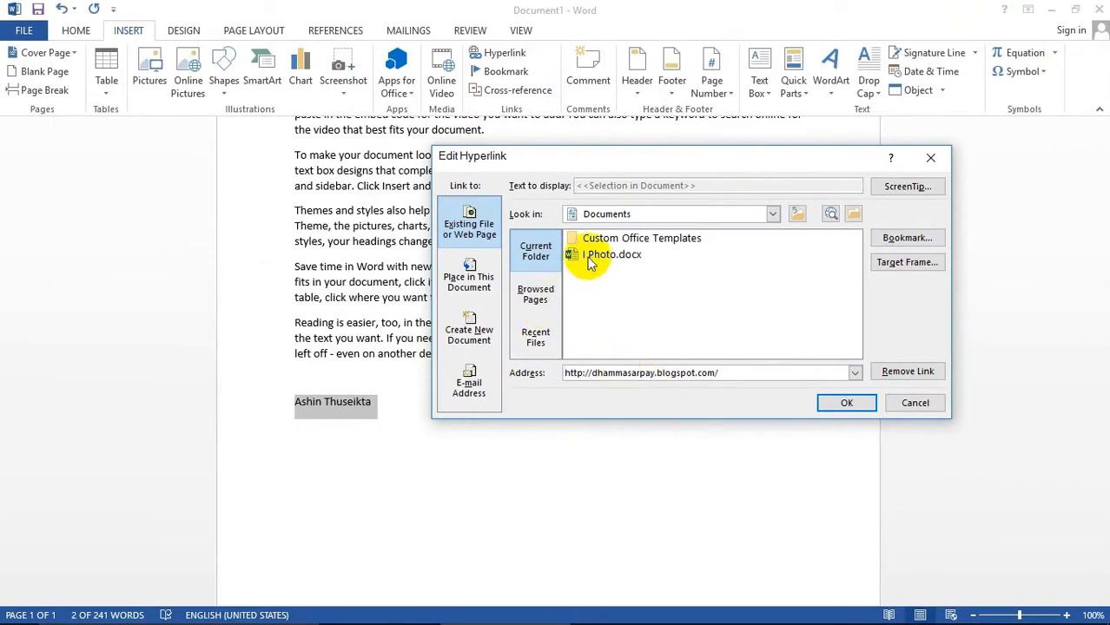
{"action": "left_click", "coordinate": [597, 260]}
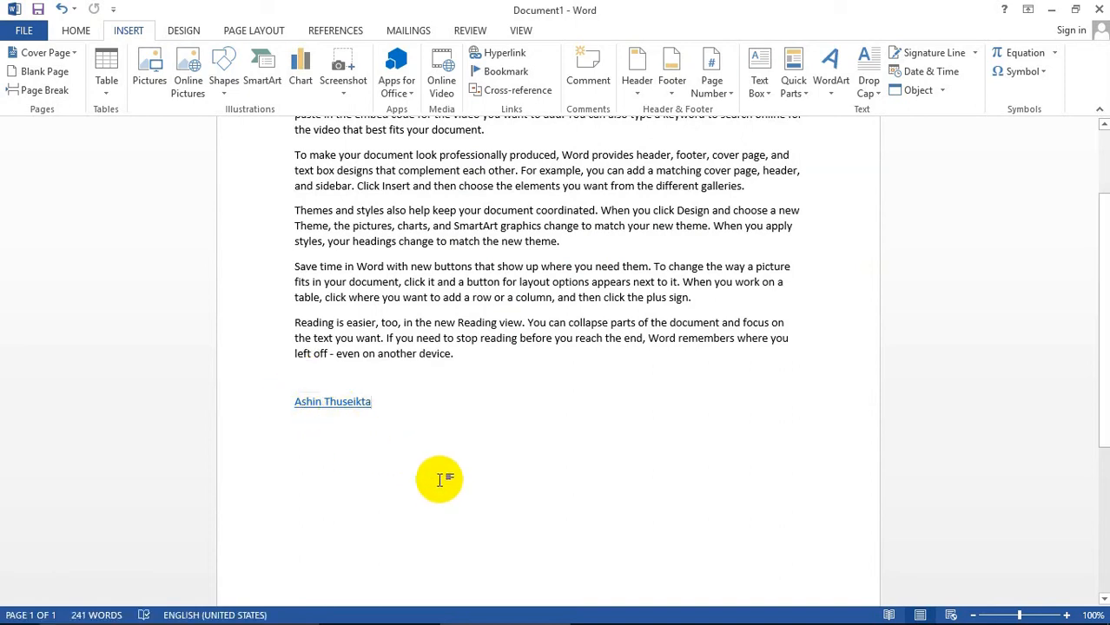
Follow the name's hyperlink and allow the linked I Photo.docx document to open.
{"action": "left_click", "coordinate": [343, 408], "text": "ctrl"}
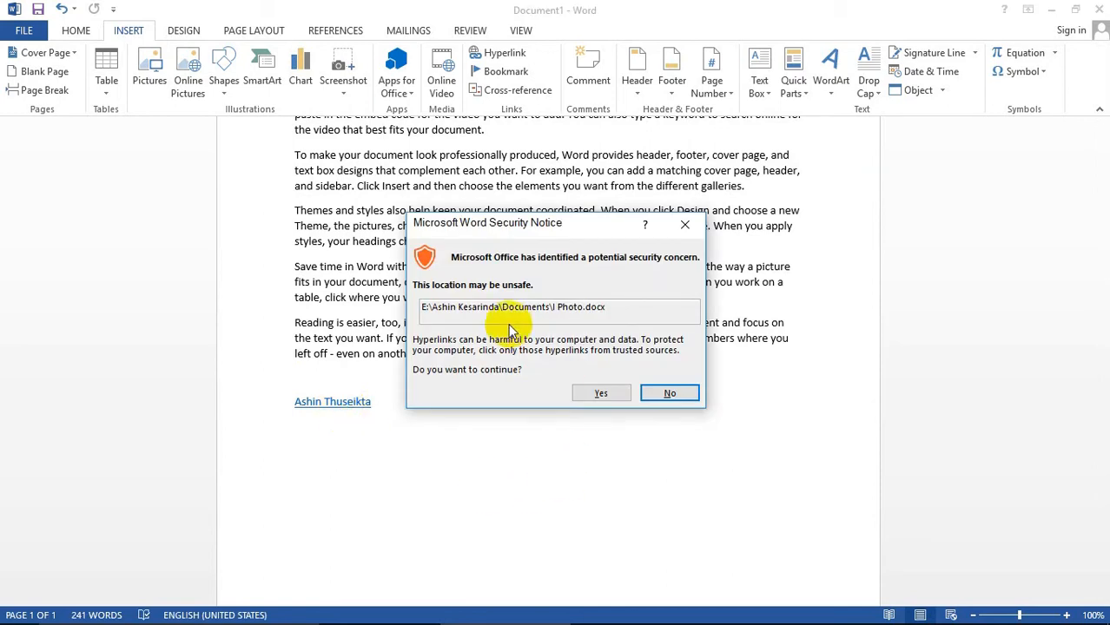
{"action": "left_click", "coordinate": [599, 396]}
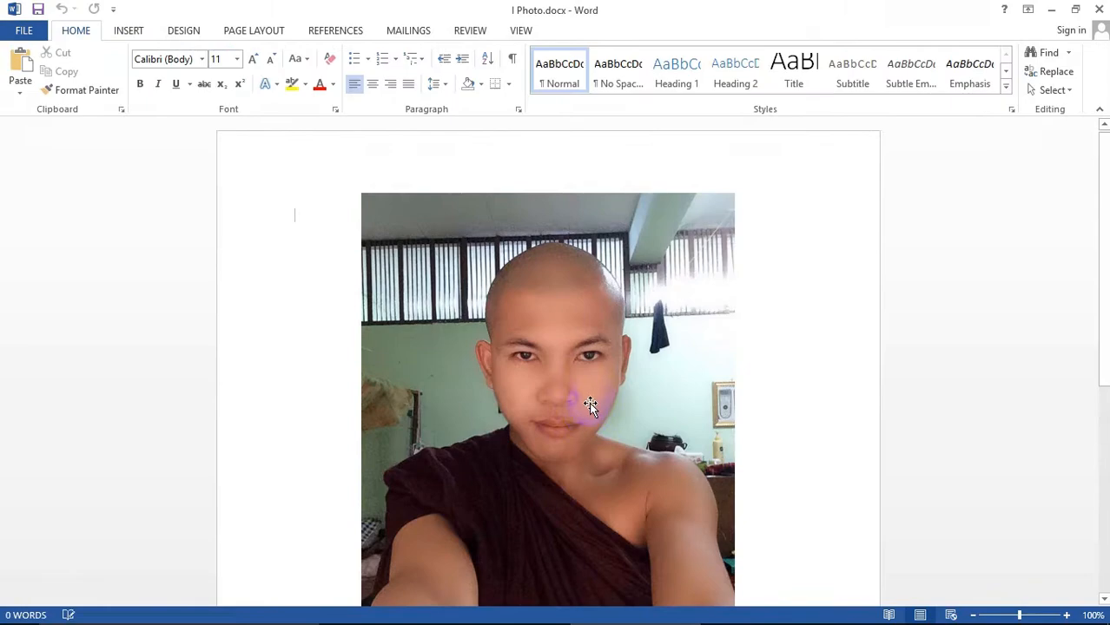